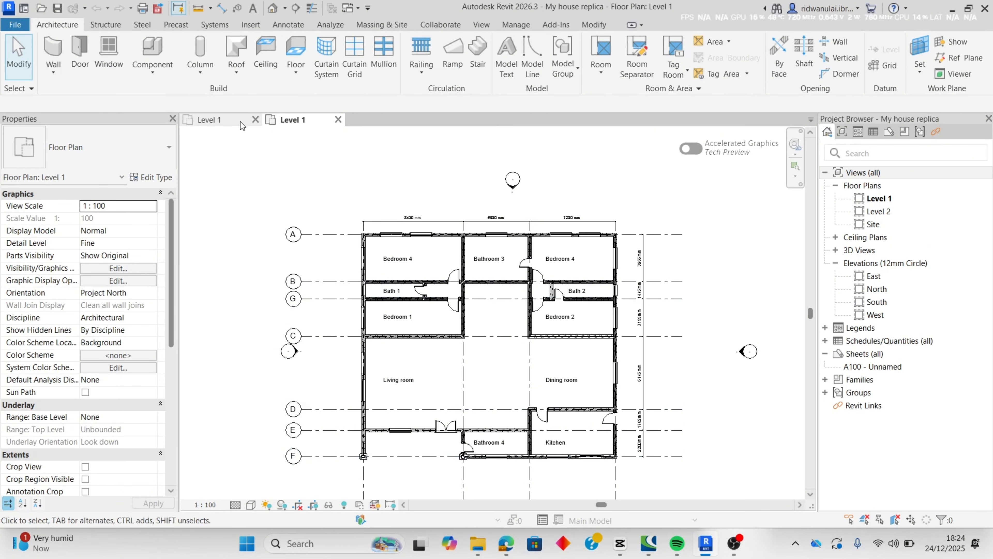
- In the T levels teaching Level 1 plan, draw a horizontal grid line from right to left across the upper part of the four vertical grids
click(209, 119)
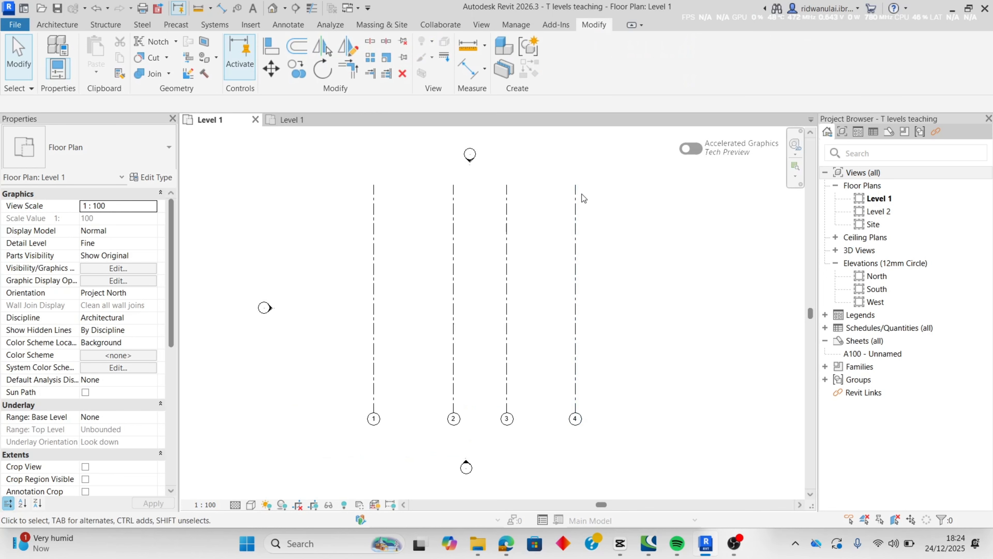
scroll(579, 197, up, 2)
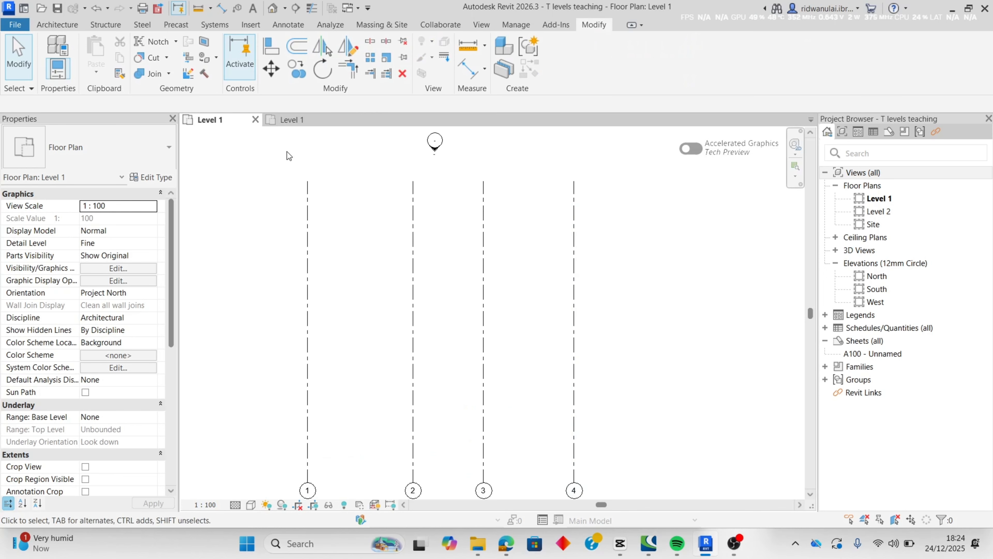
click(57, 25)
click(883, 65)
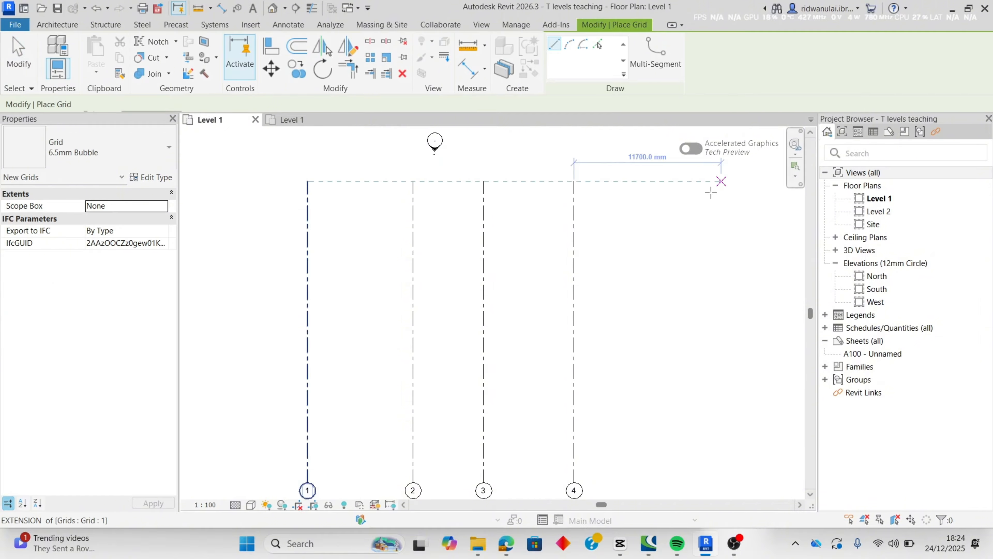
click(630, 205)
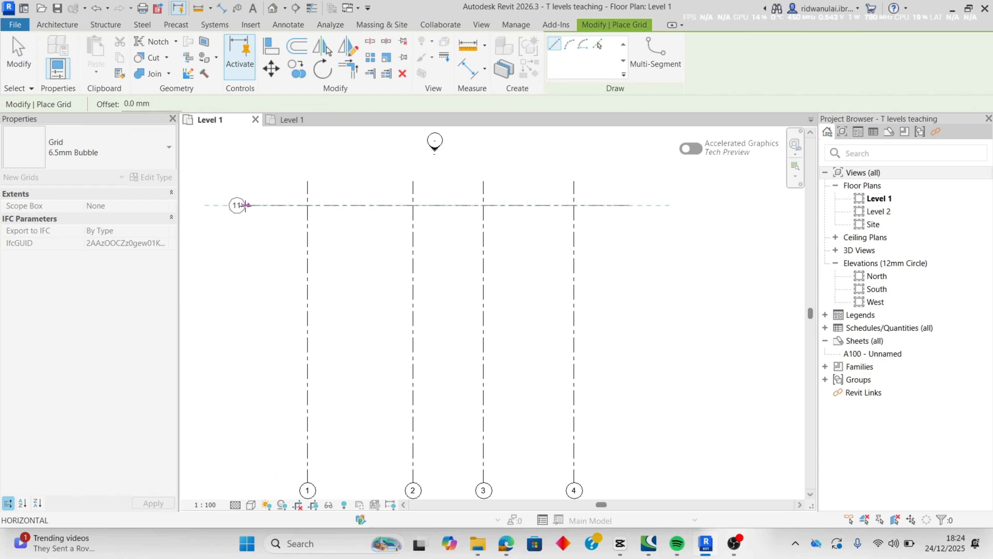
click(246, 205)
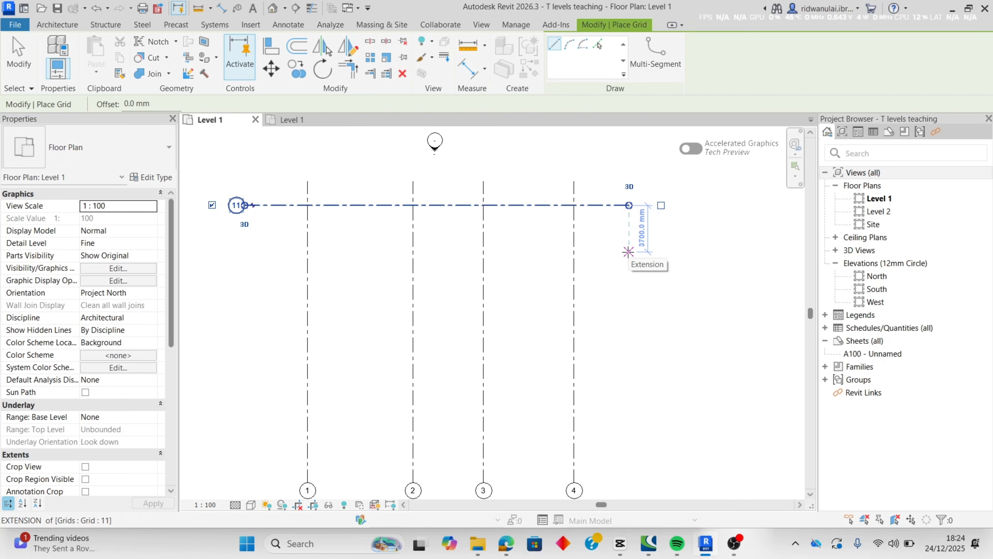
- Draw two more full-width horizontal grid lines below the first, spaced 3966 mm and 1445 mm downward in succession
text(3966)
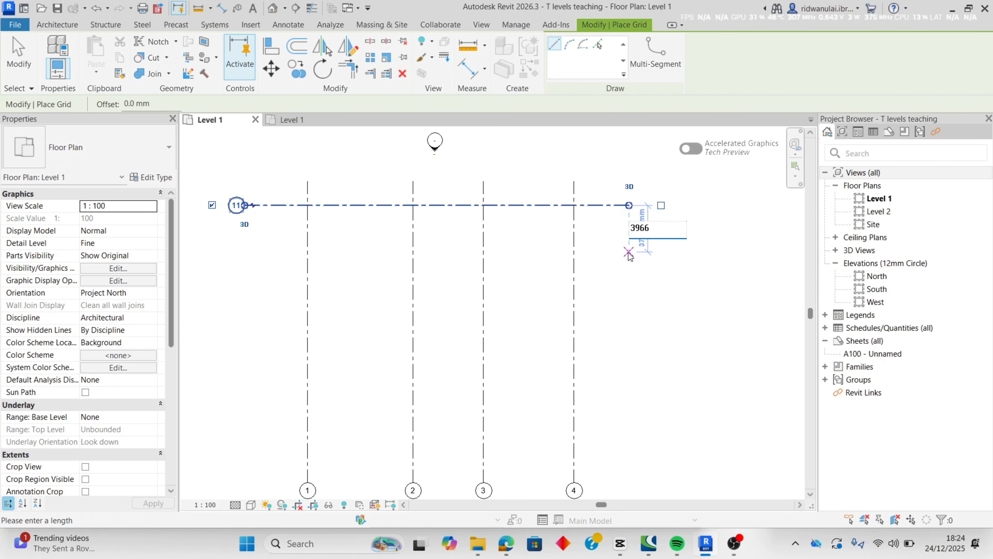
key(Return)
click(629, 254)
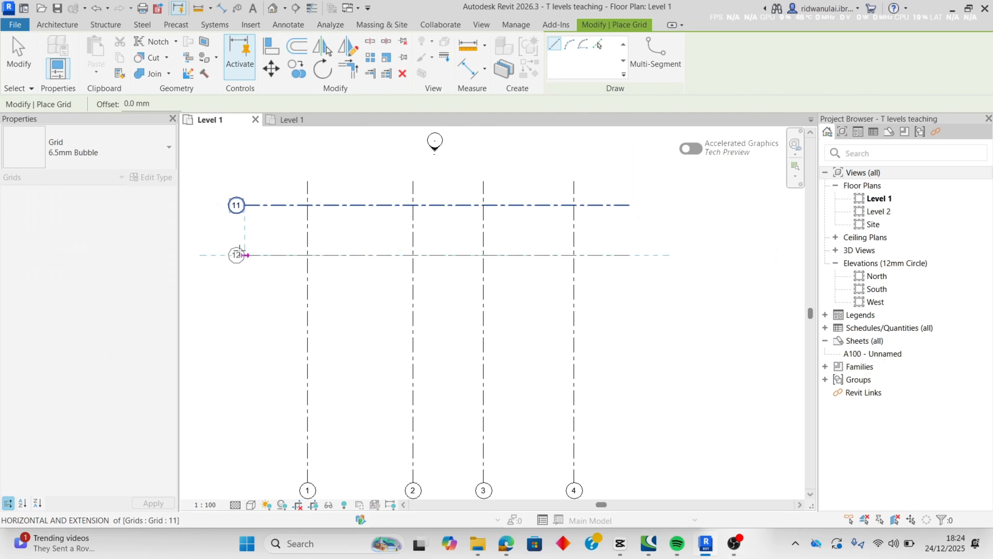
click(243, 255)
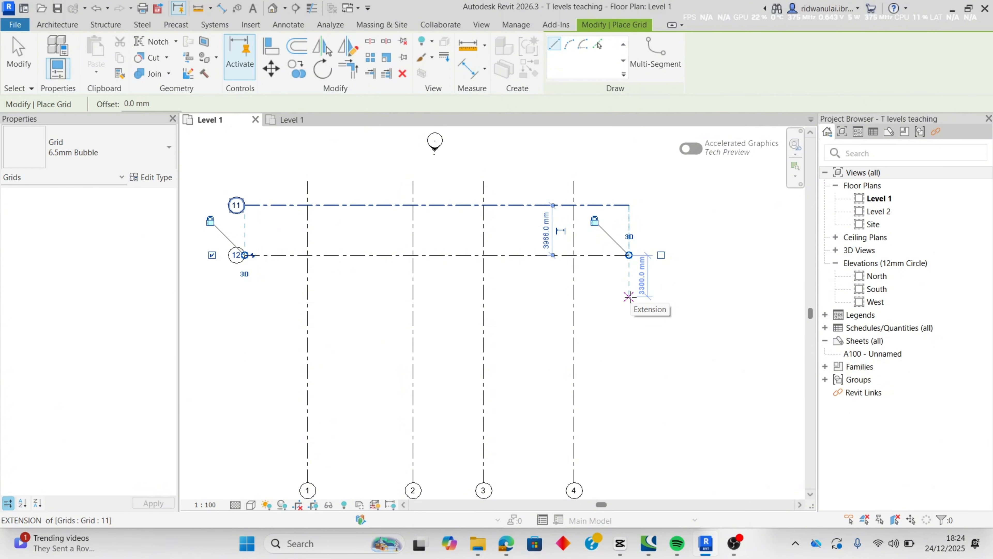
text(1445)
key(Return)
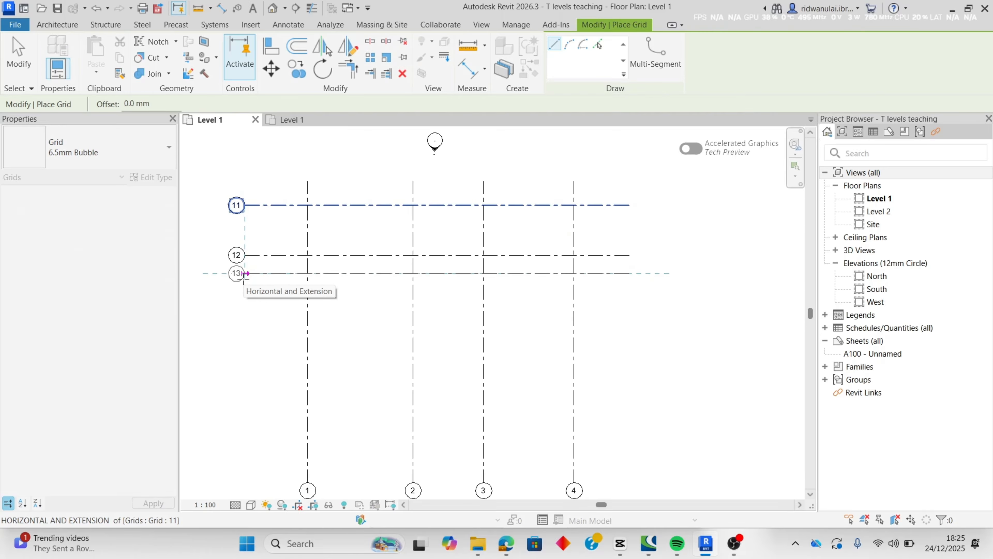
click(245, 273)
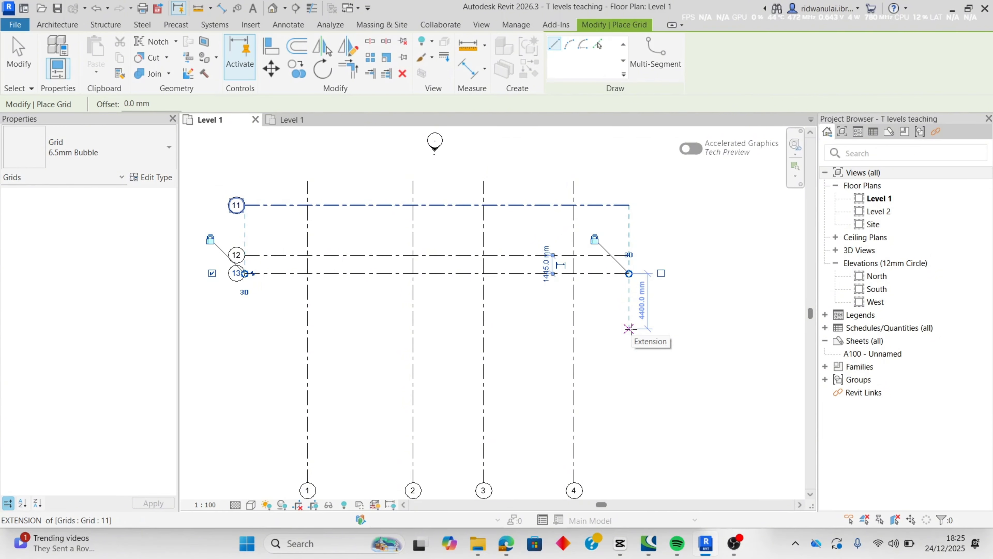
- Check the next grid spacing in the My house replica plan and draw a fourth horizontal grid 3155 mm below the third
click(297, 120)
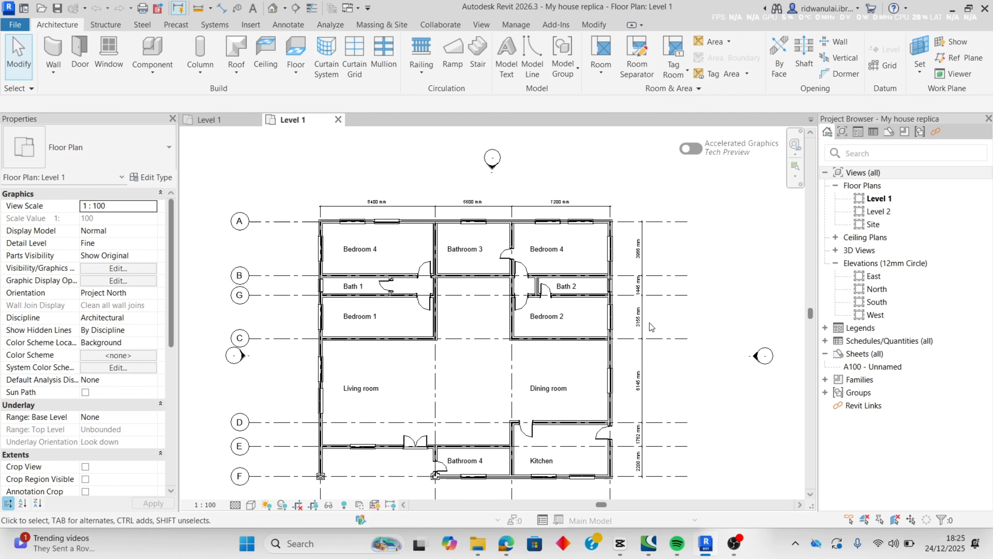
scroll(650, 323, up, 5)
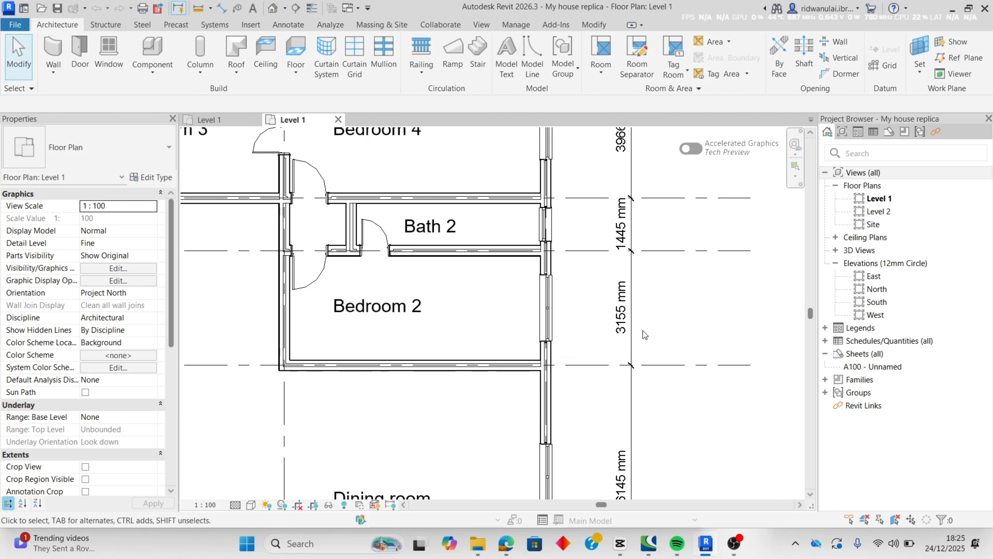
click(221, 123)
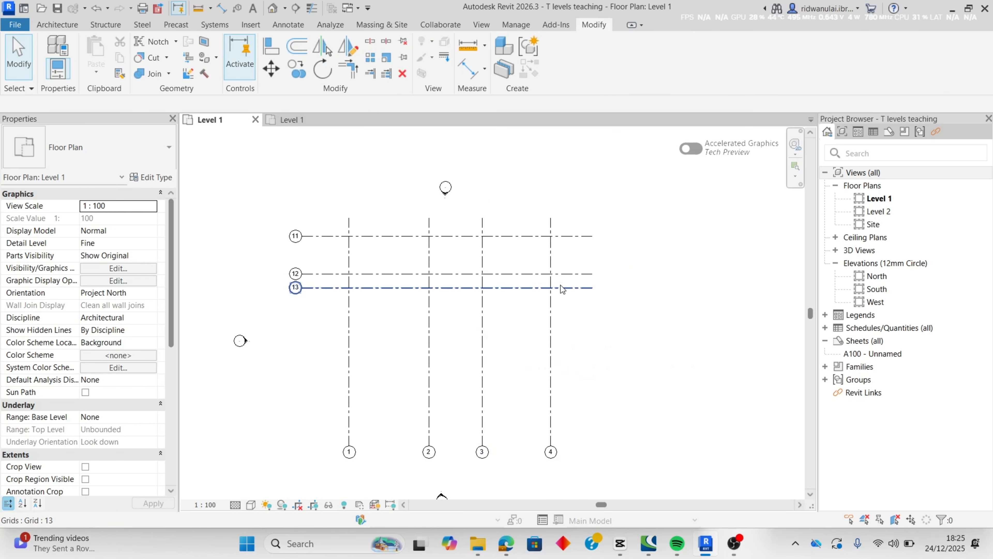
click(55, 26)
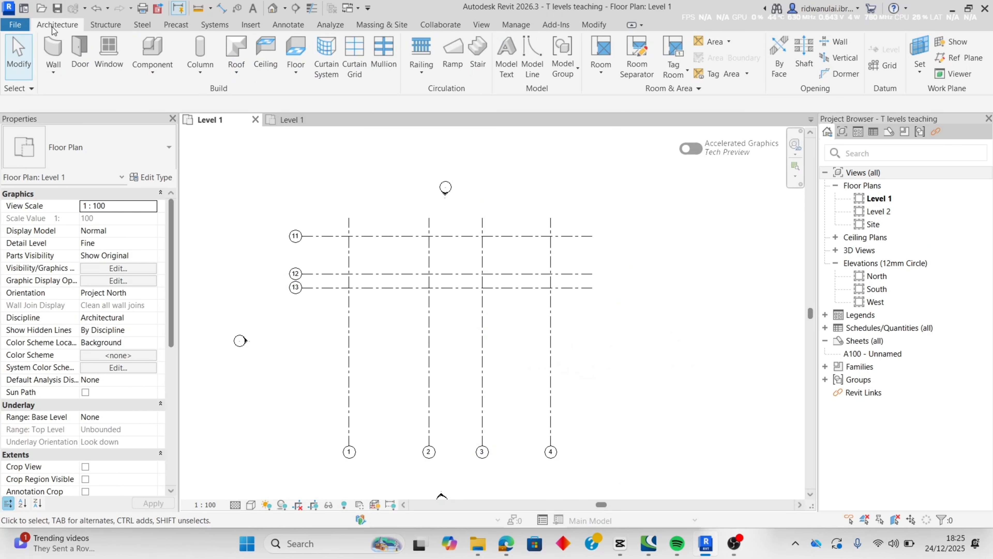
click(885, 65)
scroll(534, 266, up, 1)
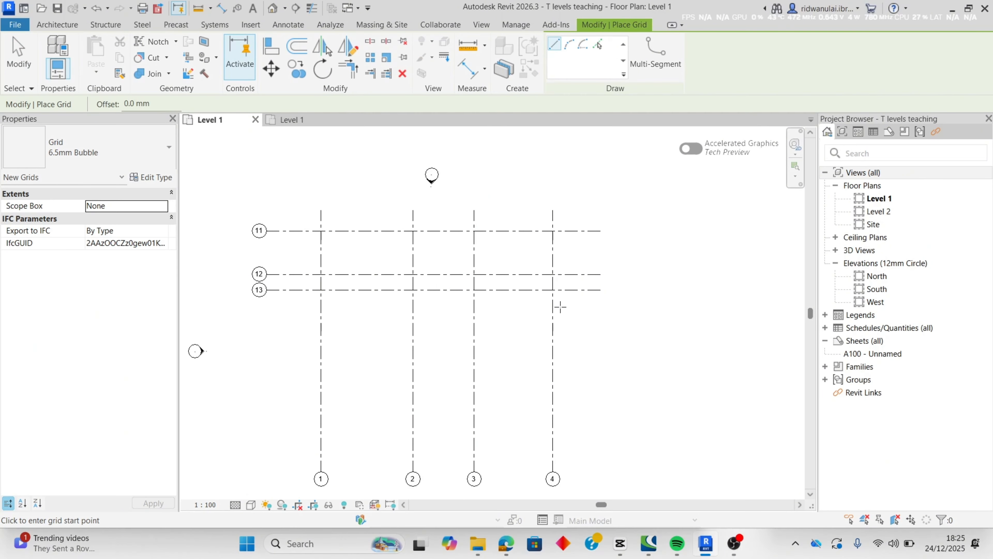
click(600, 290)
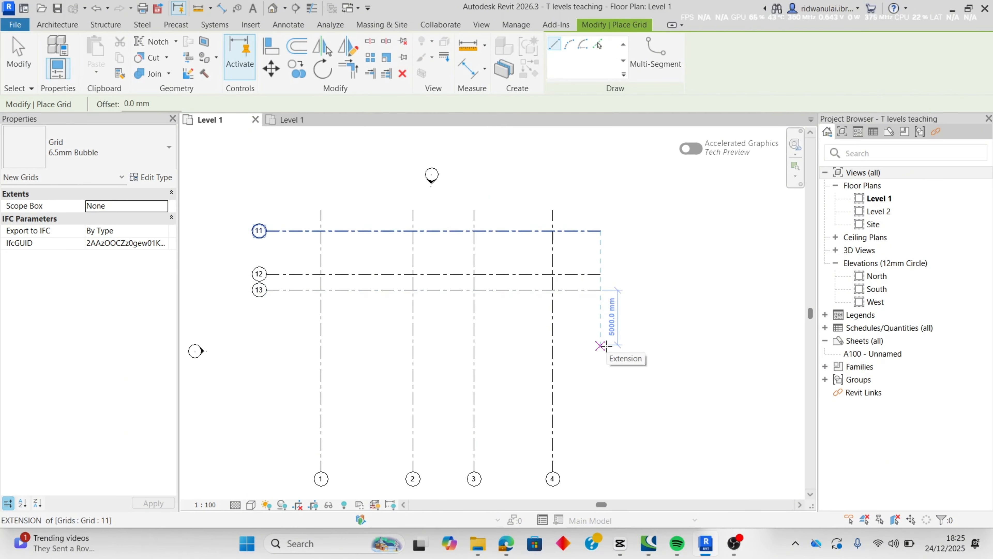
text(3155)
key(Return)
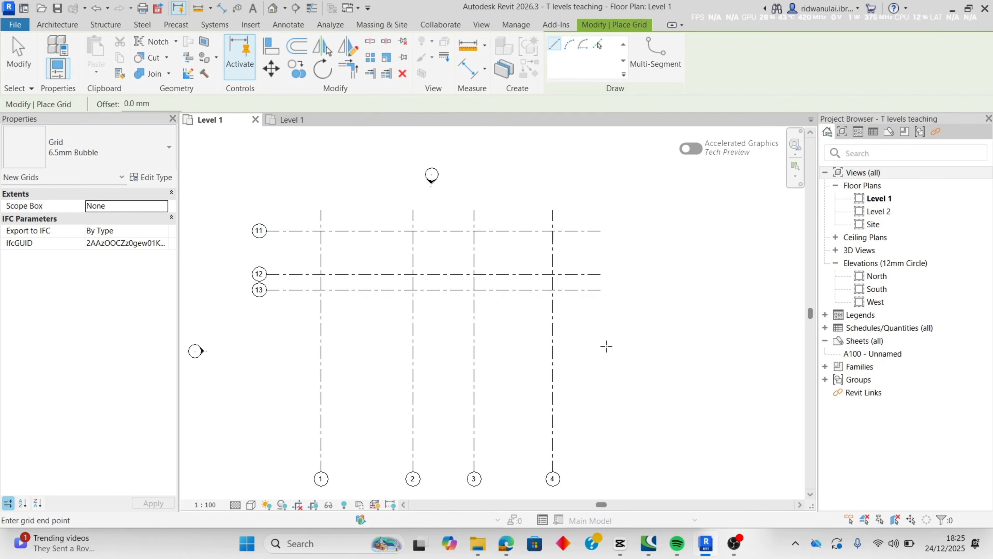
click(267, 317)
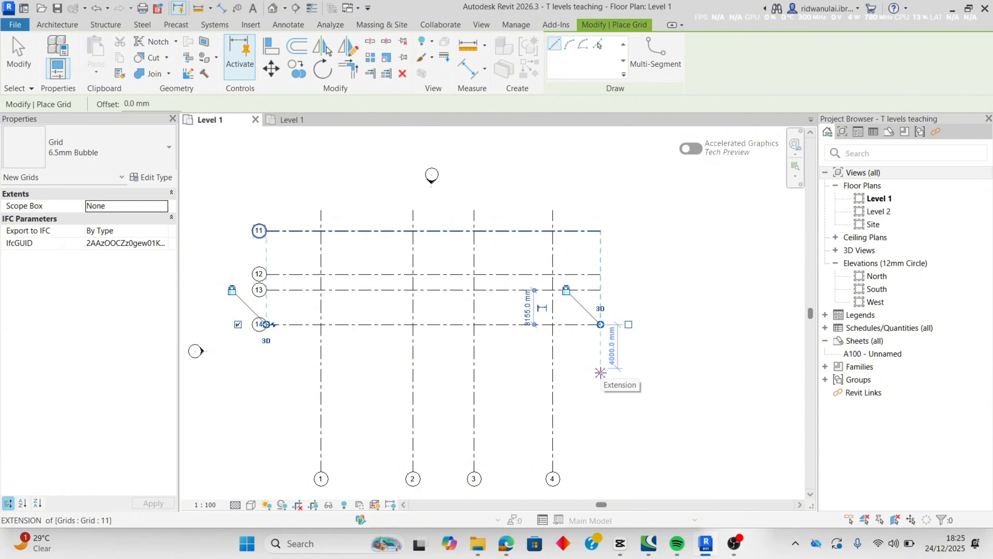
- Draw the fifth and sixth horizontal grid lines, spaced 6145 mm and 1762 mm downward in succession
text(6145)
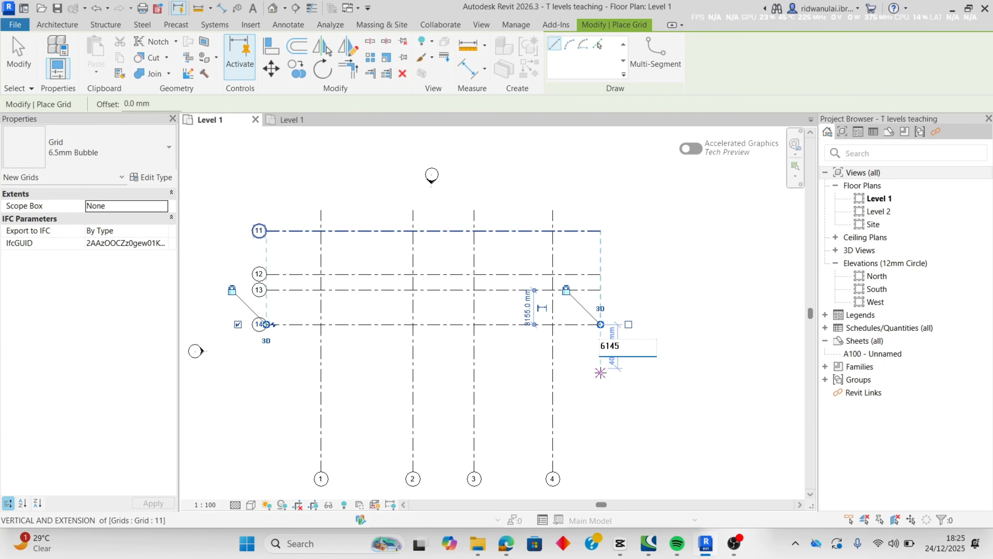
key(Return)
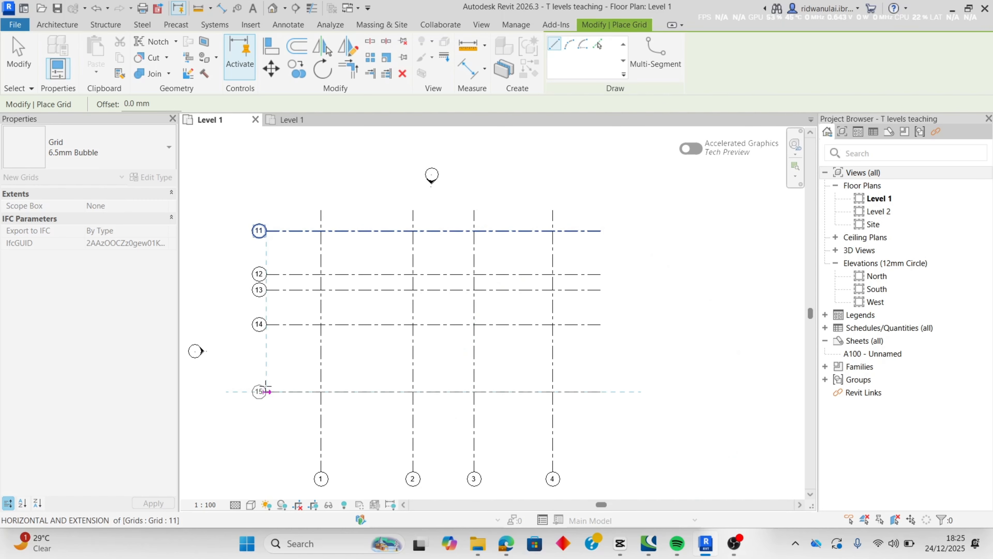
click(266, 391)
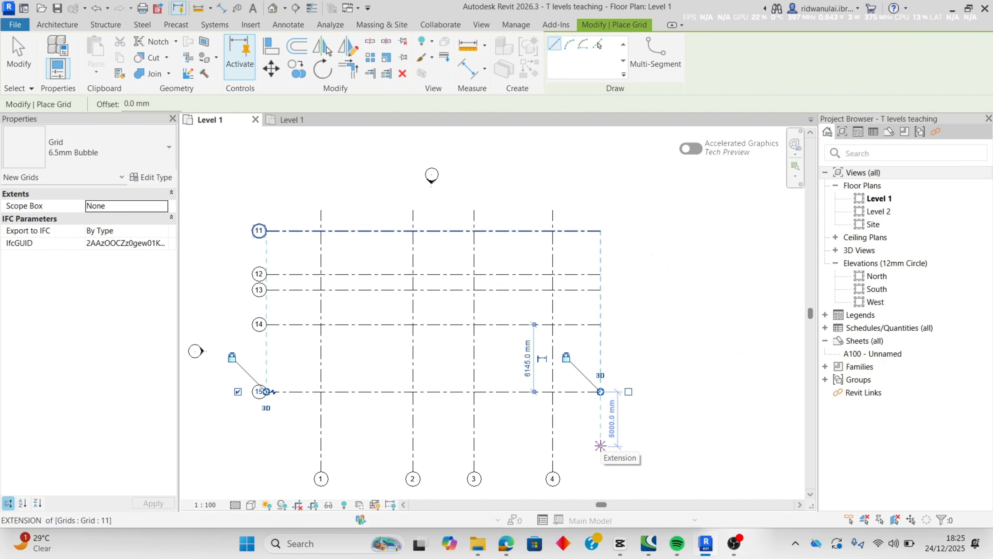
text(1762)
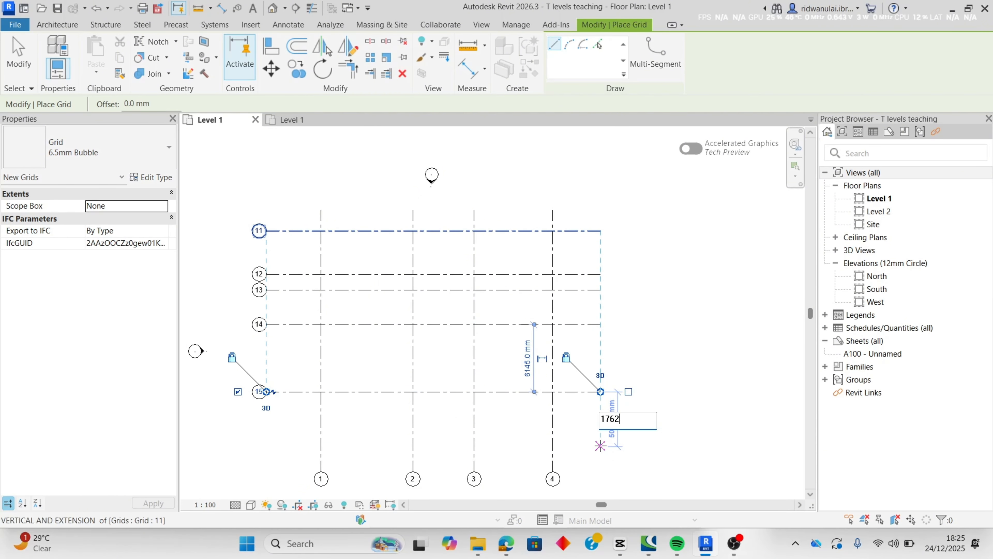
key(Return)
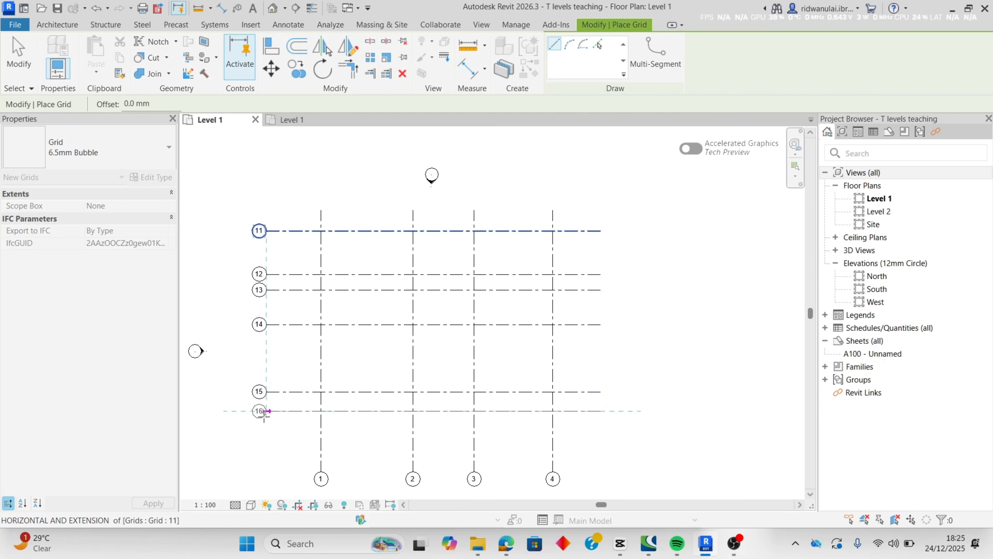
click(264, 411)
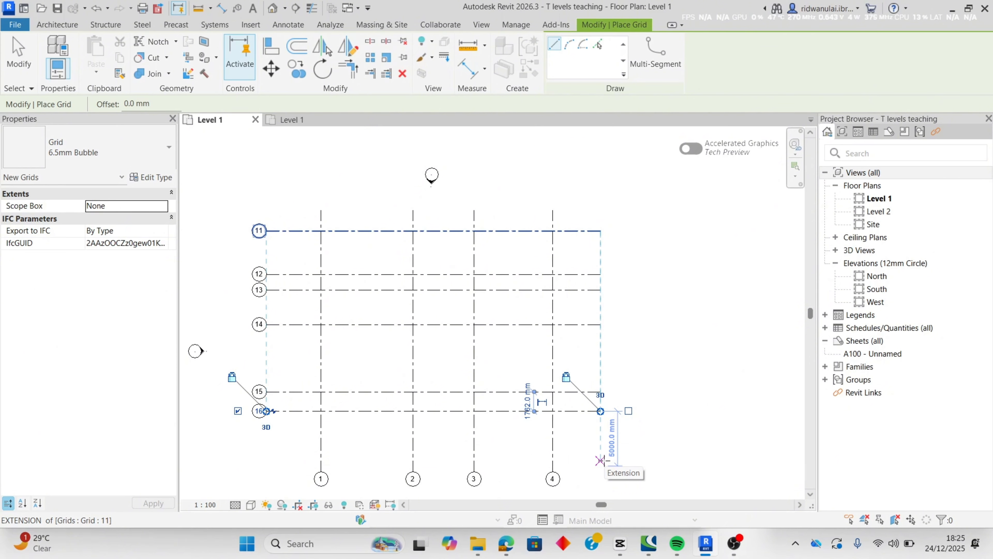
- Draw the seventh horizontal grid line 2200 mm below the sixth and end the grid command
text(2)
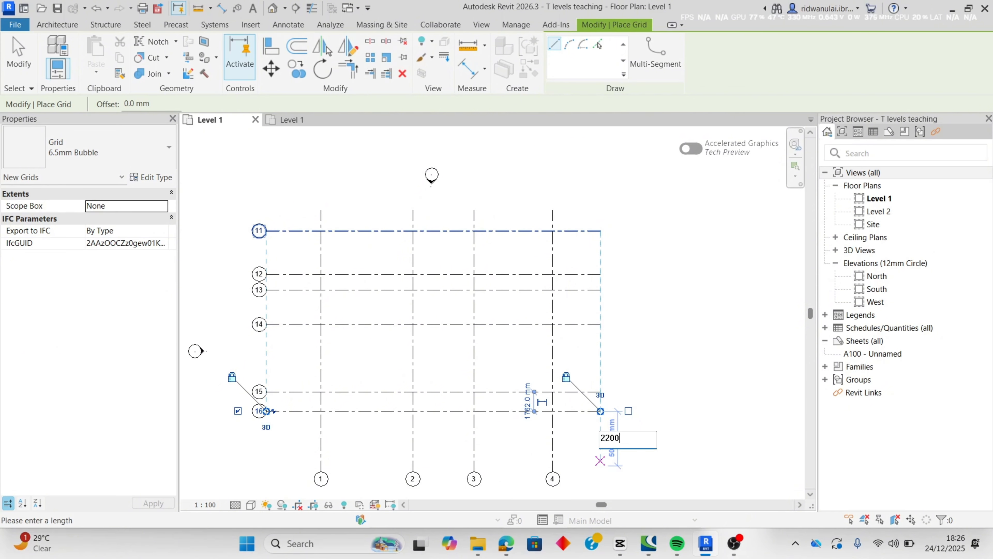
text(200)
key(Return)
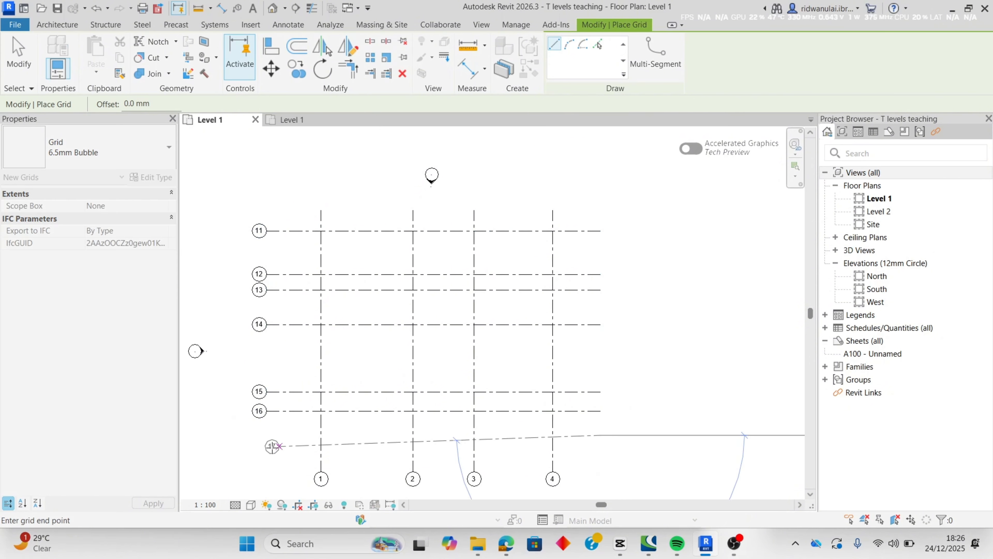
click(264, 435)
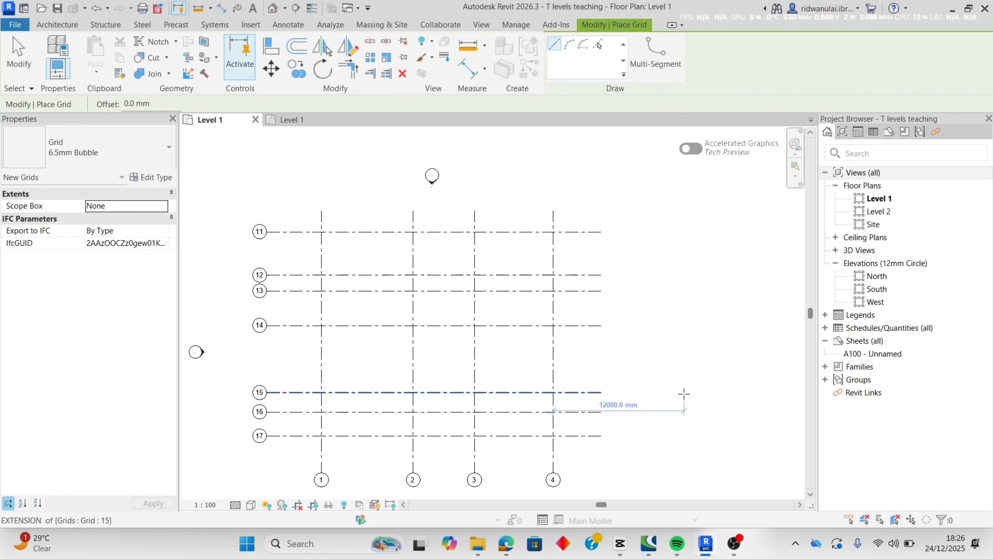
scroll(689, 392, up, 1)
scroll(688, 391, down, 1)
key(Escape)
key(Escape)
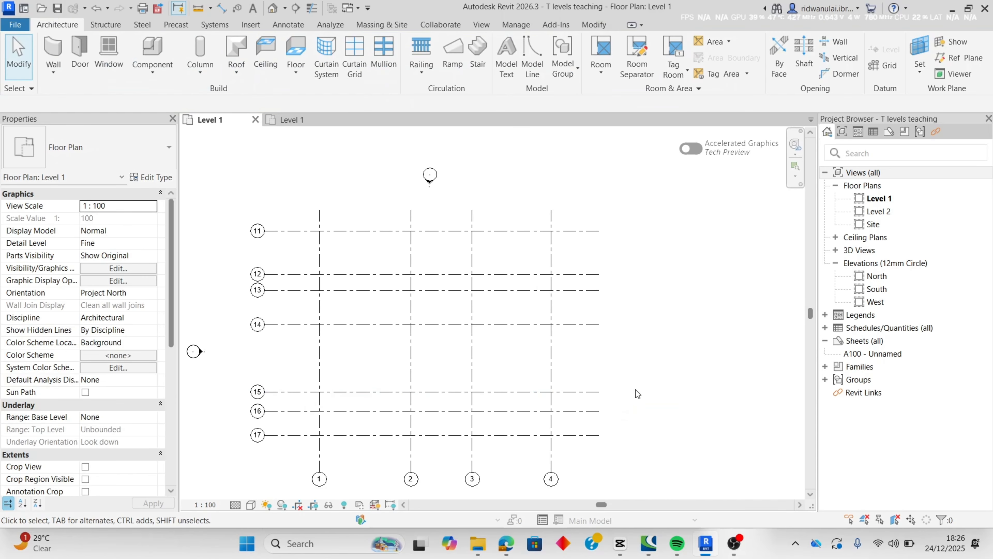
- Rename the uppermost horizontal grid as A
click(257, 234)
click(257, 234)
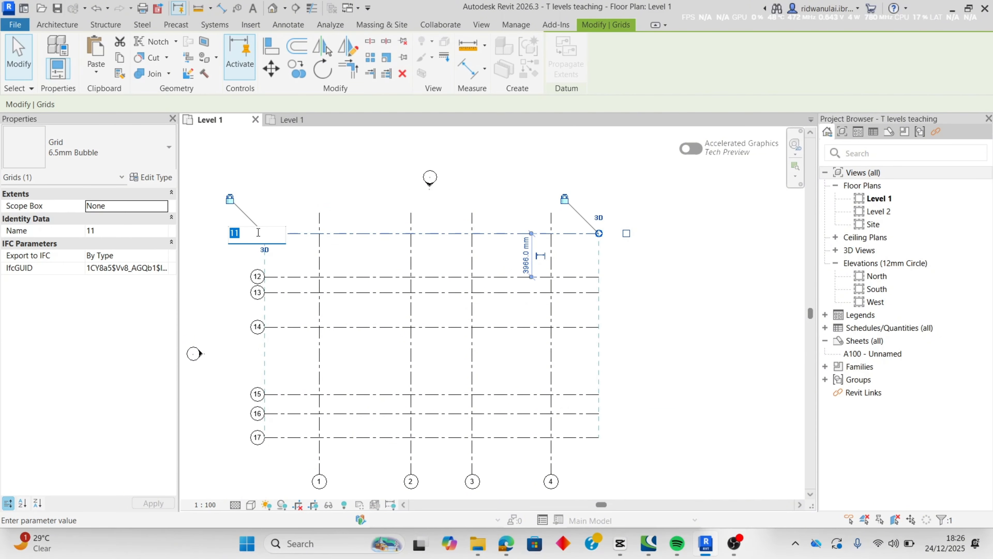
text(A)
key(Return)
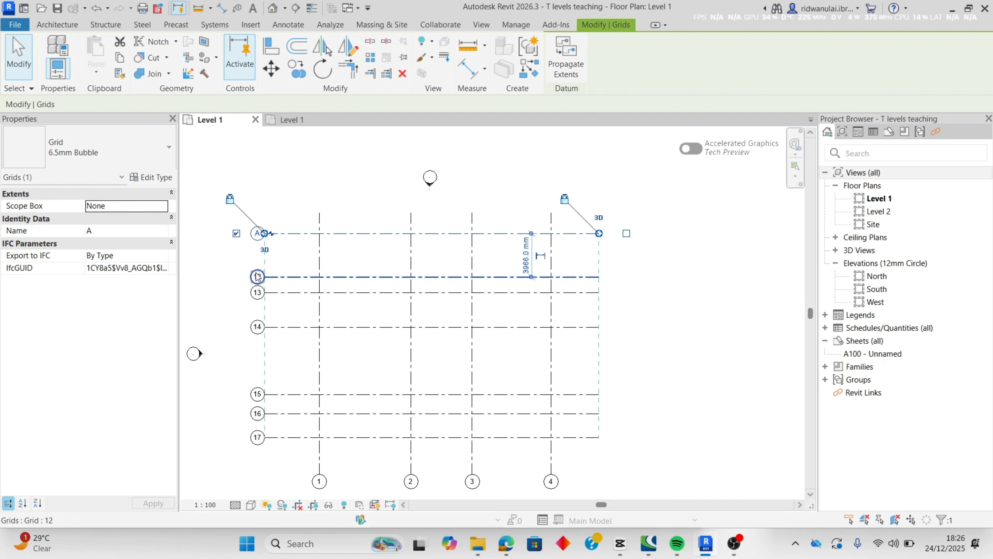
- Rename the second horizontal grid, directly below grid A, as B
click(256, 273)
click(257, 273)
click(257, 273)
key(BackSpace)
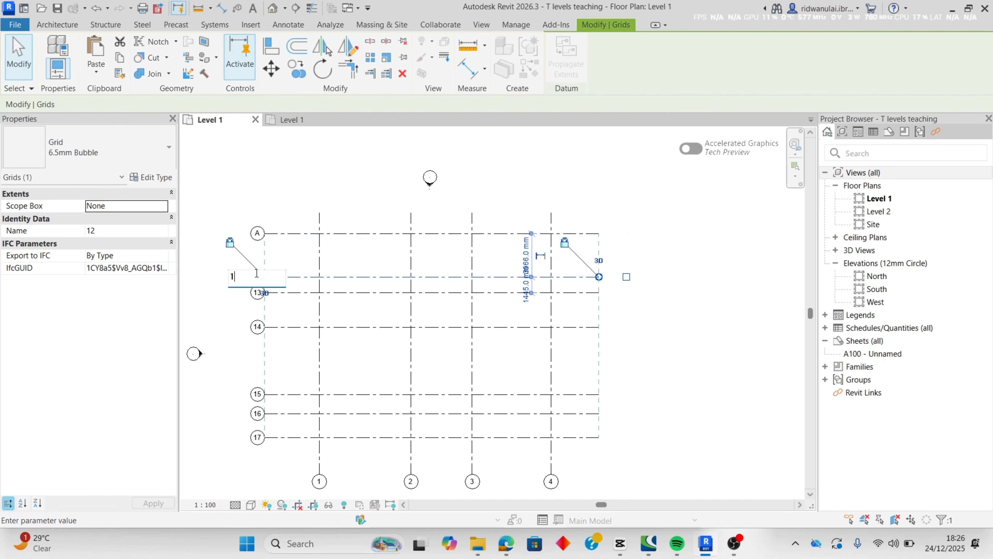
key(BackSpace)
text(B)
key(Return)
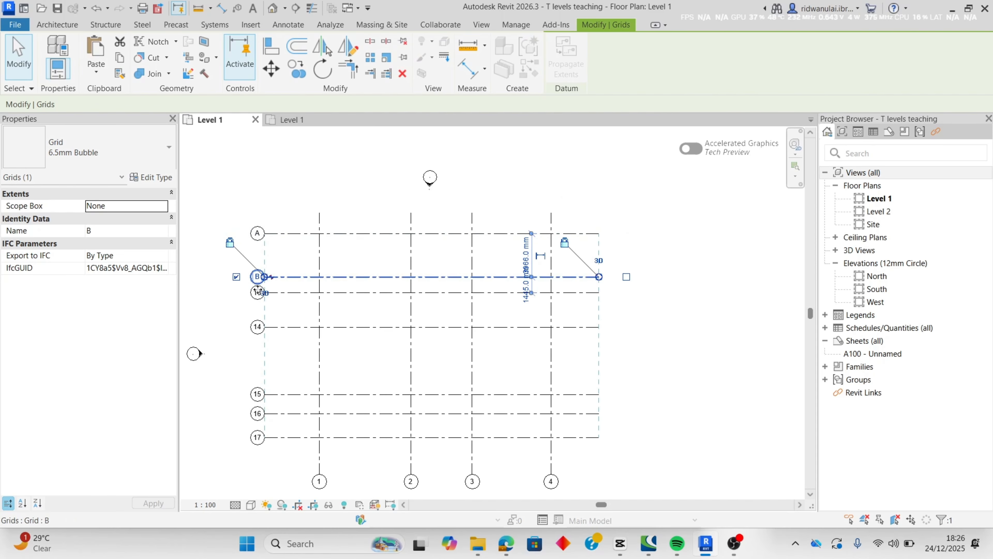
- Rename the third horizontal grid, directly below grid B, as C
click(258, 292)
click(258, 292)
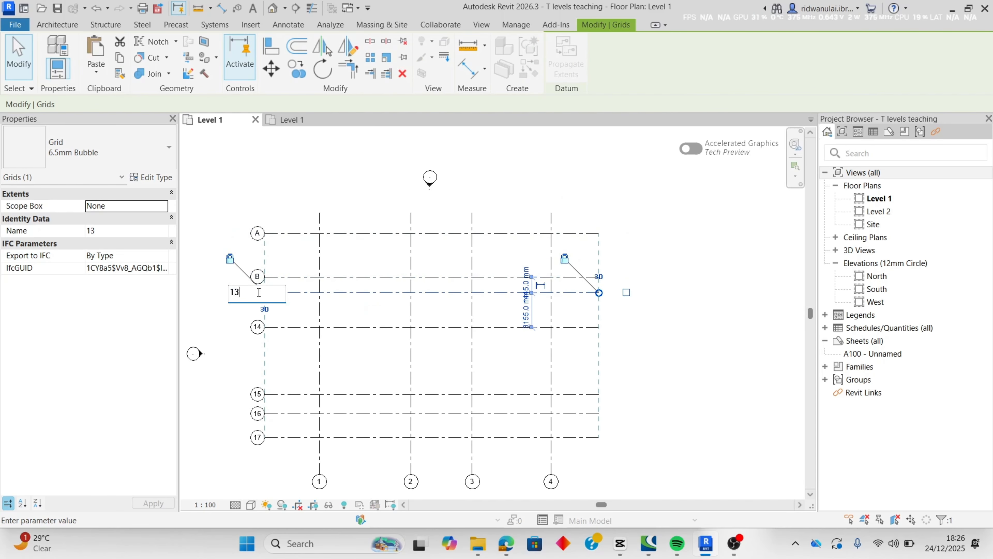
key(BackSpace)
key(BackSpace)
text(C)
key(Return)
- Rename the fourth horizontal grid, directly below grid C, as D
click(257, 327)
click(257, 327)
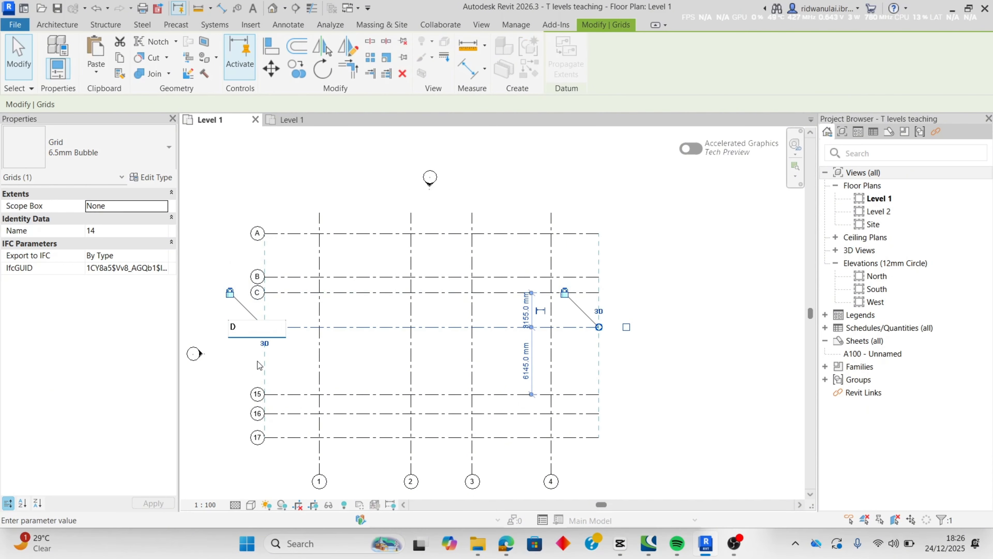
text(D)
key(Return)
- Rename the fifth horizontal grid, directly below grid D, as E
click(258, 394)
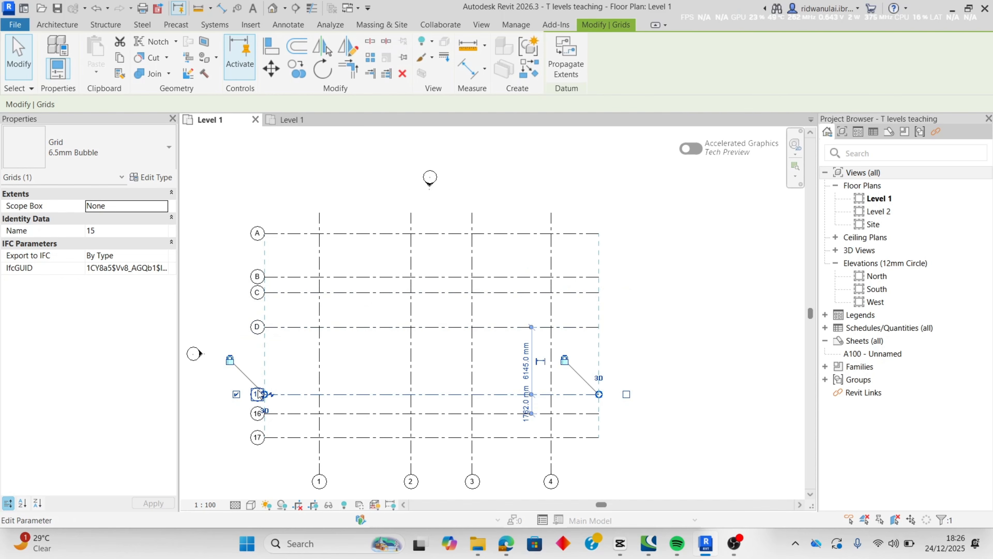
click(259, 394)
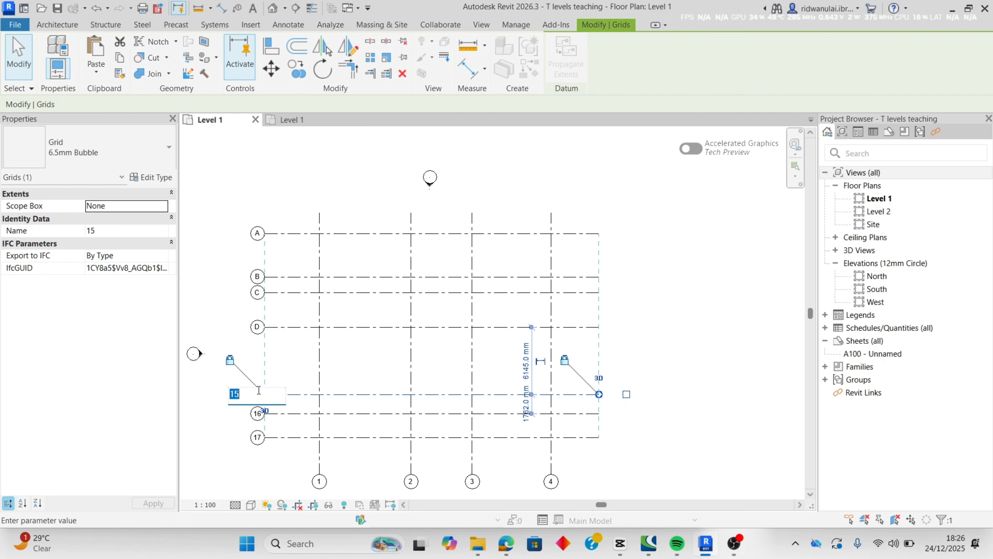
text(E)
key(Return)
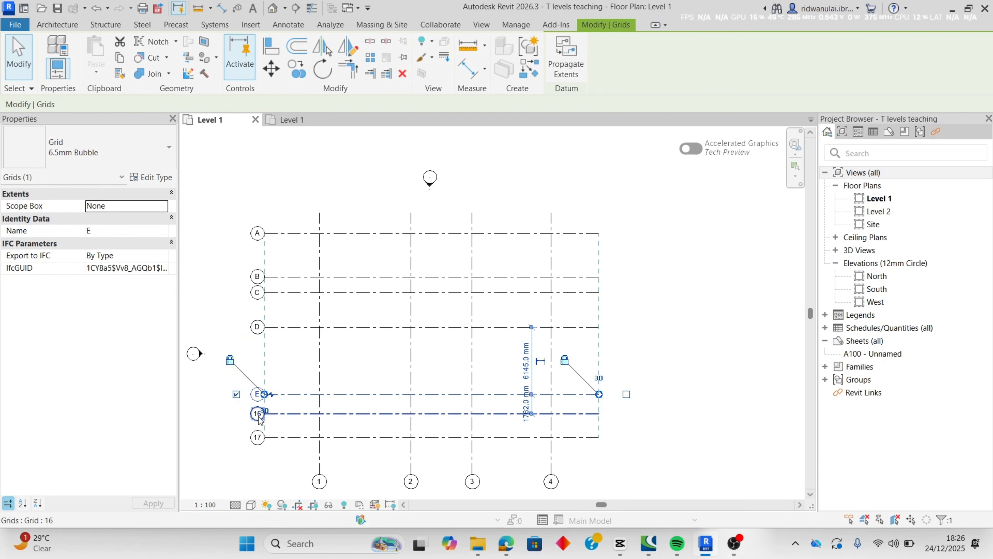
- Rename the sixth horizontal grid, directly below grid E, as F
click(259, 416)
drag(259, 416, 248, 416)
click(228, 403)
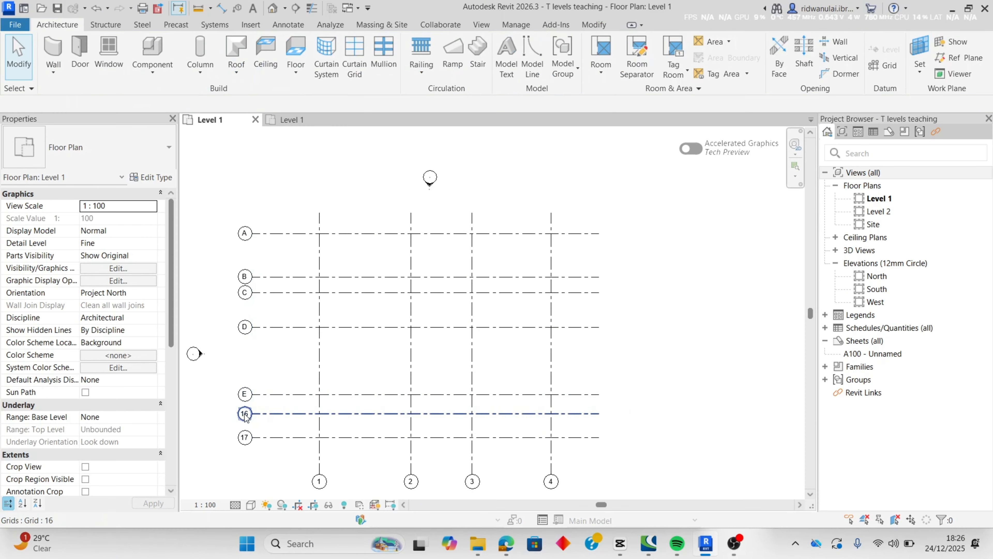
click(245, 416)
click(245, 414)
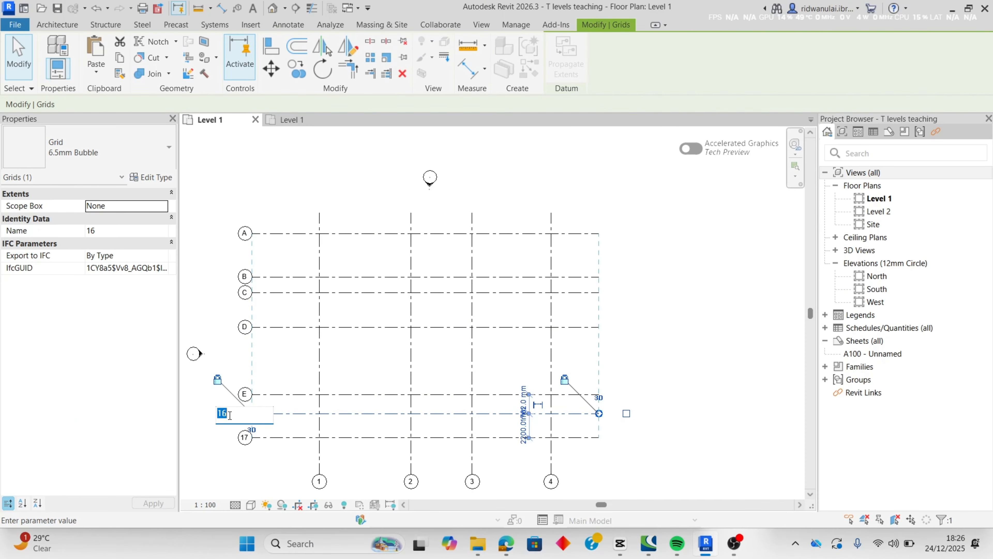
text(F)
key(Return)
- Rename the lowest horizontal grid as G and pull the lettered grids' bubble ends in closer to grid 1
click(245, 438)
click(242, 435)
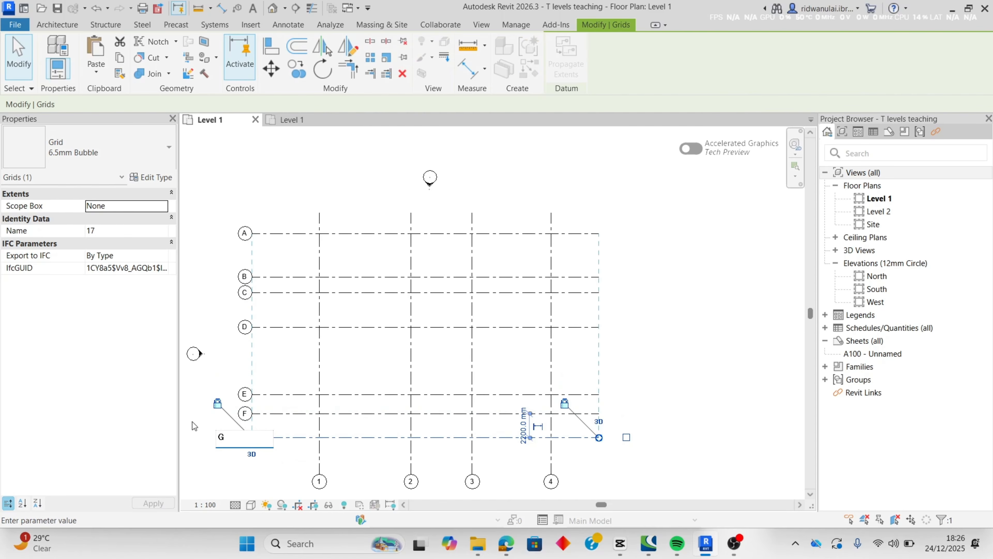
text(G)
key(Return)
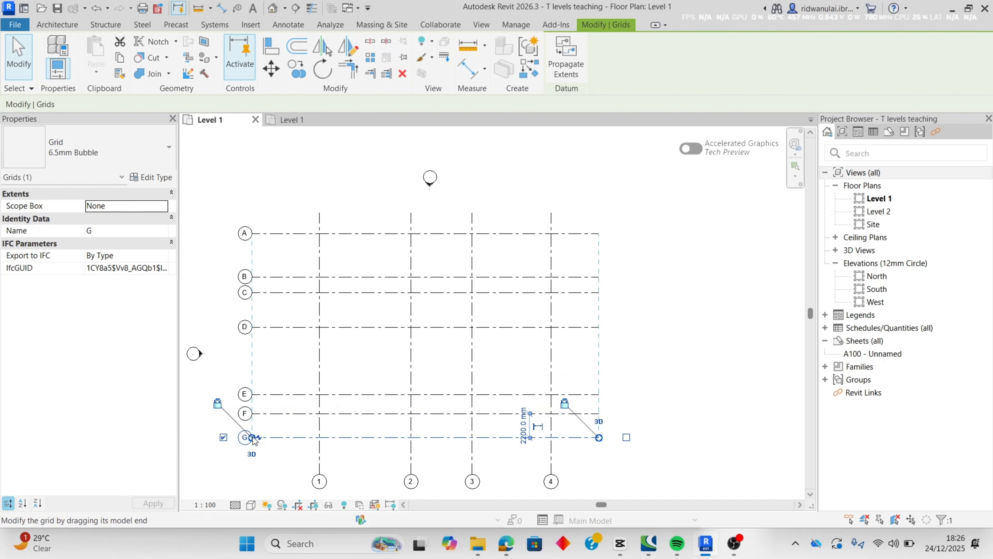
drag(254, 439, 271, 438)
click(670, 351)
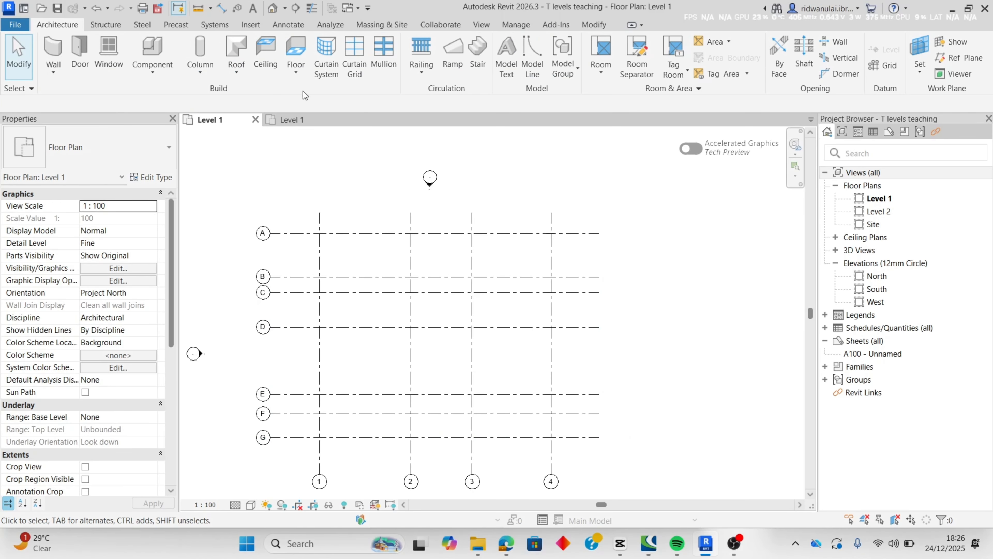
- Examine the full Level 1 room and wall layout in the My house replica project, then return to the T levels teaching plan
click(292, 120)
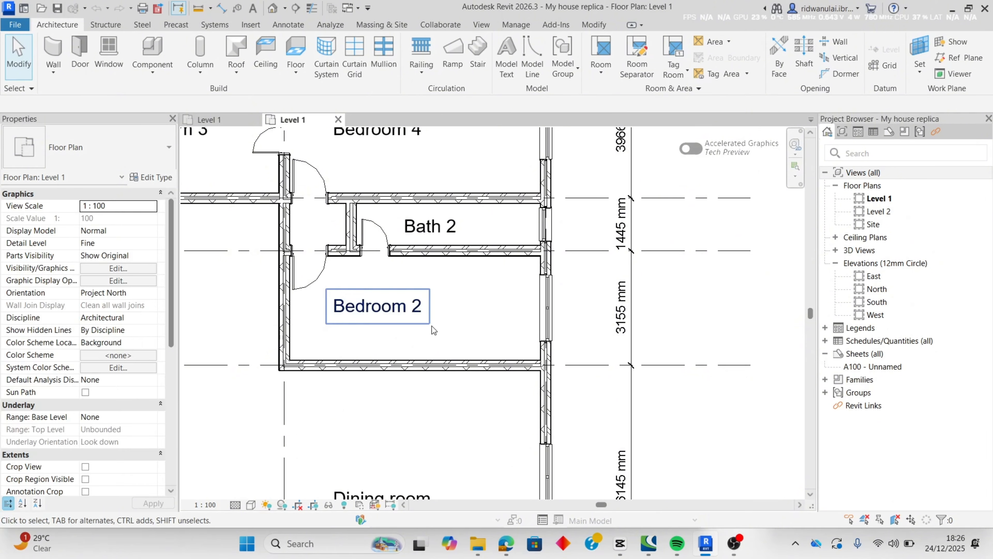
scroll(391, 352, down, 6)
middle_drag(337, 382, 469, 357)
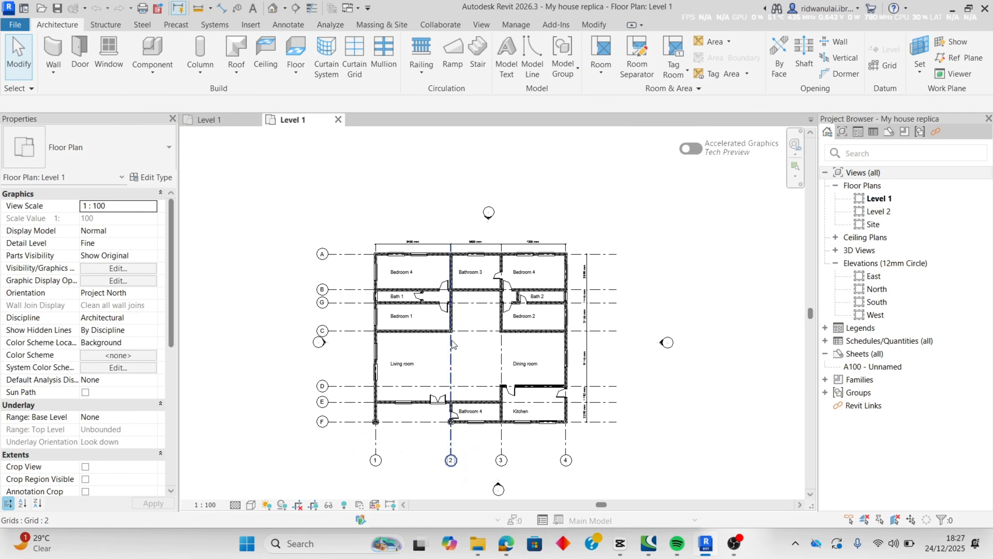
scroll(454, 366, up, 2)
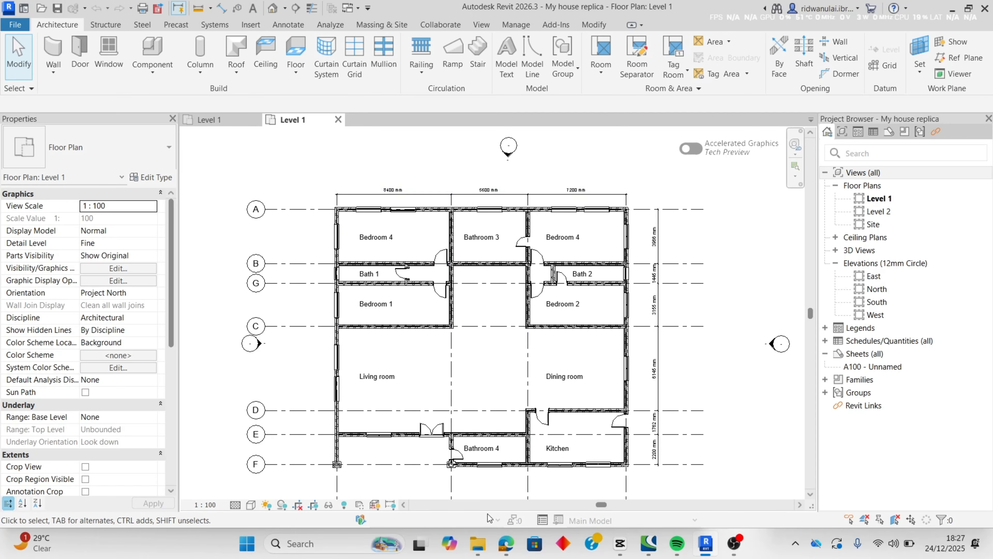
click(212, 120)
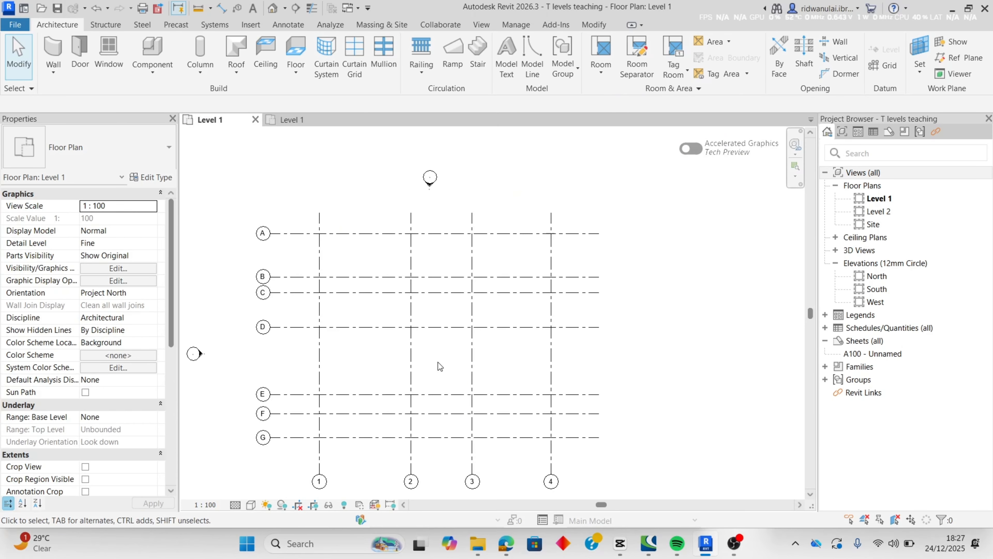
- Draw closed architectural exterior walls of type Wall-Ext_102Bwk-75Ins-100LBlk-12P along grids A, 4, G and 1, joined at their intersections
middle_drag(439, 365, 458, 339)
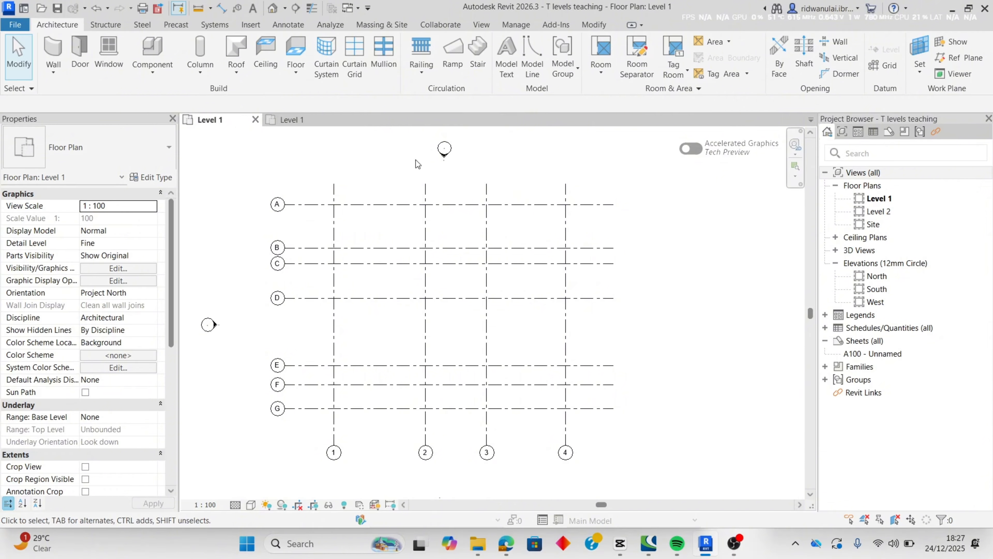
click(54, 69)
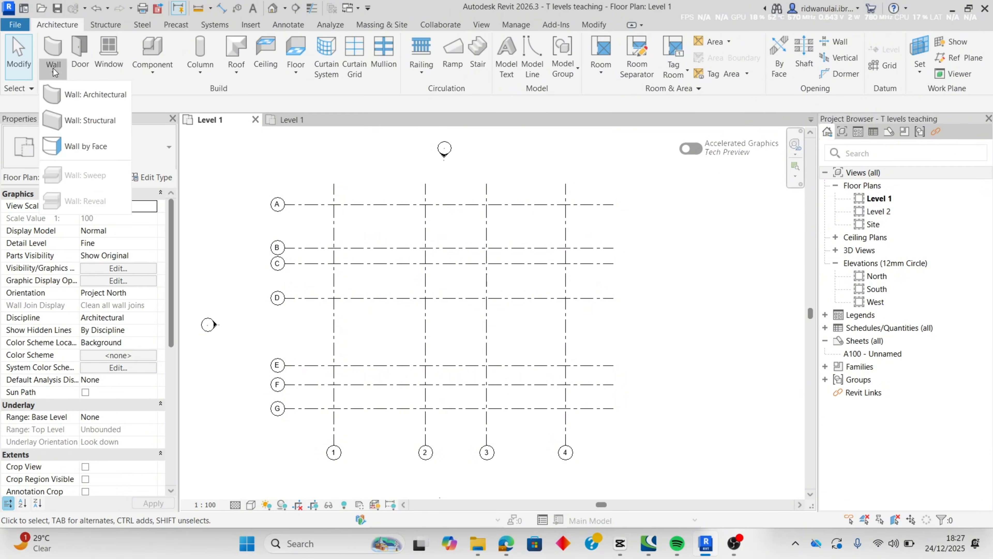
click(78, 96)
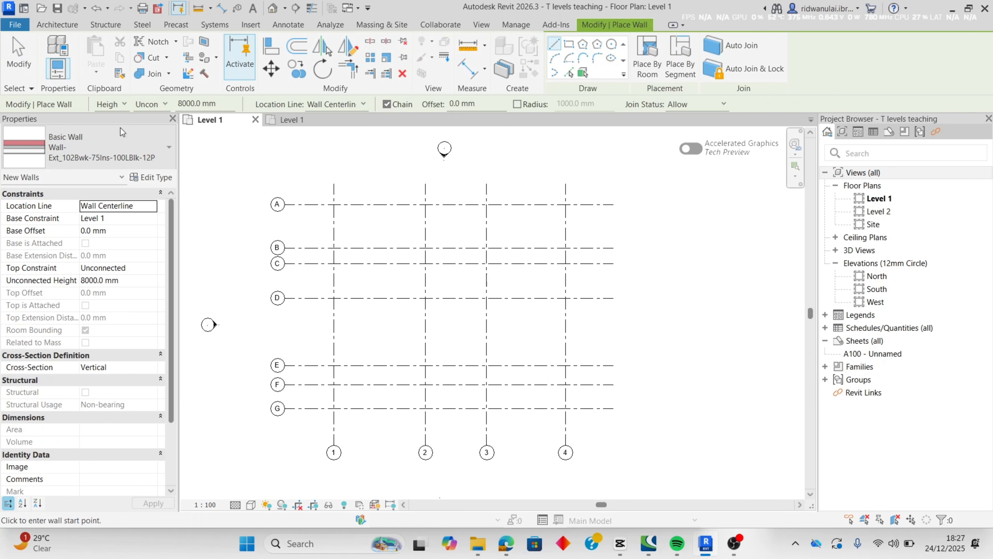
click(172, 148)
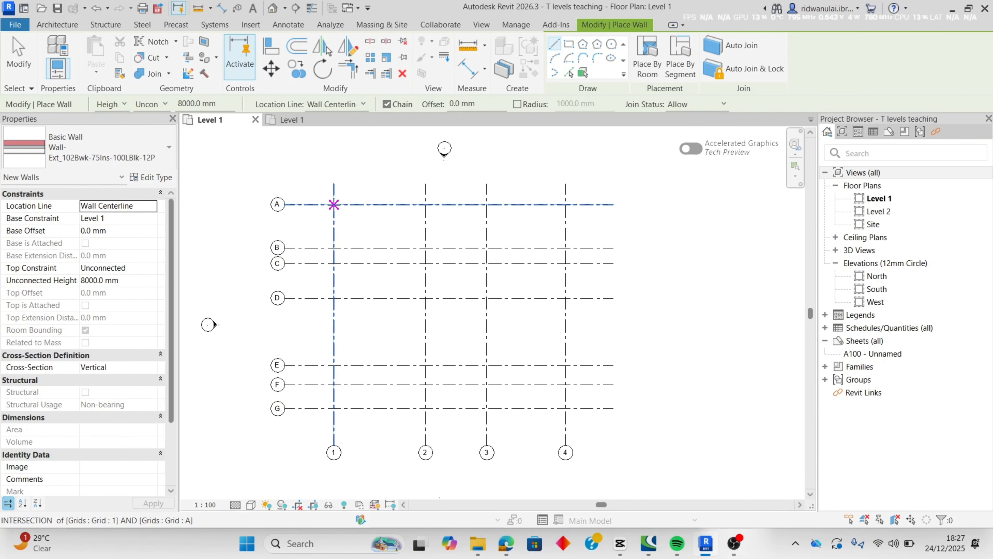
click(333, 204)
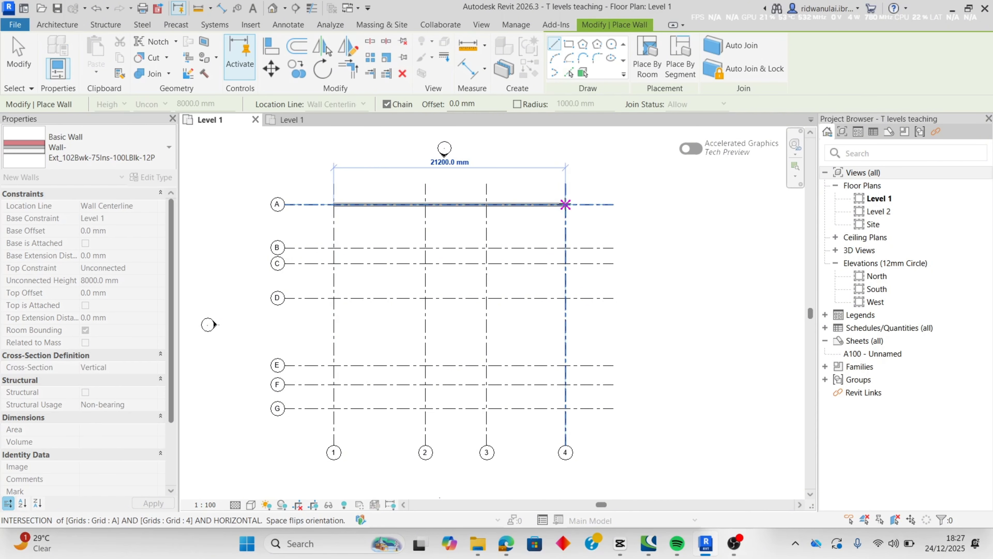
click(566, 204)
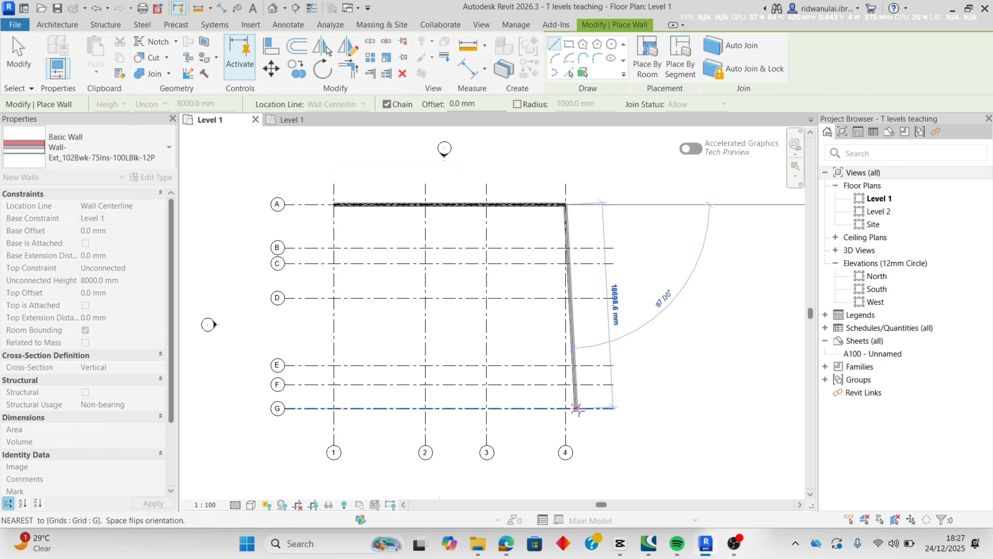
click(565, 407)
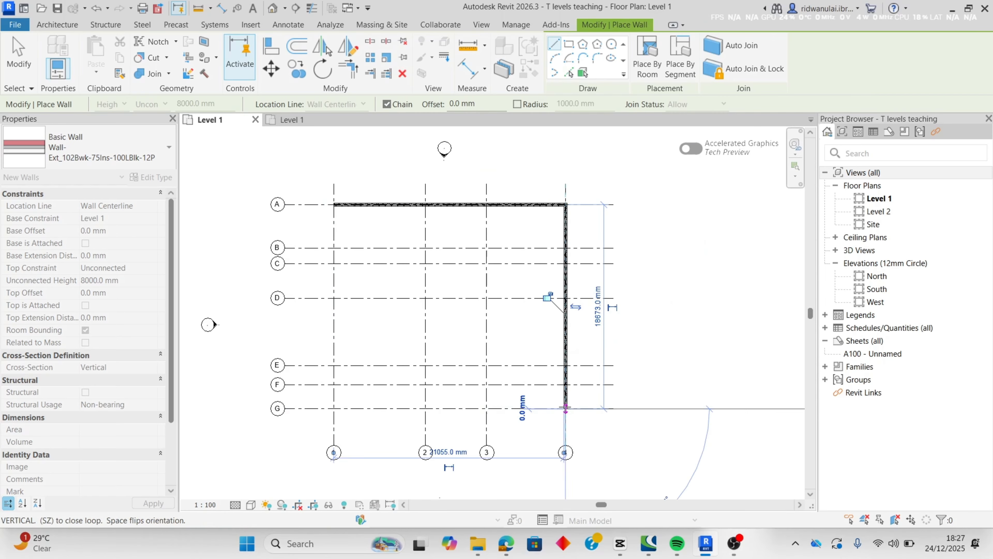
click(333, 407)
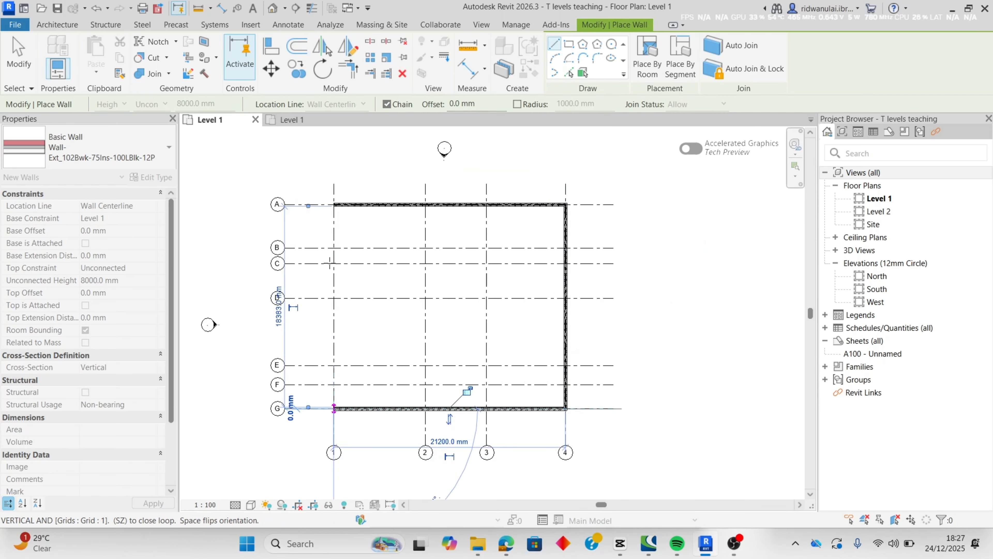
click(334, 204)
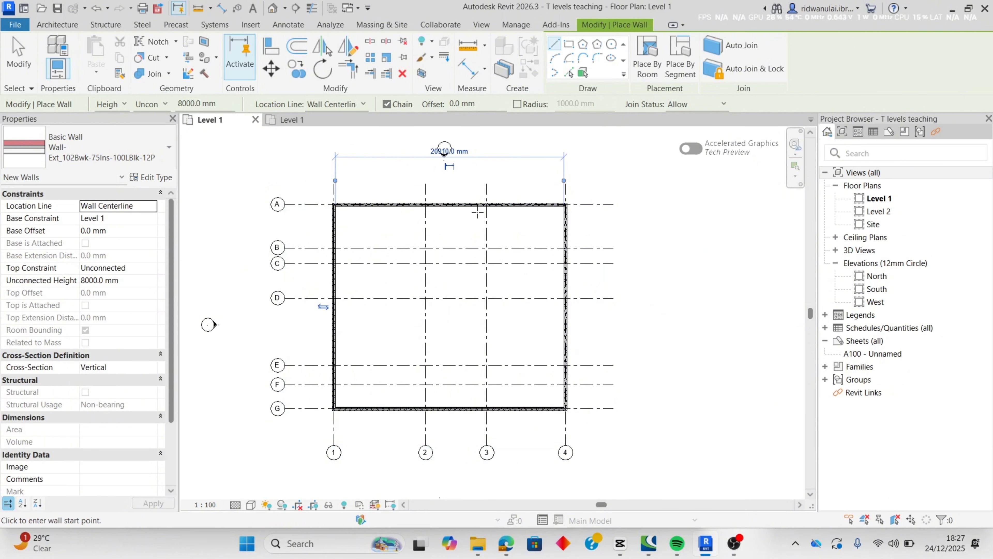
- Draw chained walls along grid 3 from grid A to grid D, and along grid D to the exterior wall on grid 4
click(486, 204)
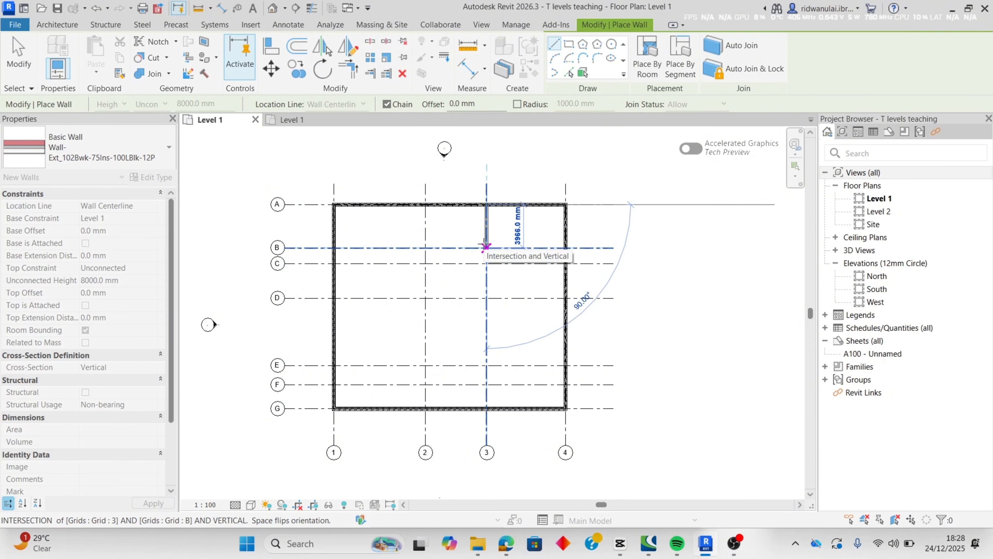
click(486, 298)
click(566, 298)
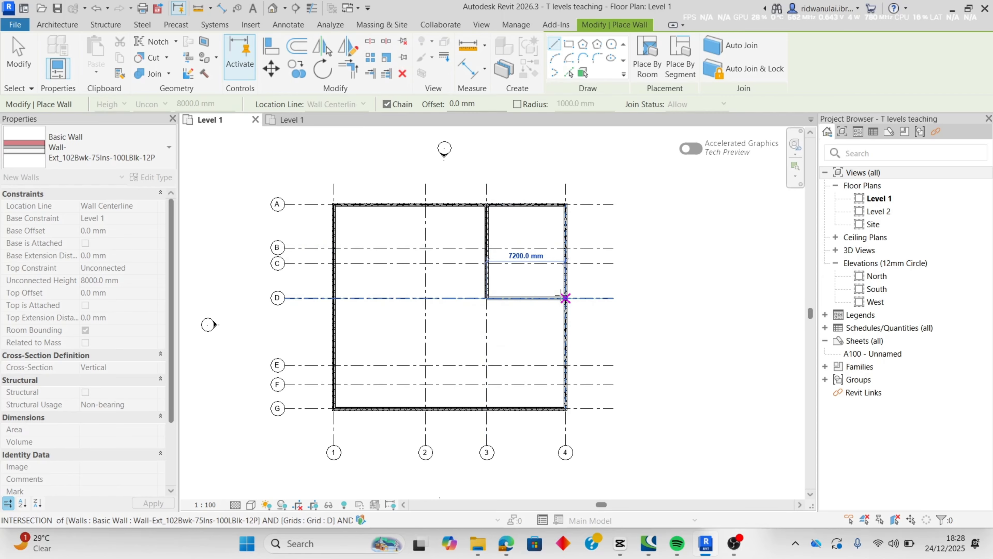
key(Escape)
- Draw chained walls along grid 2 from grid A to grid D, and along grid D to the exterior wall on grid 1
click(425, 204)
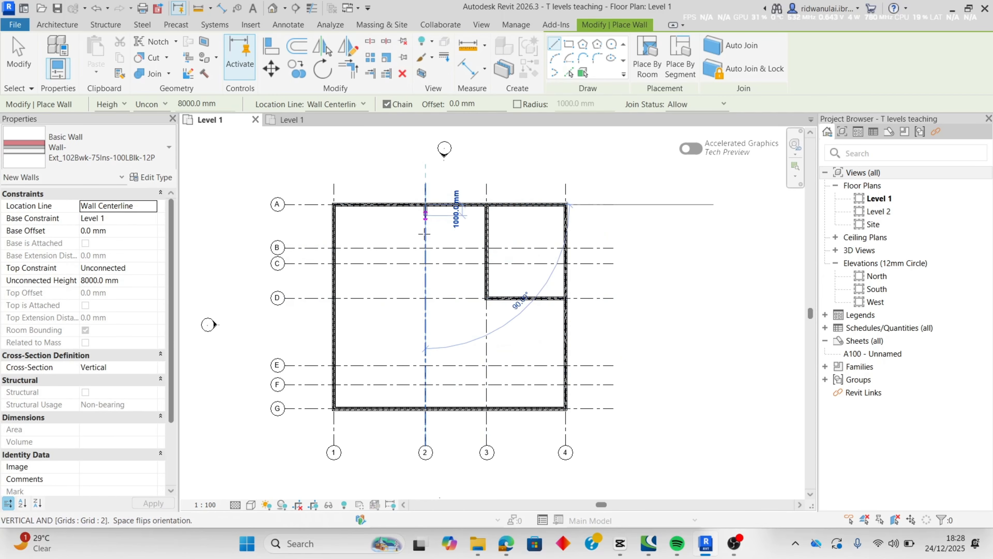
click(426, 297)
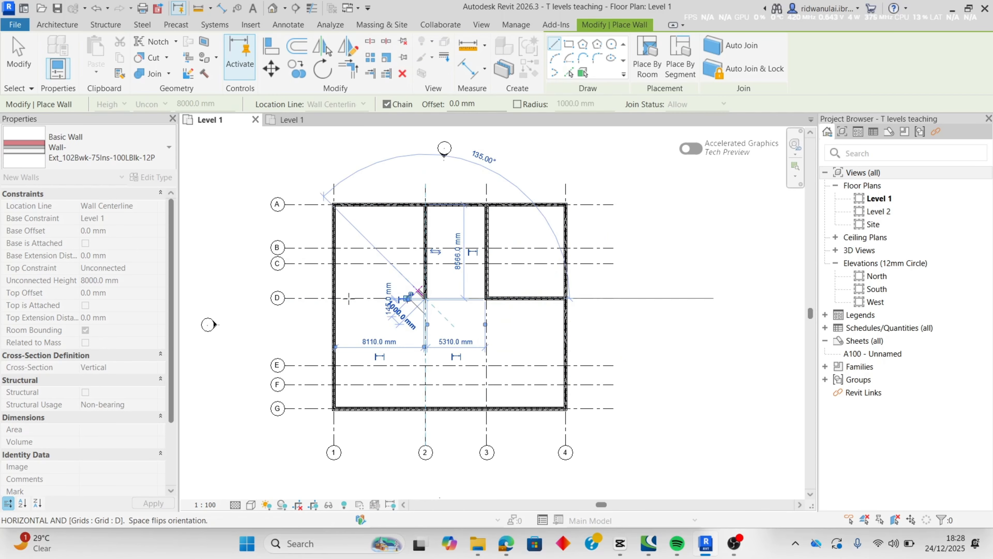
click(334, 298)
key(Escape)
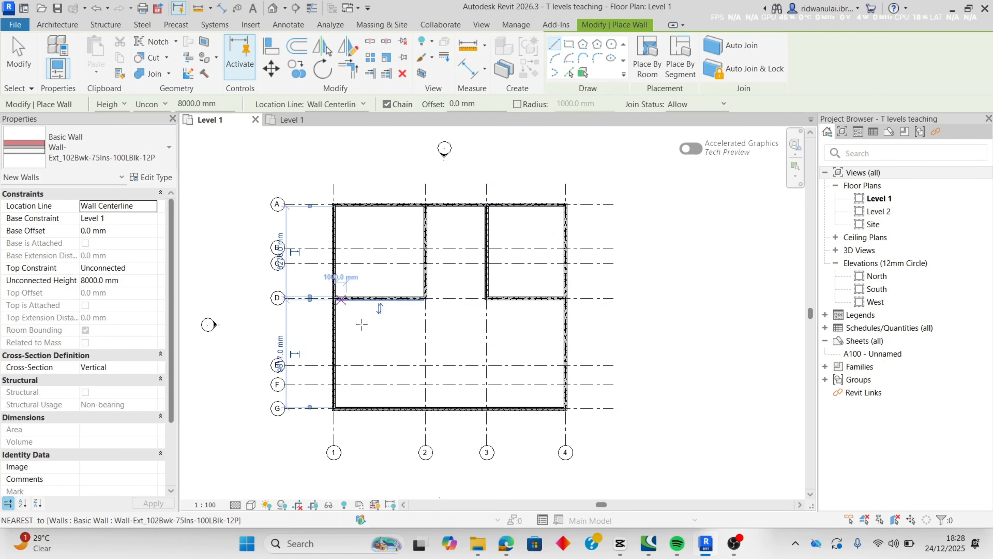
- Draw chained walls along grid E from grid 4 to grid 3, and along grid 3 to the exterior wall on grid G
click(565, 366)
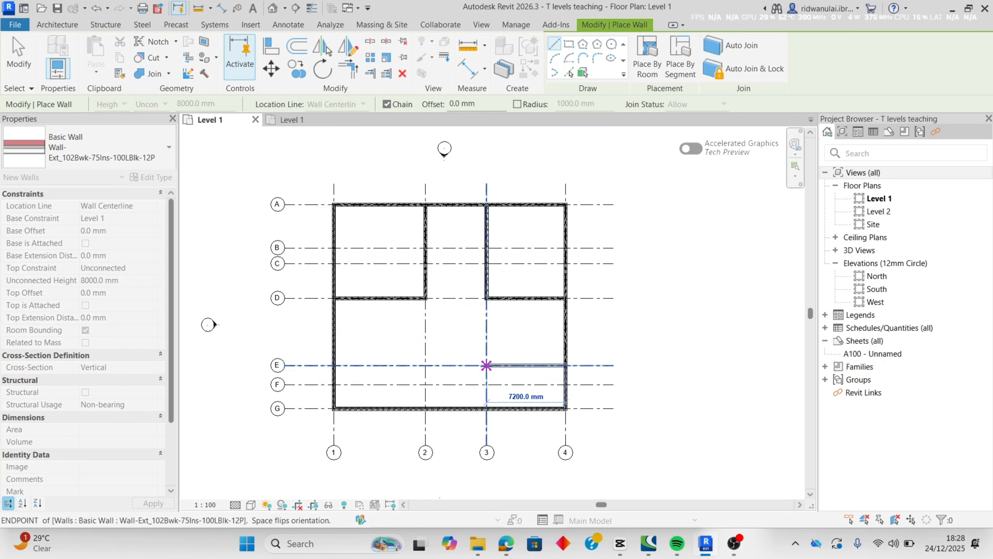
click(487, 366)
click(487, 409)
key(Escape)
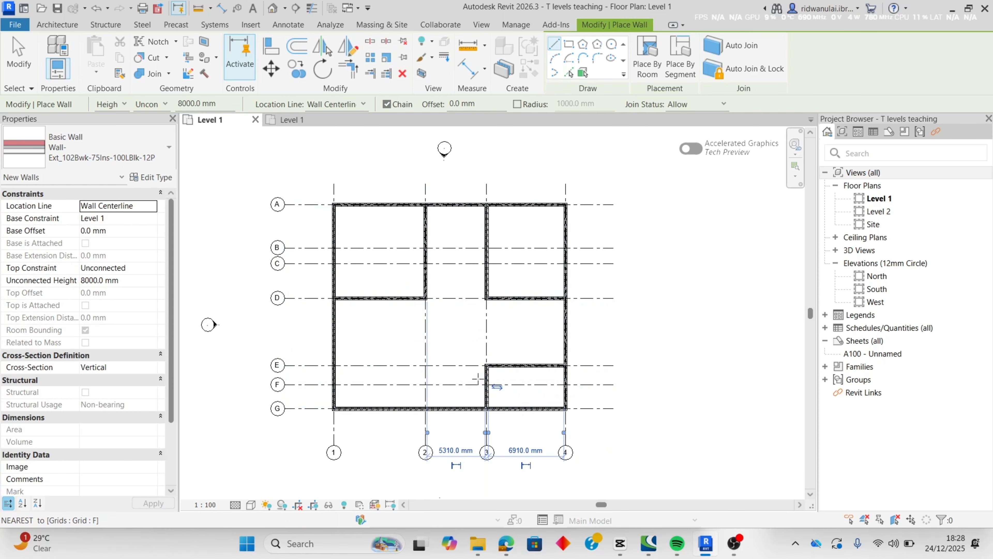
- Draw chained walls along grid F from grid 3 to grid 2, and along grid 2 to the exterior wall on grid G
click(485, 385)
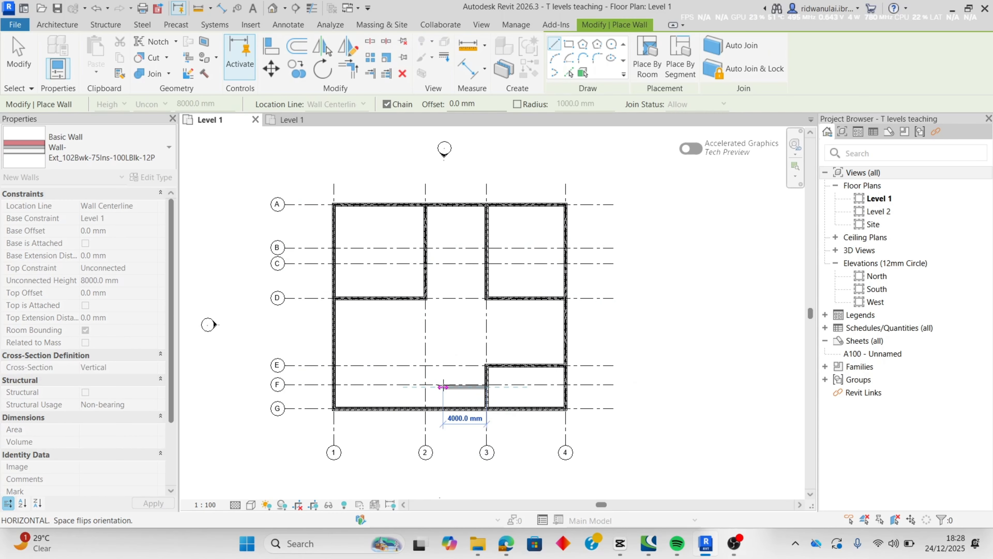
key(Escape)
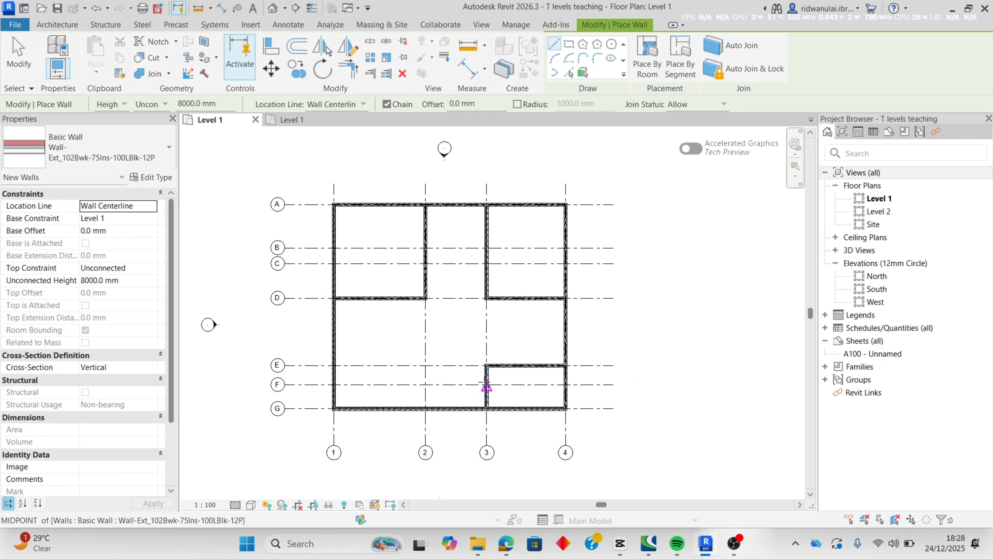
scroll(487, 385, up, 3)
click(489, 386)
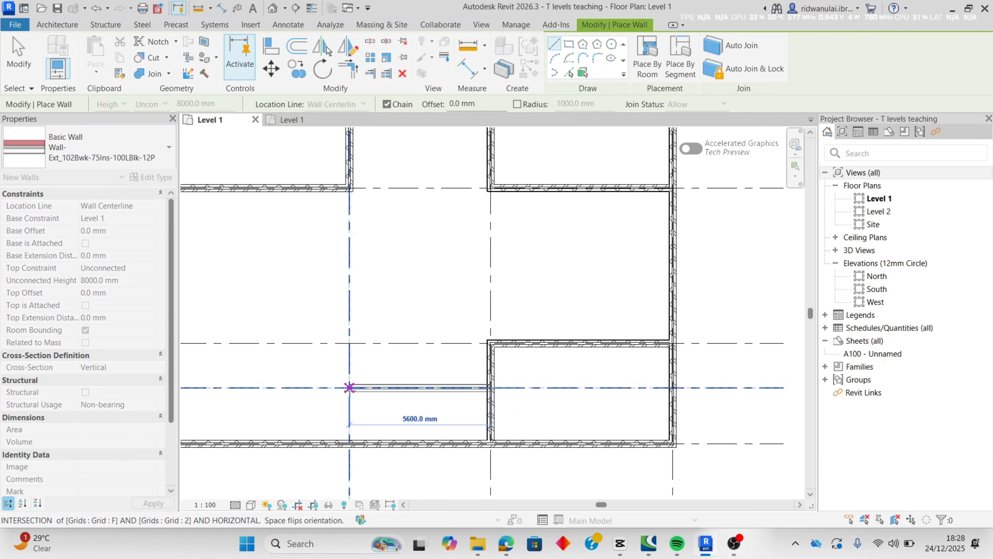
click(350, 388)
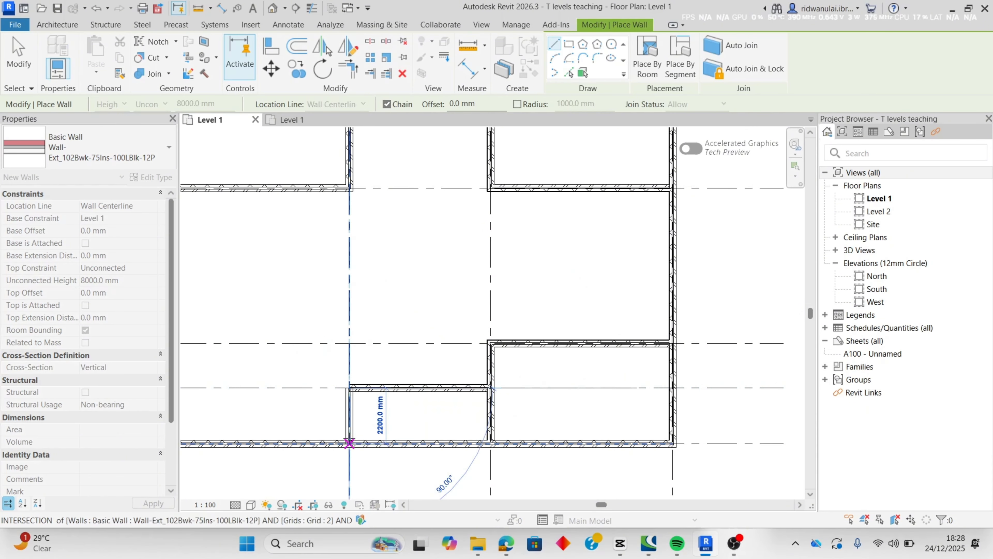
click(349, 443)
- Draw a wall along grid F from grid 2 to the exterior wall on grid 1
scroll(349, 442, down, 3)
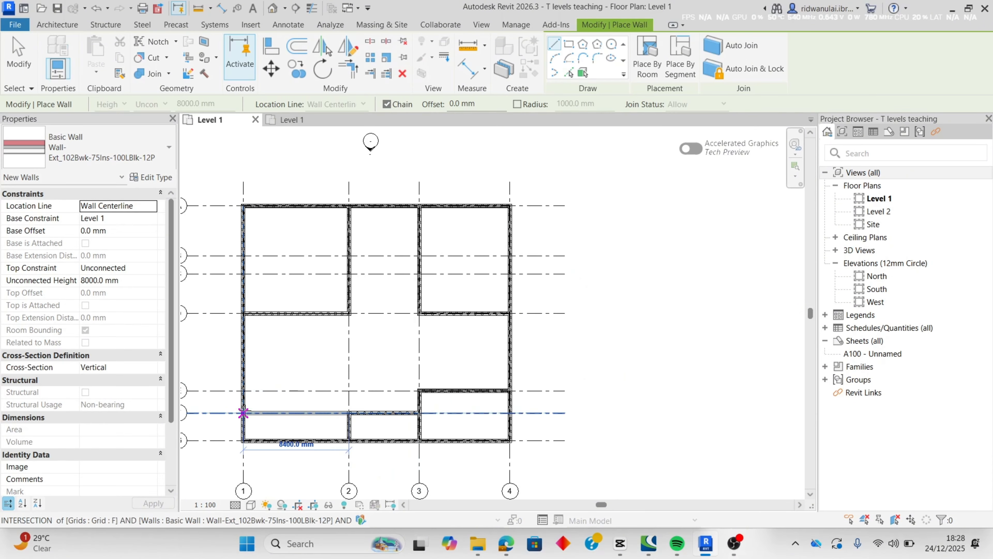
click(243, 413)
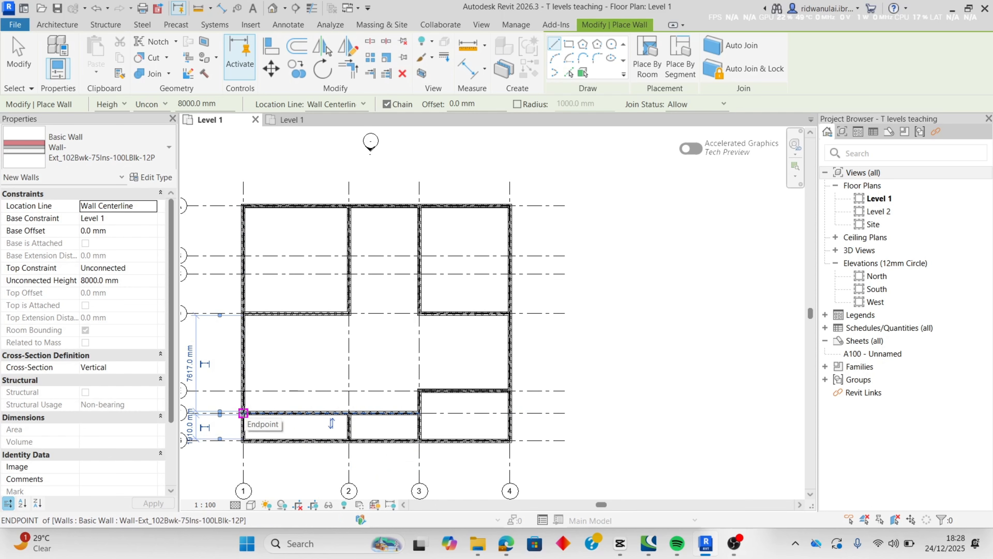
key(Escape)
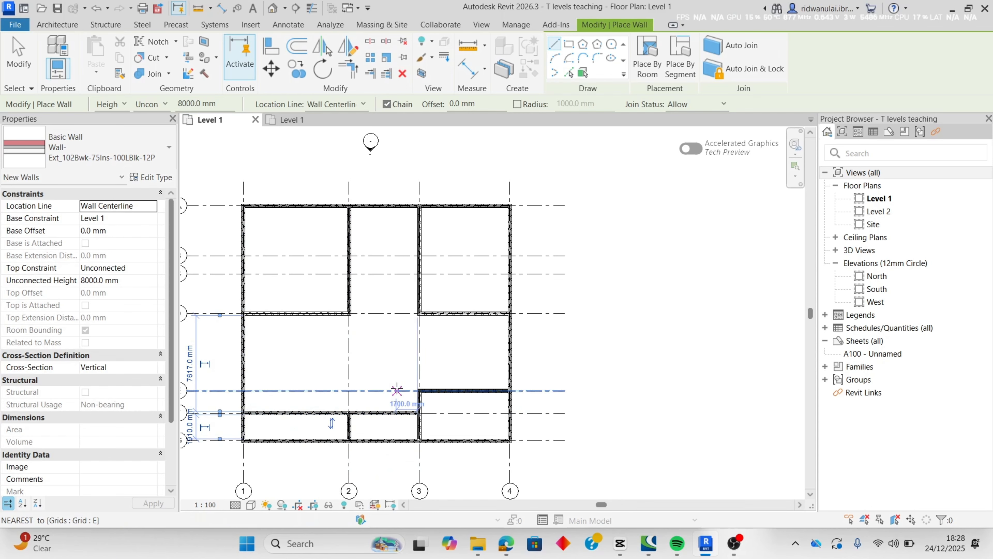
- Draw a wall along grid B from the exterior wall on grid 4 to the exterior wall on grid 1
scroll(397, 387, up, 1)
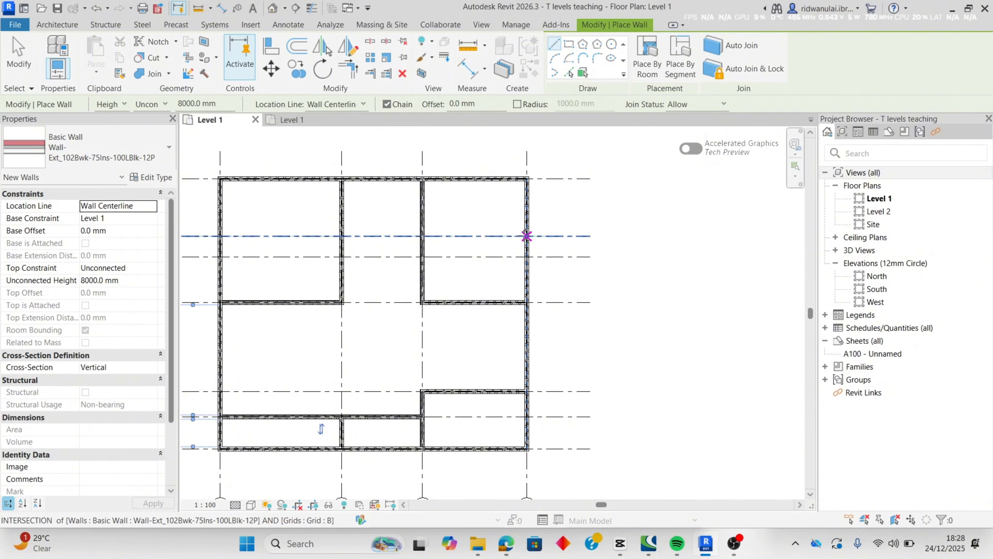
click(527, 236)
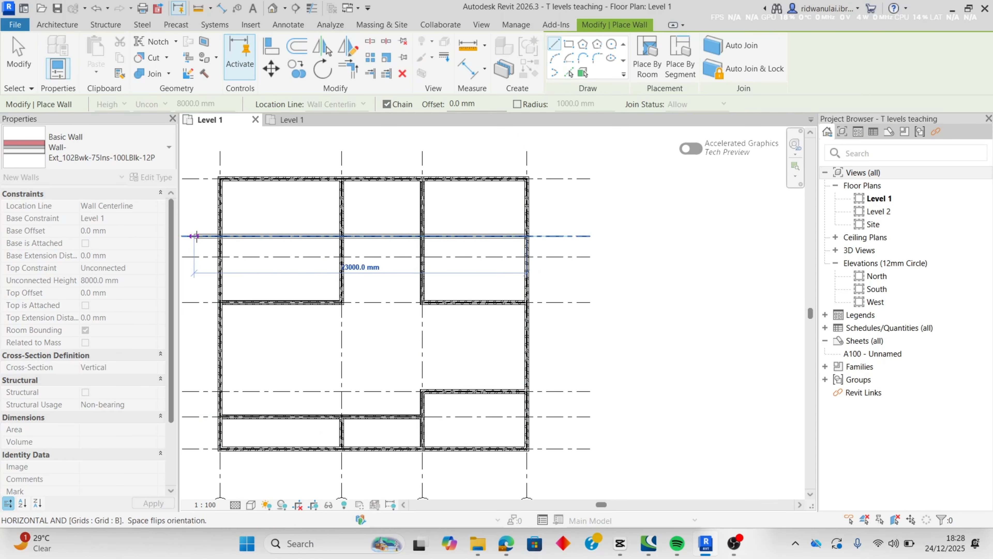
click(220, 236)
key(Escape)
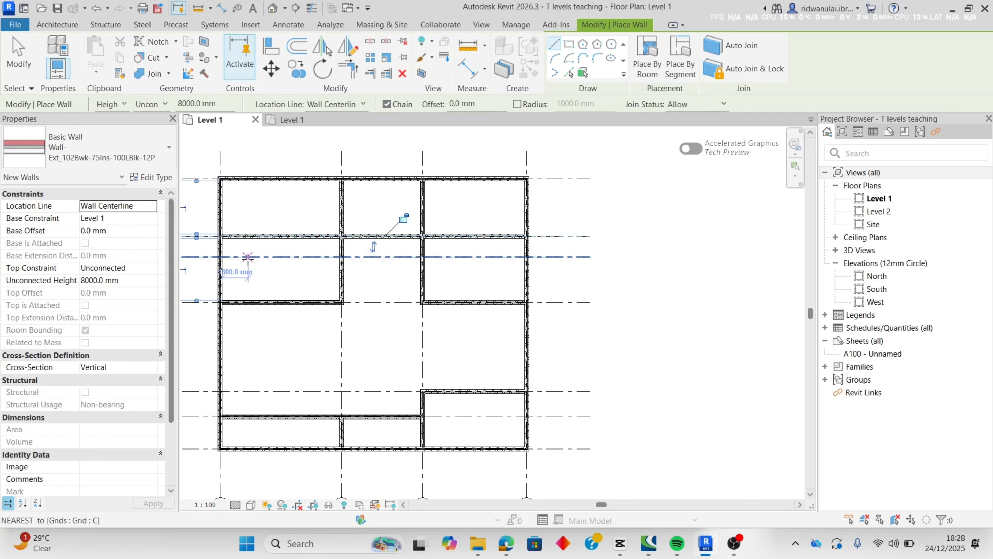
- Draw two separate walls along grid C, one from grid 1 to grid 2 and one from grid 3 to grid 4
click(220, 256)
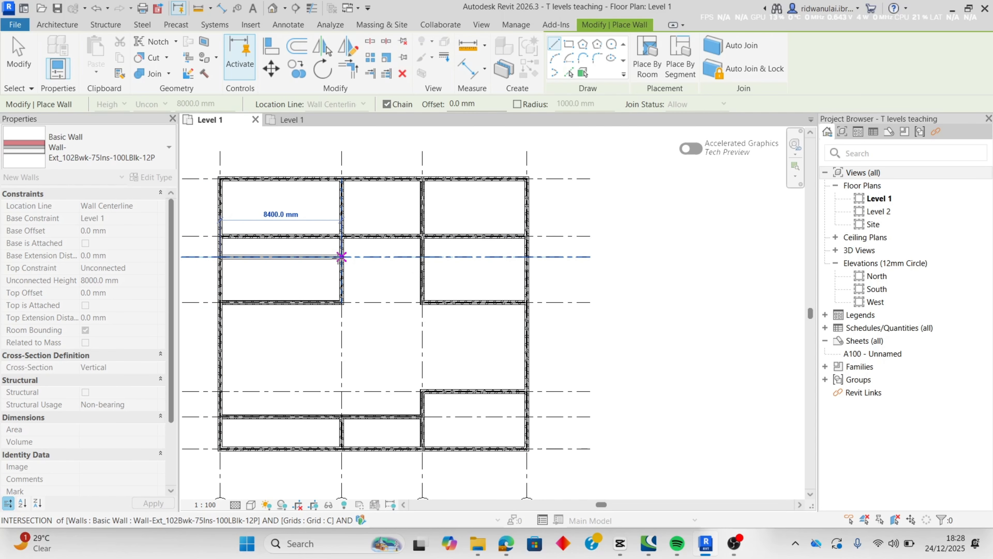
click(341, 257)
key(Escape)
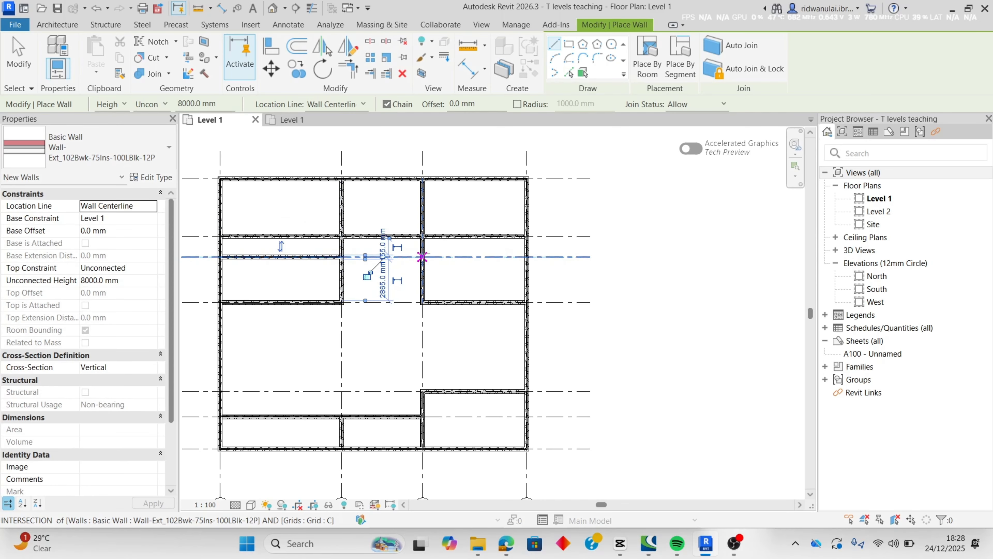
click(422, 256)
click(527, 256)
key(Escape)
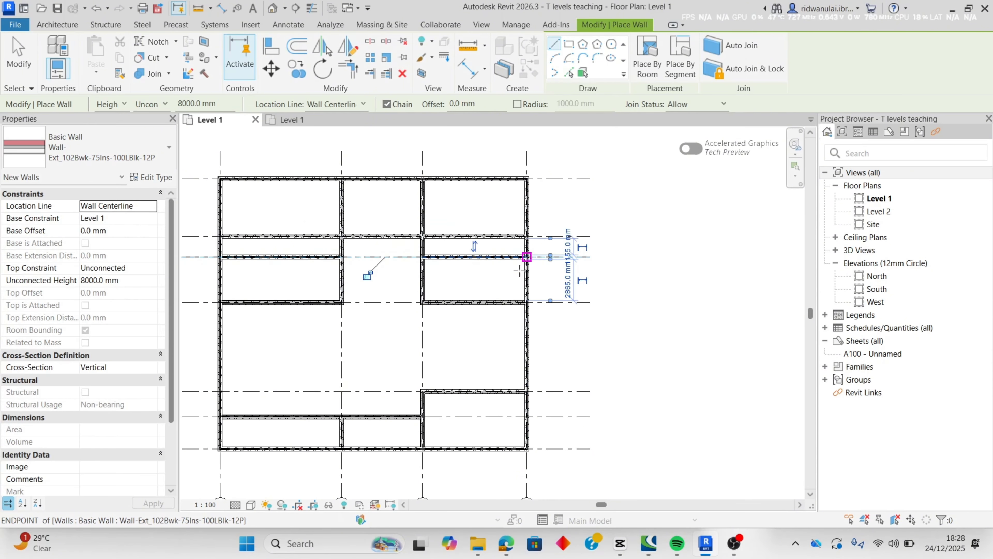
- Check the reference plan in My house replica, and shorten the exterior wall on grid G by moving its end from grid 1 to grid 2
scroll(392, 363, down, 2)
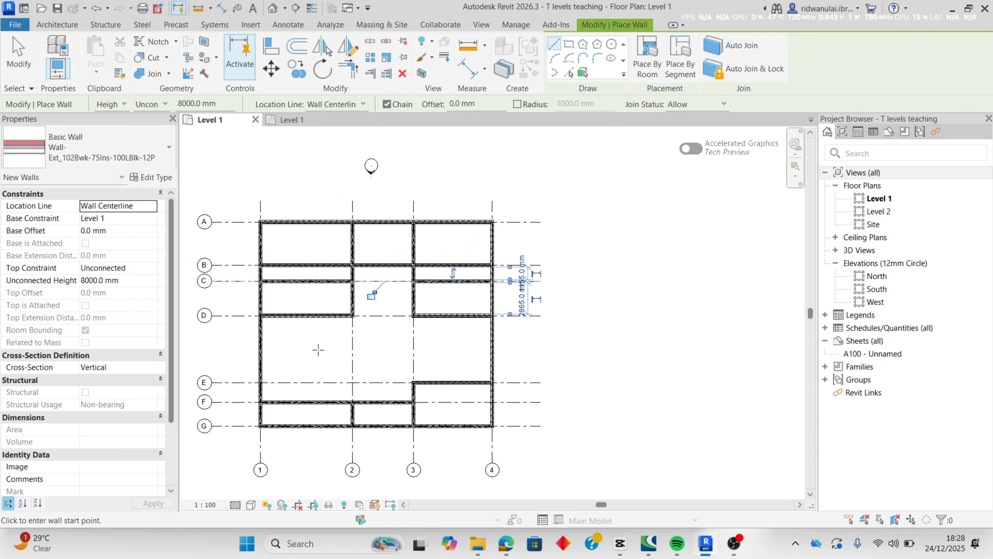
middle_drag(326, 358, 428, 352)
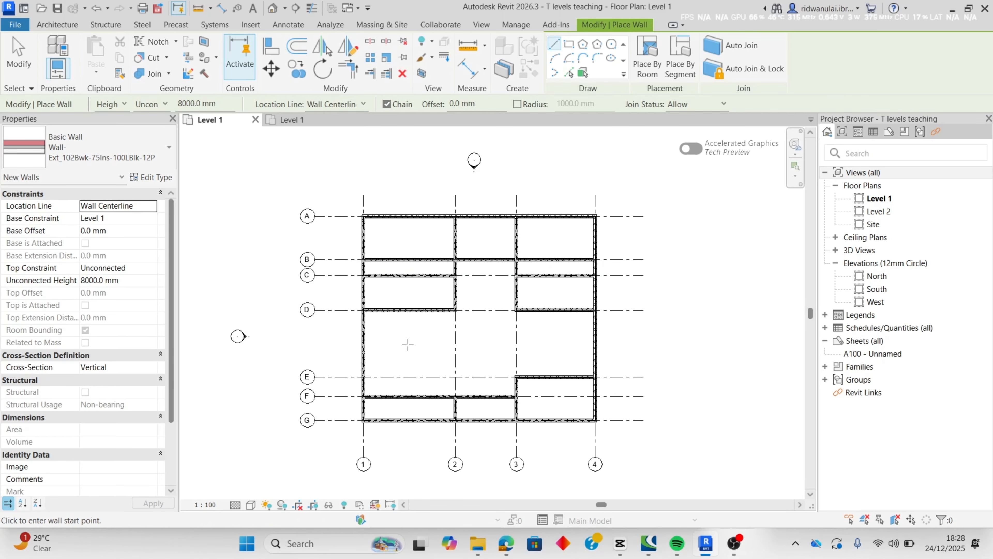
click(337, 121)
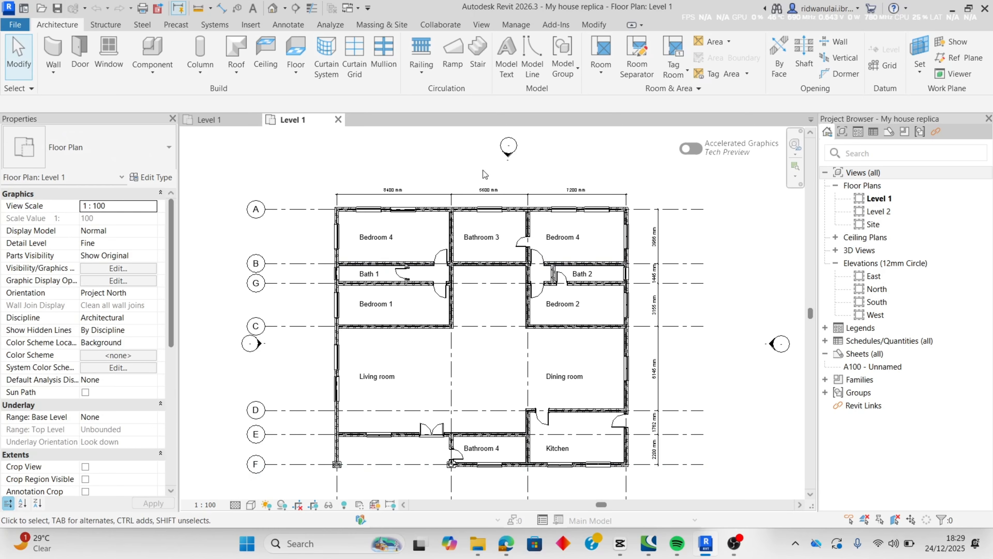
click(211, 119)
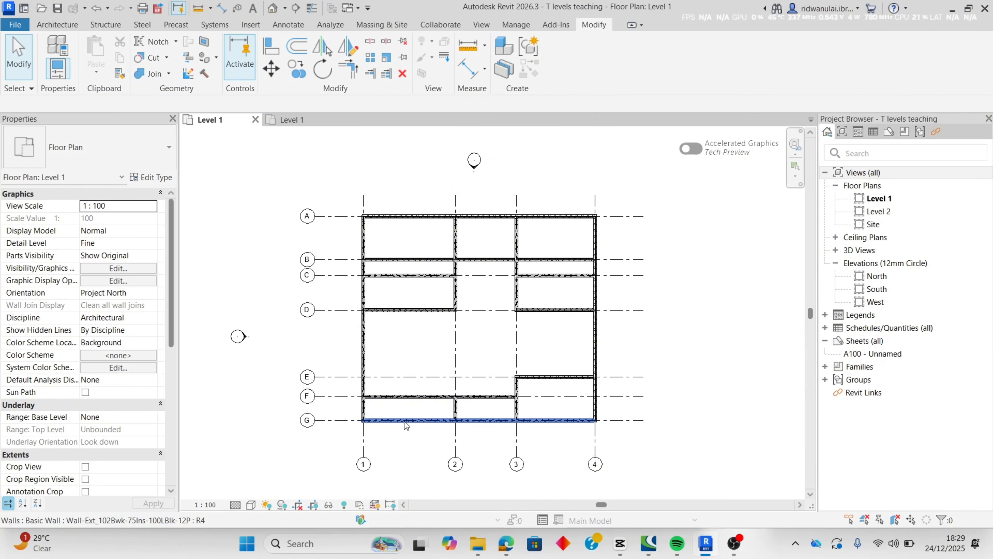
scroll(409, 425, up, 2)
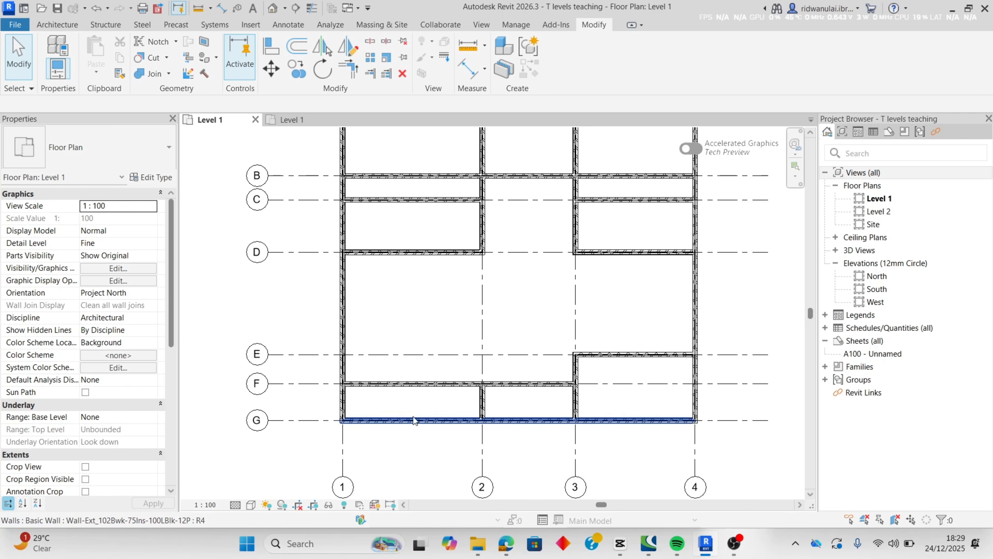
click(381, 423)
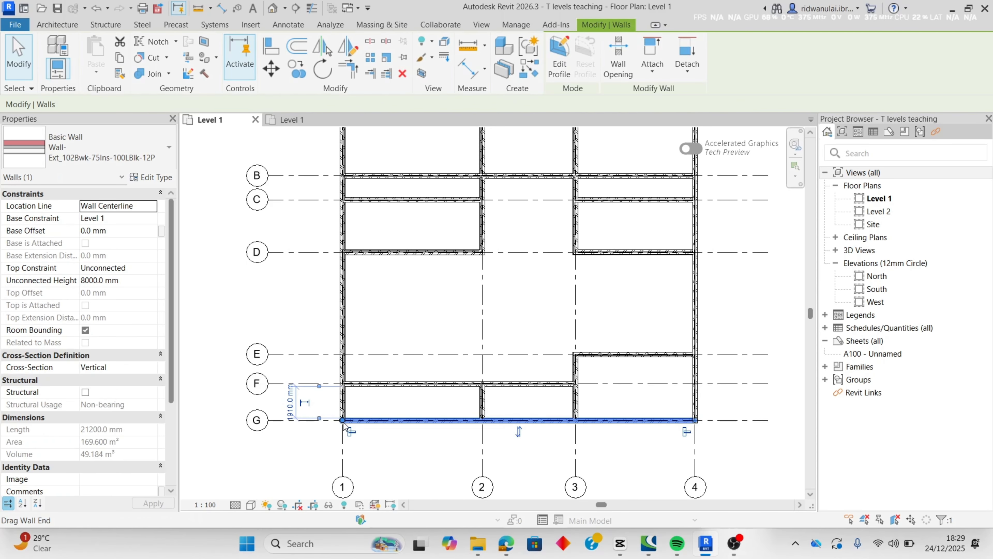
drag(343, 421, 482, 420)
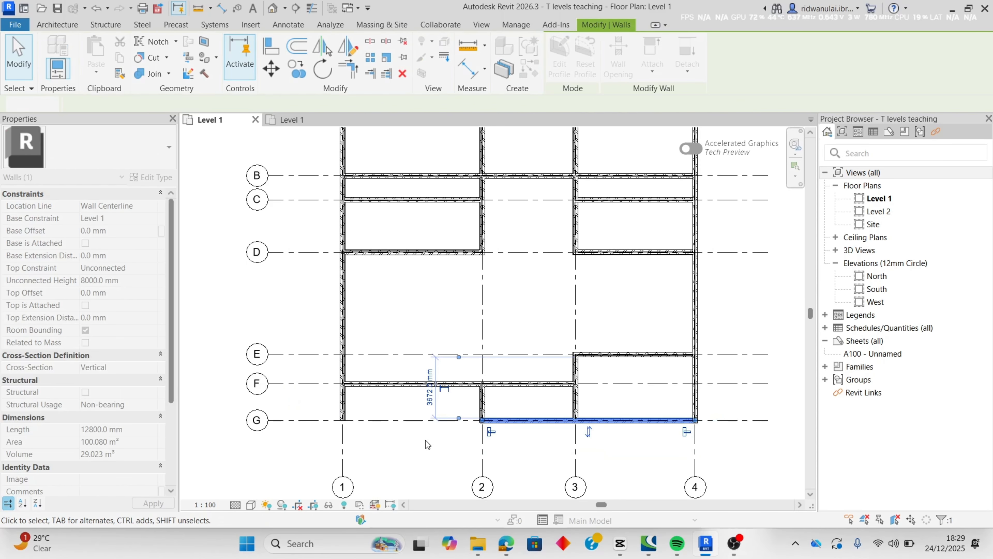
click(441, 441)
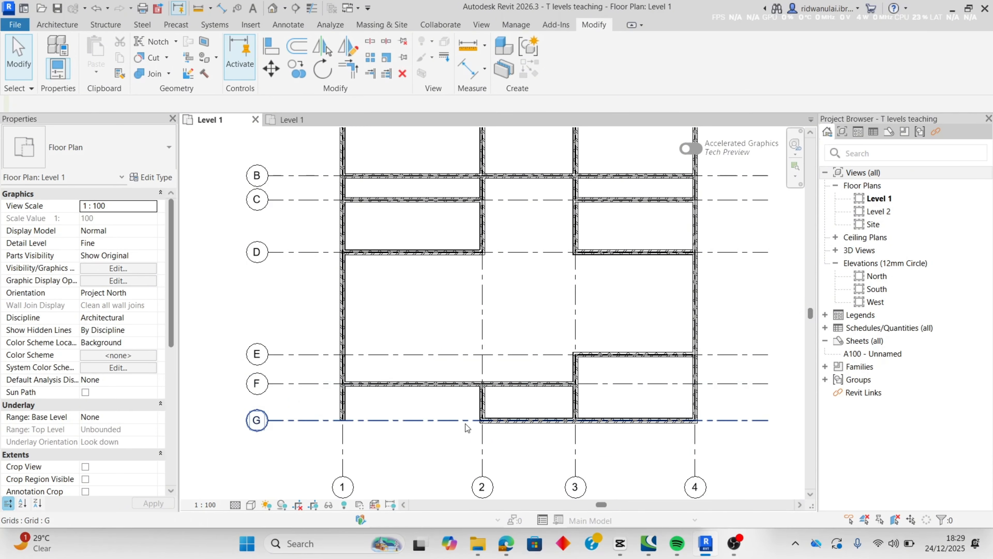
- Recheck the reference plan and draw a partition wall from grid B to grid C, about 4265 mm from the exterior wall on grid 1
scroll(470, 421, down, 2)
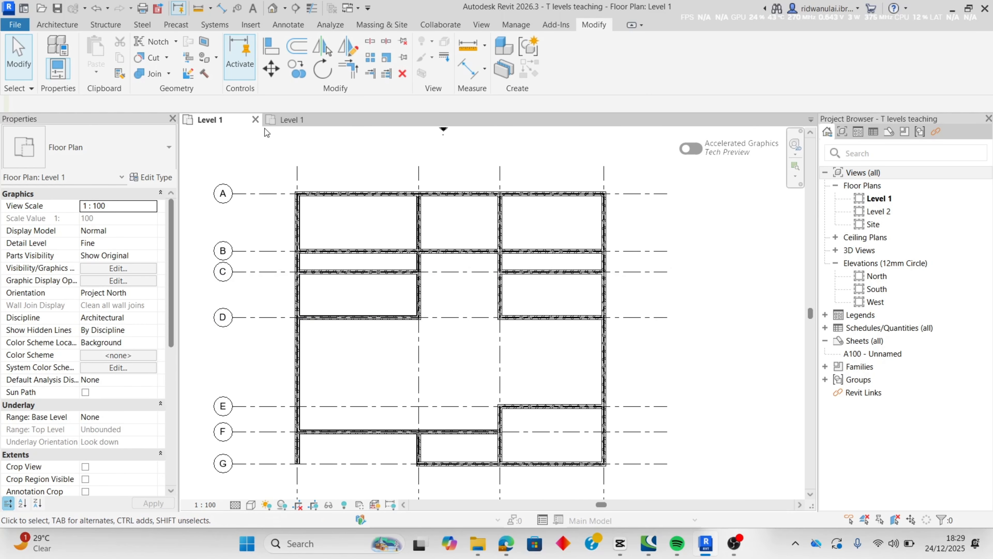
click(275, 125)
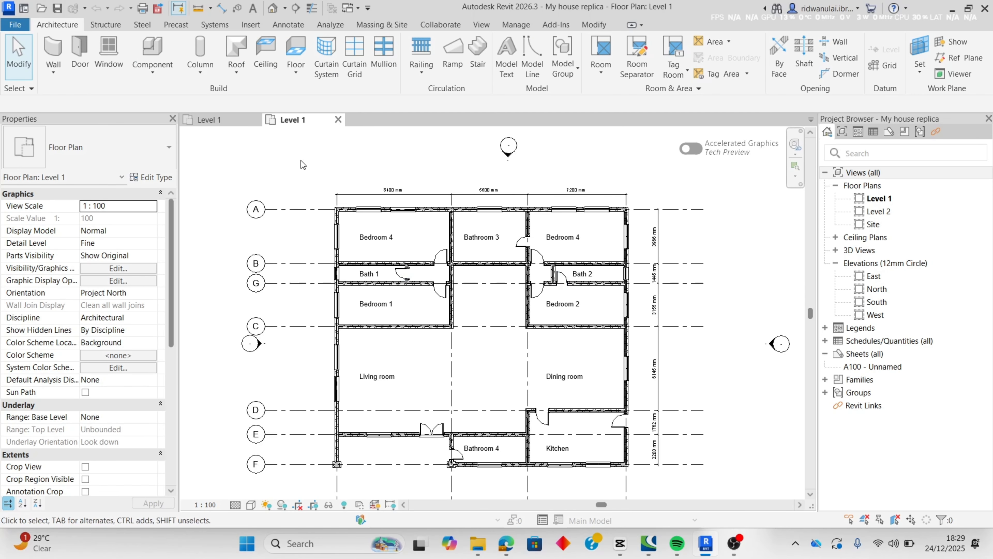
click(226, 123)
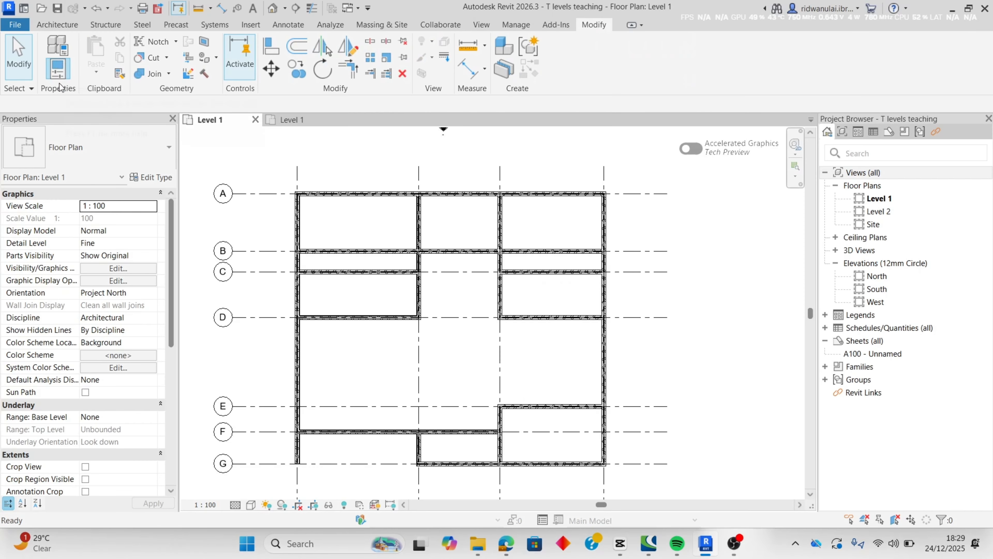
click(50, 25)
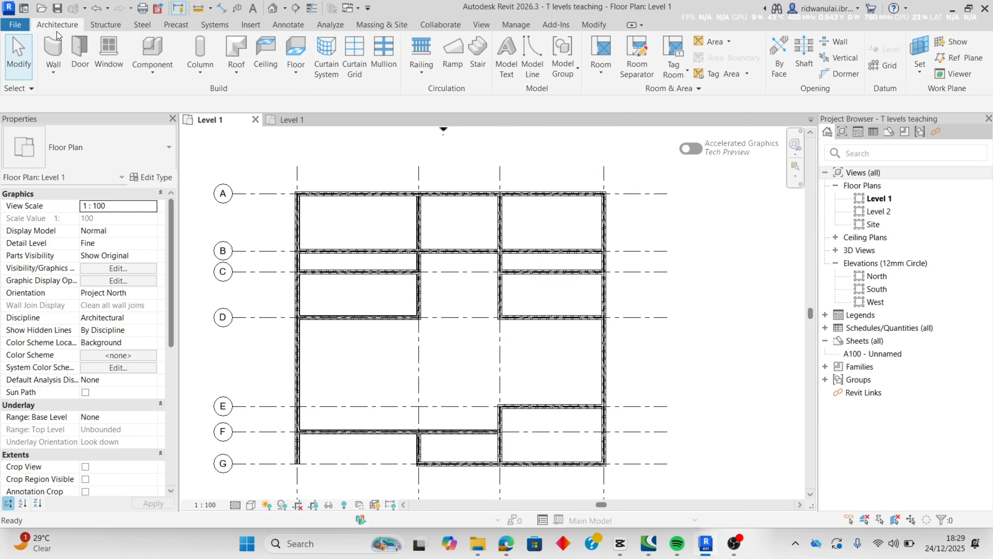
click(52, 67)
click(61, 95)
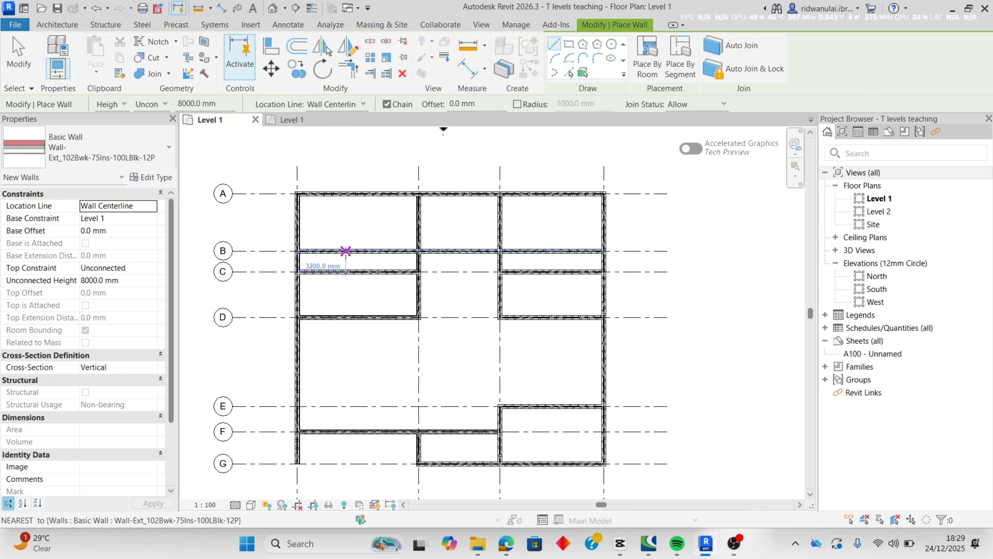
click(363, 251)
click(363, 271)
key(Escape)
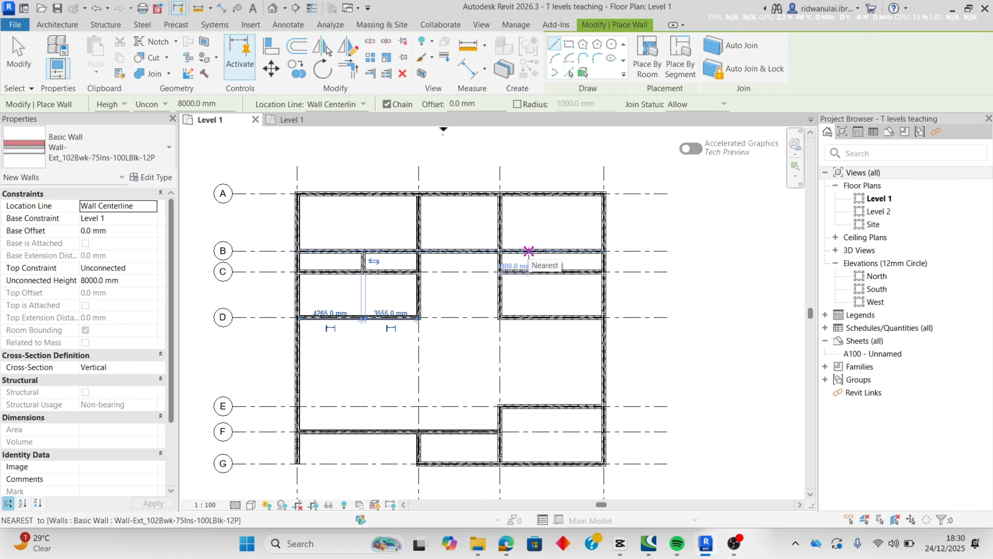
- Draw a partition wall from grid B to grid C between grids 3 and 4, about 1755 mm from the grid 3 wall
click(529, 251)
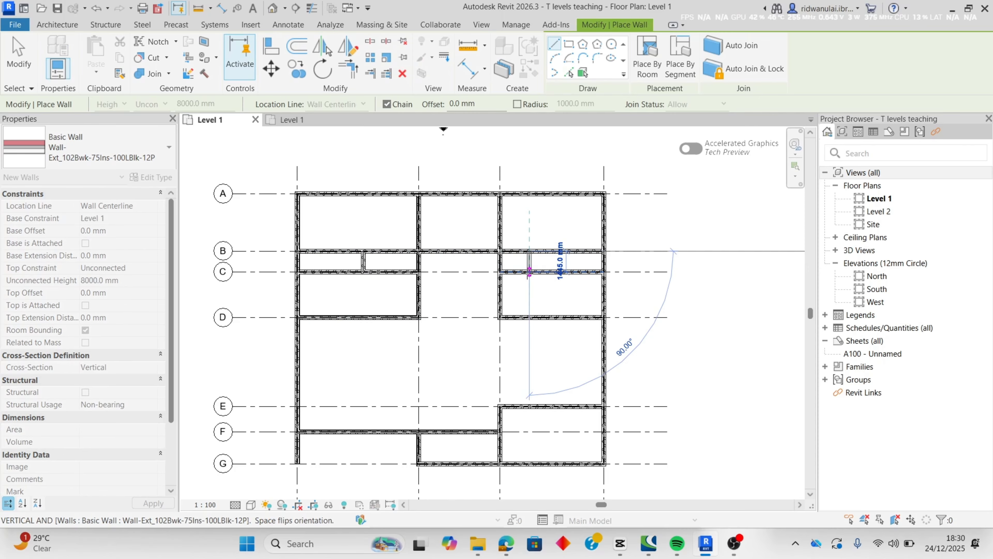
click(529, 317)
key(Escape)
scroll(671, 324, down, 1)
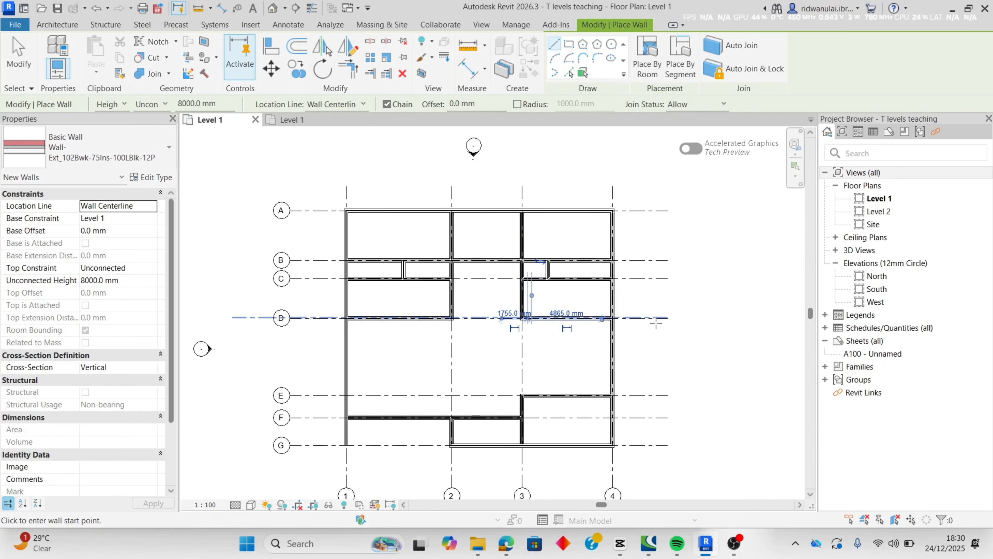
scroll(670, 324, up, 1)
key(Escape)
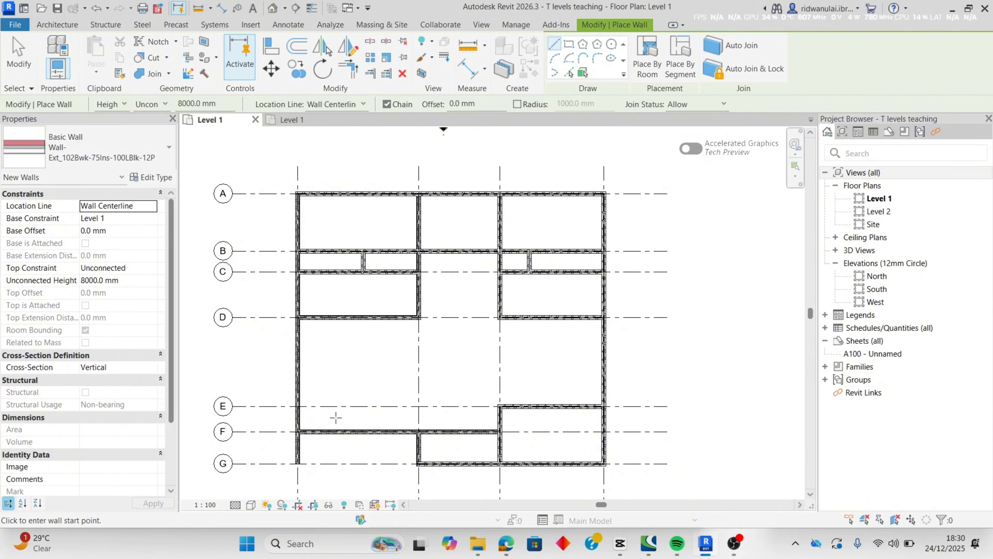
- Save the project and place a Doors_ExtDbl_Flush 1810x2110mm door in the grid F wall, 300 mm from the grid 2 wall
click(50, 28)
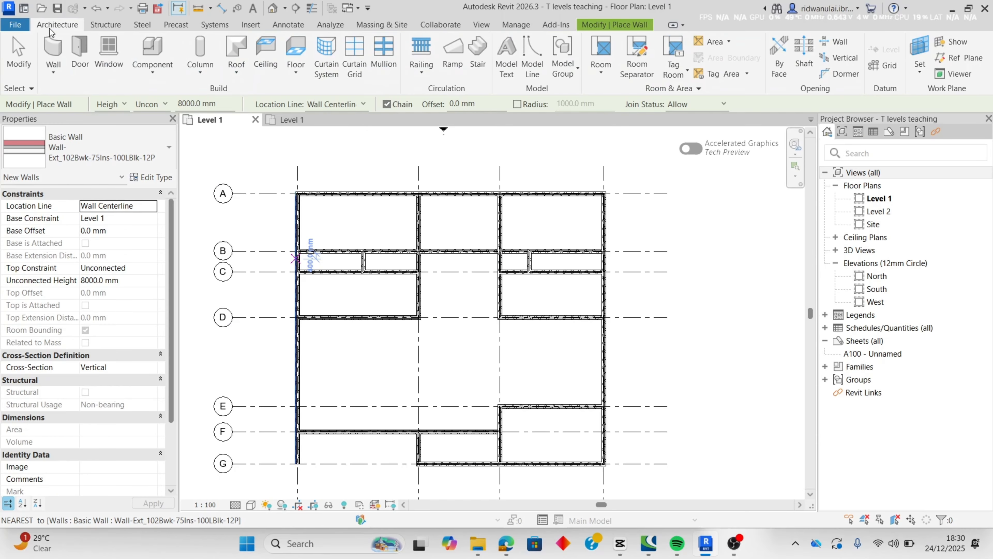
click(78, 57)
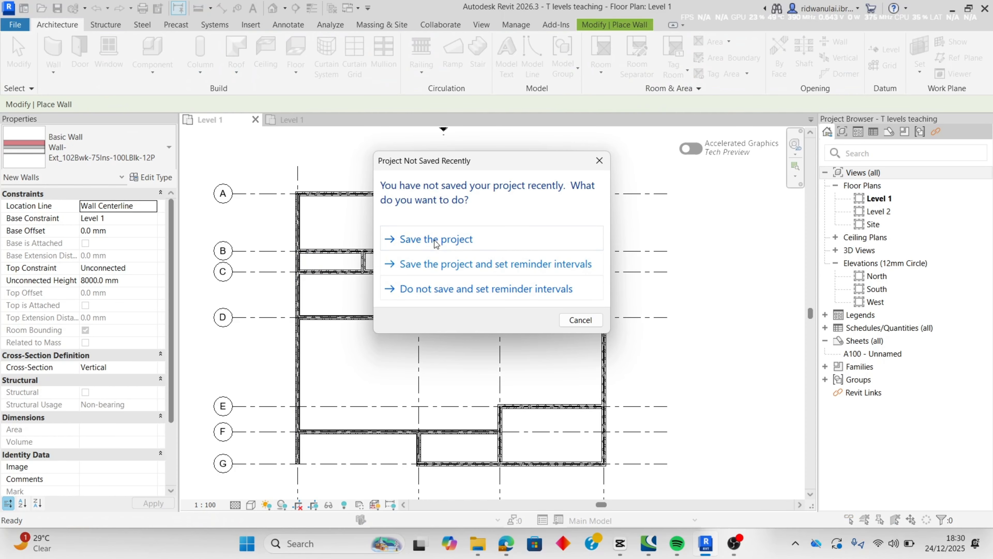
click(434, 240)
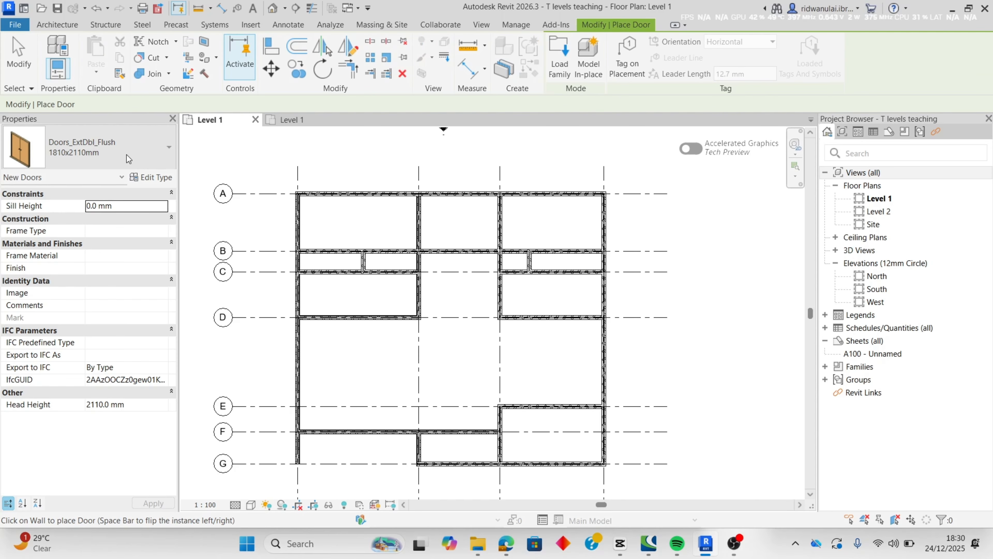
click(163, 157)
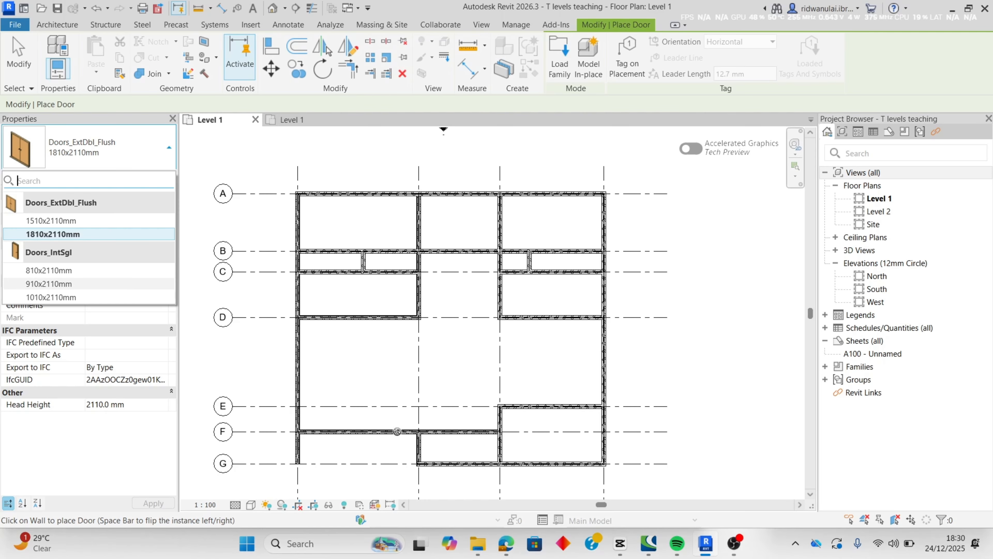
mouse_move(45, 236)
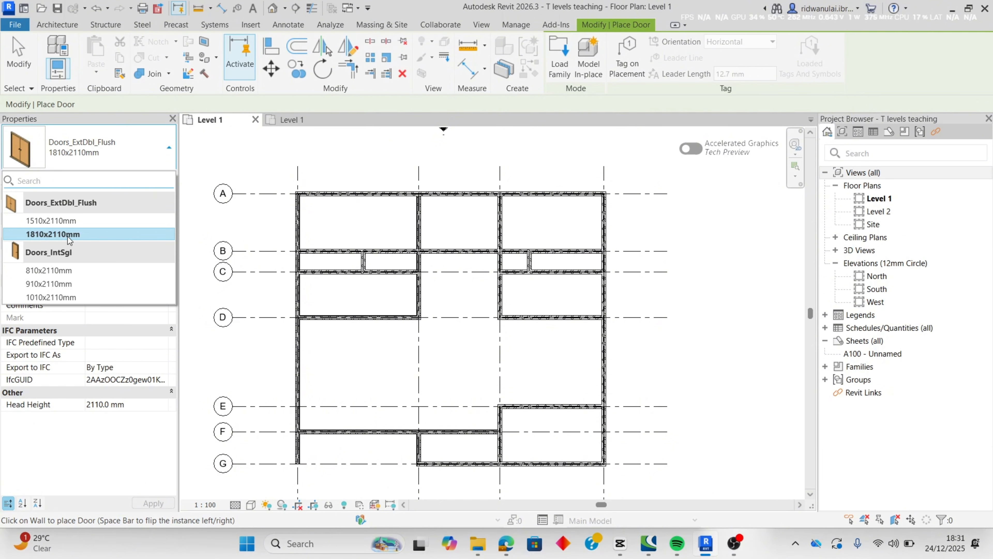
click(67, 236)
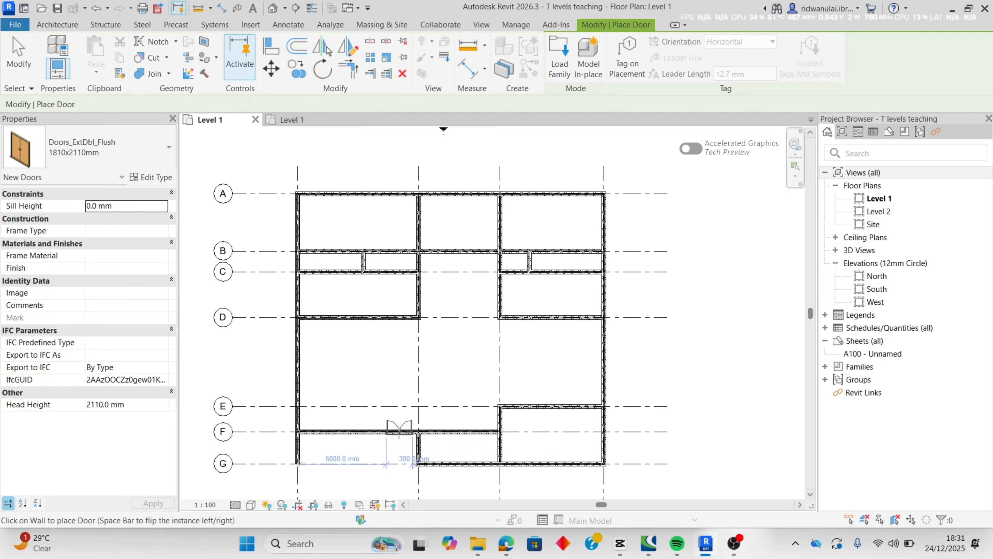
click(399, 432)
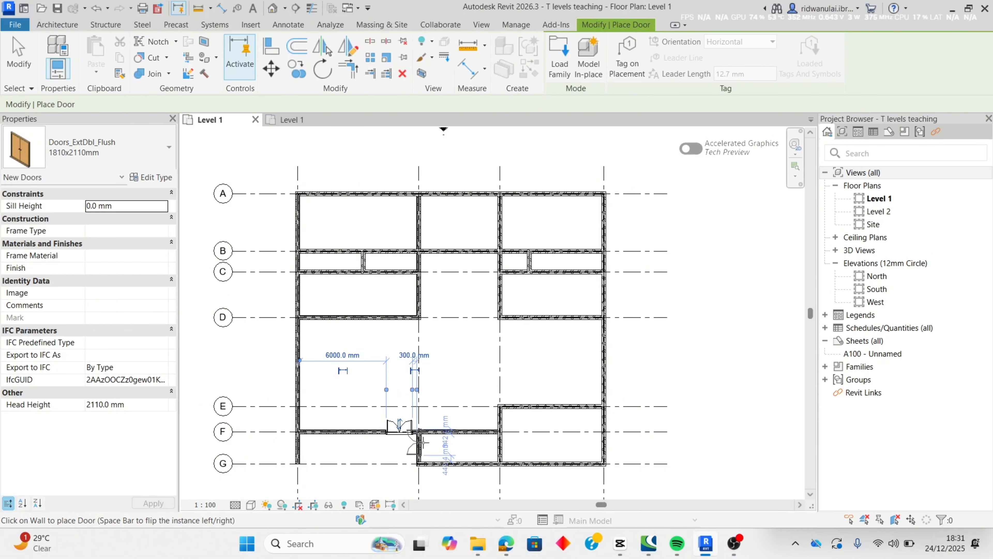
- Place Doors_IntSgl 1010x2110mm doors in the grid C and grid B walls near grid 2, swinging into the rooms below and above
click(139, 152)
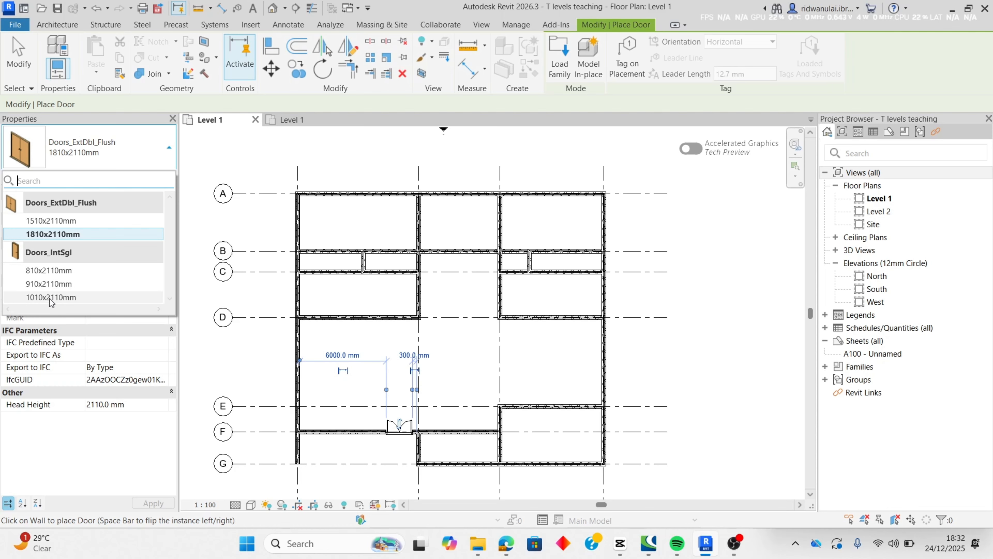
click(75, 299)
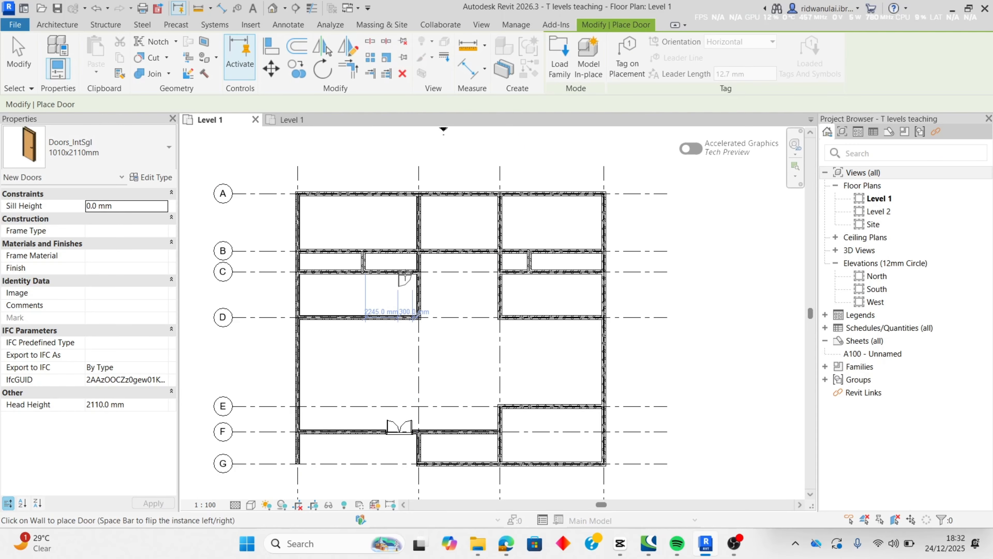
click(406, 274)
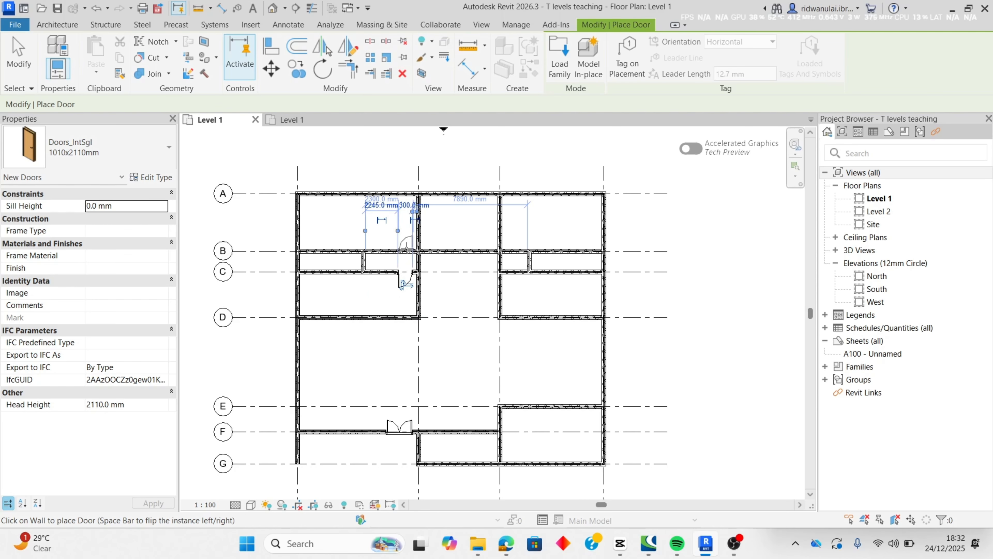
click(406, 247)
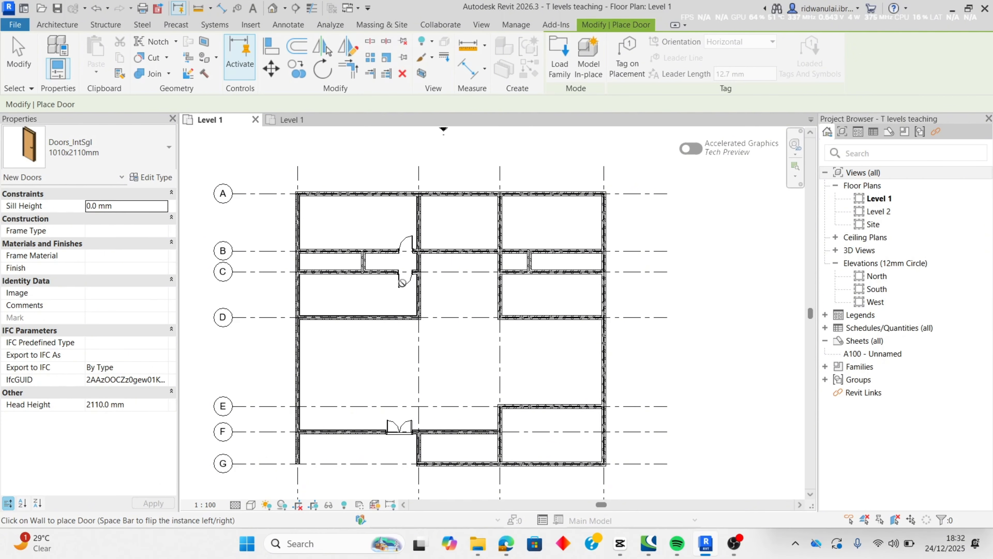
key(Escape)
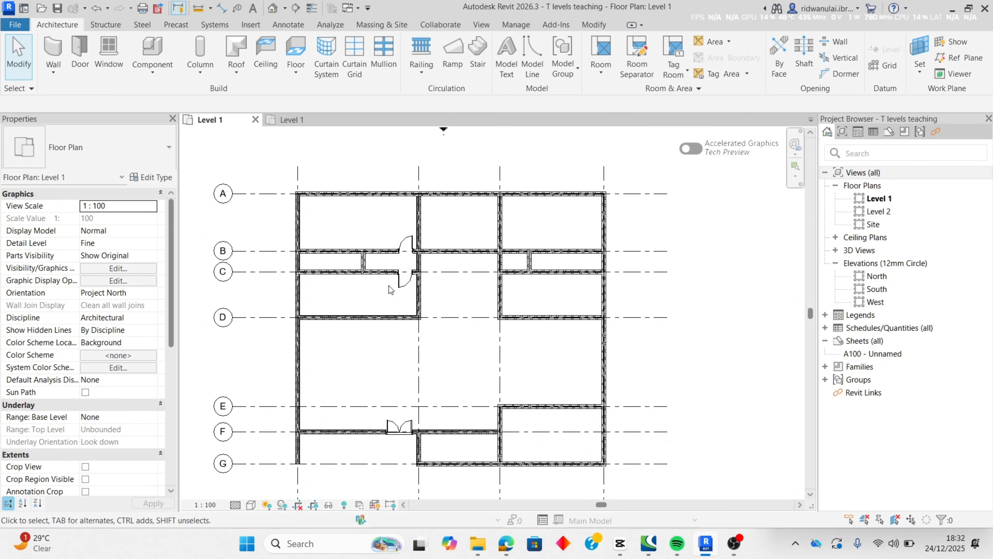
- Flip the hand of the grid C door near grid 2 so it is hinged on the grid 2 side
click(404, 283)
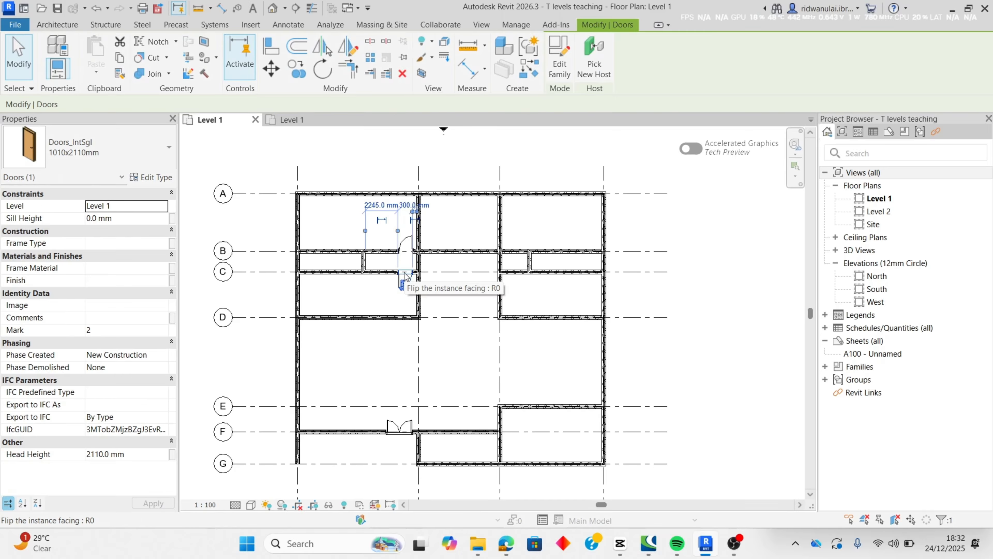
click(405, 275)
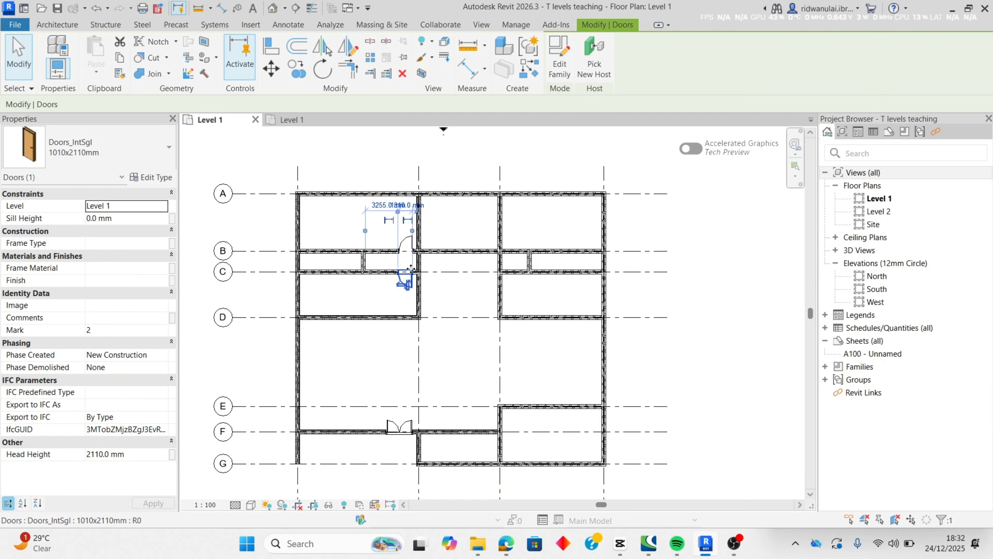
click(396, 290)
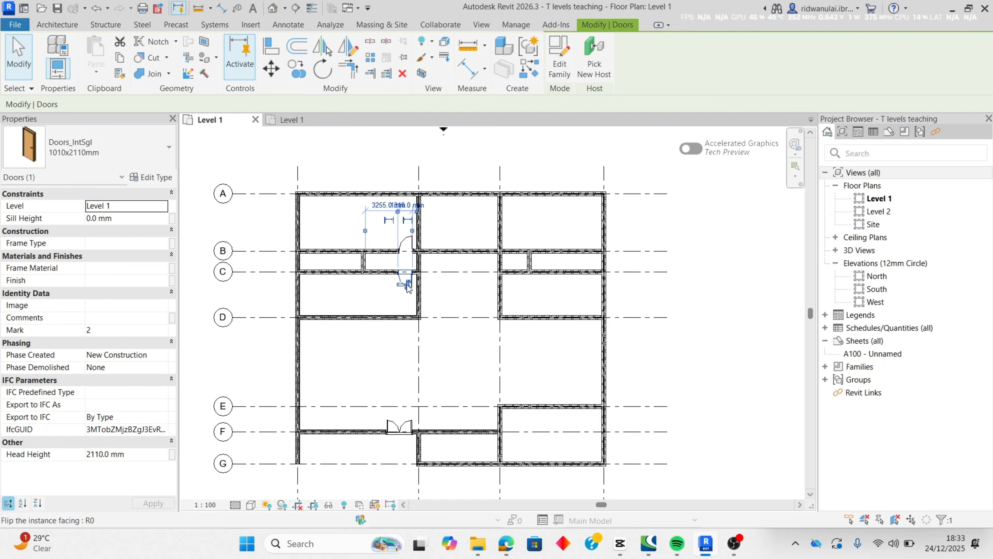
click(368, 297)
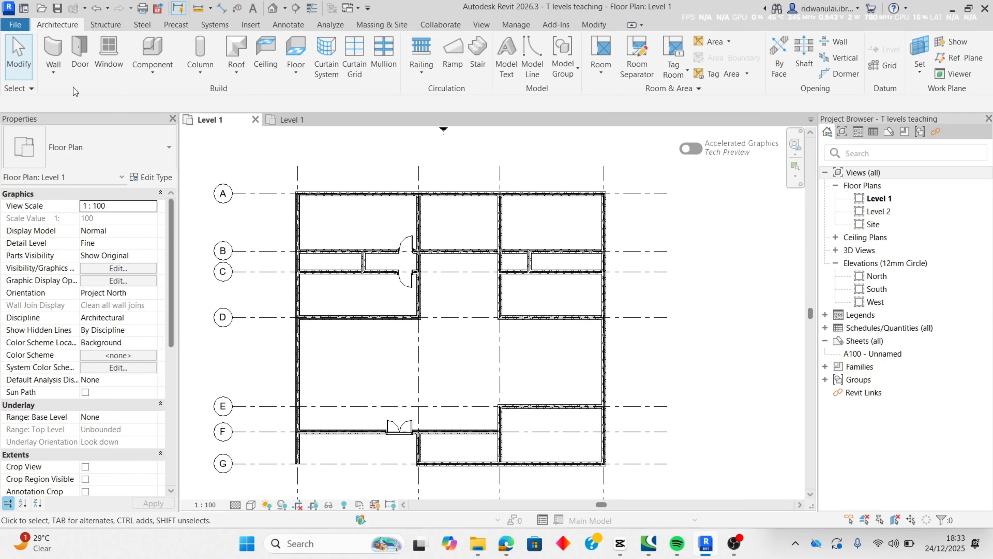
- Place Doors_IntSgl 1010x2110mm doors in the grid B and grid C walls just right of grid 3, swinging into the rooms above and below
click(79, 52)
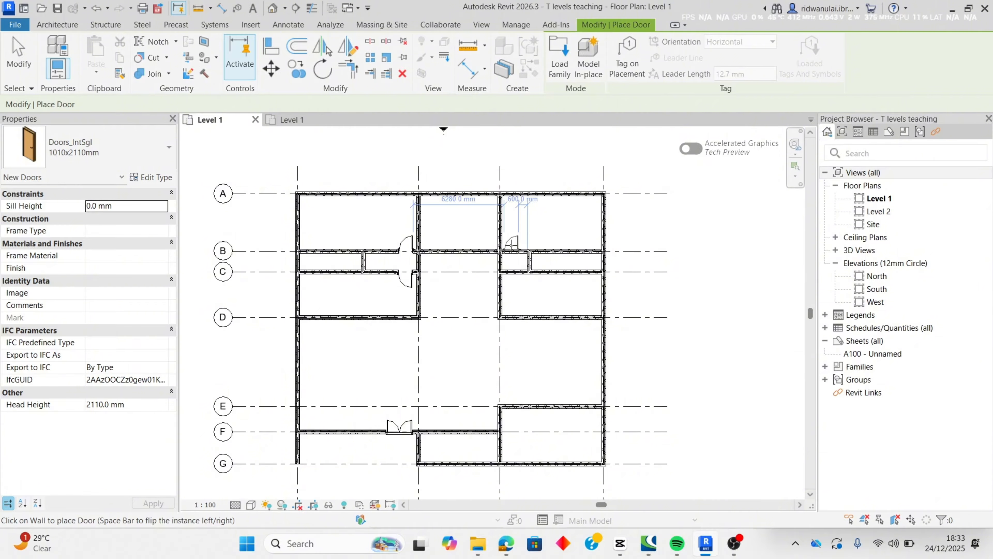
click(511, 245)
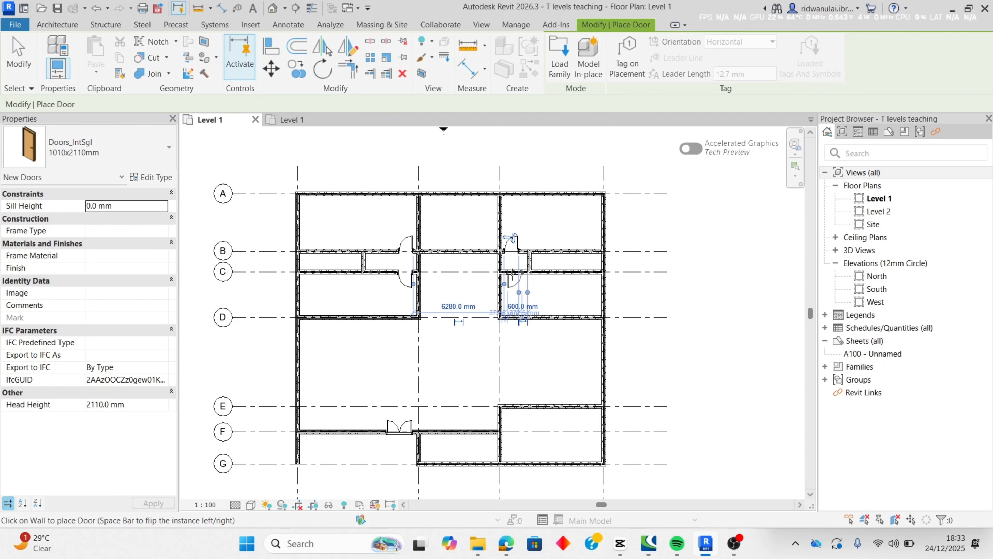
click(512, 272)
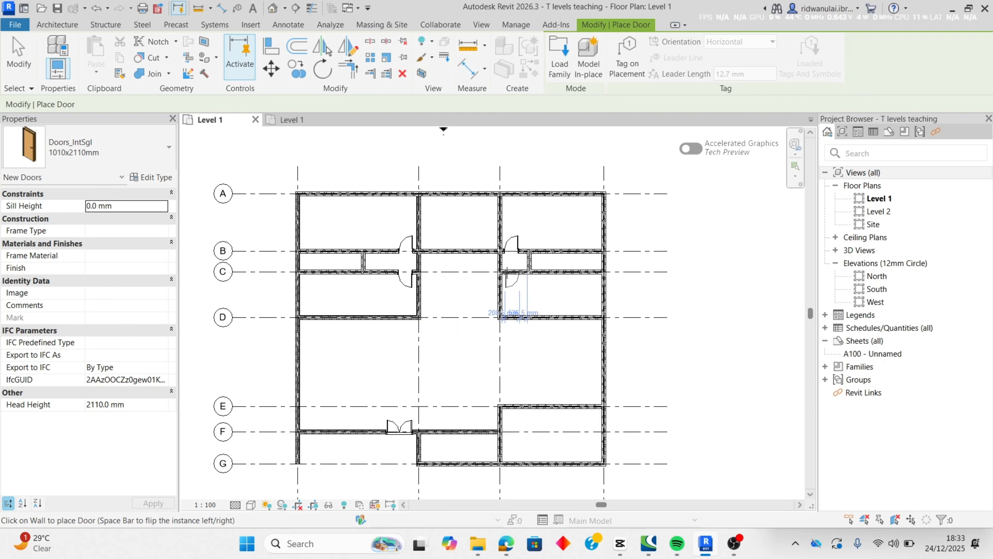
click(509, 273)
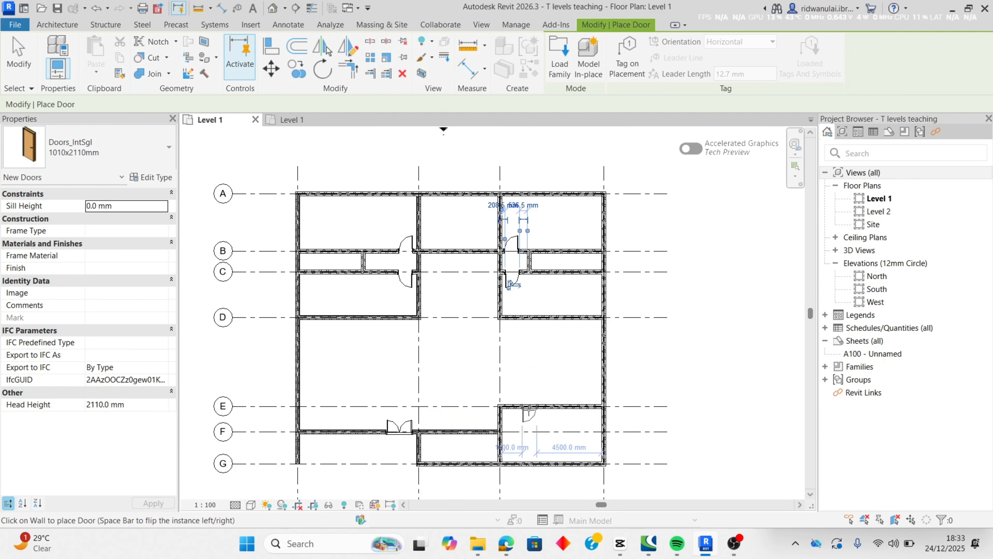
- Place 1010x2110mm doors in the grid E wall near grid 3 and the right exterior wall below grid E, the latter opening outward with its hinge uppermost
click(510, 283)
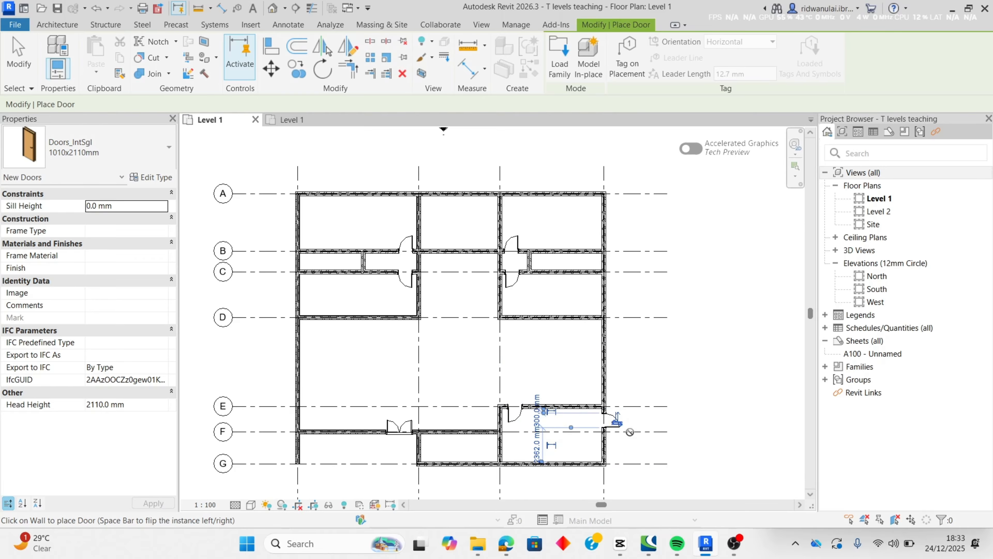
click(617, 417)
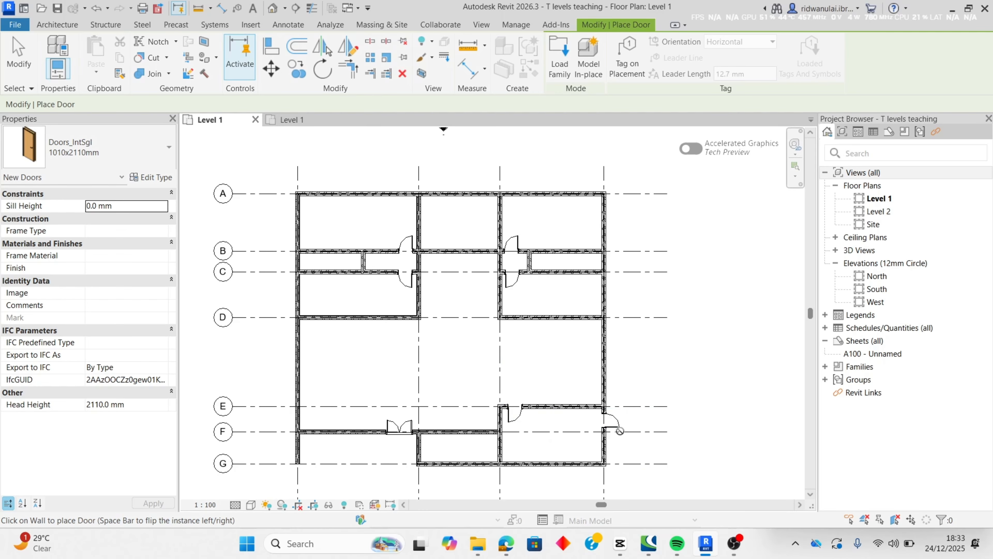
key(Escape)
key(Escape)
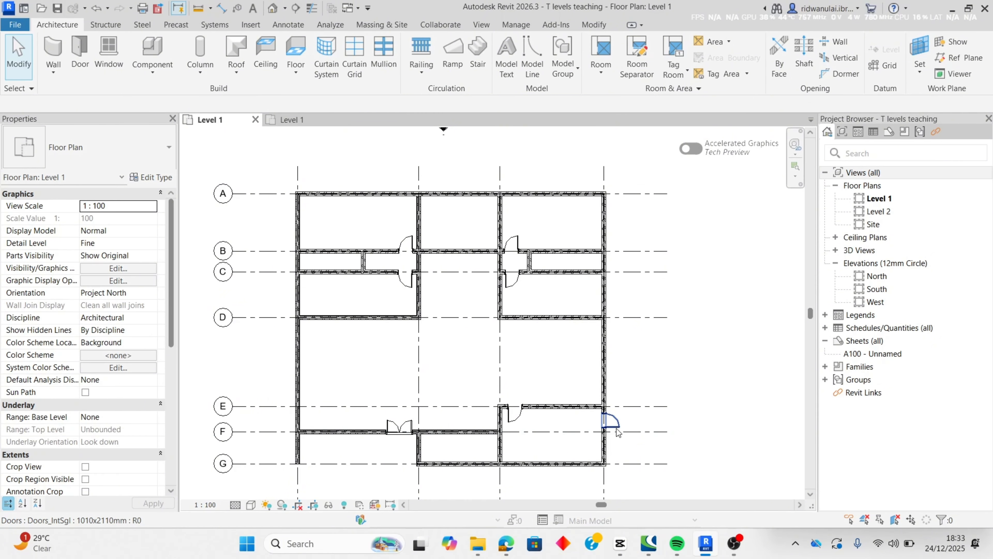
click(616, 423)
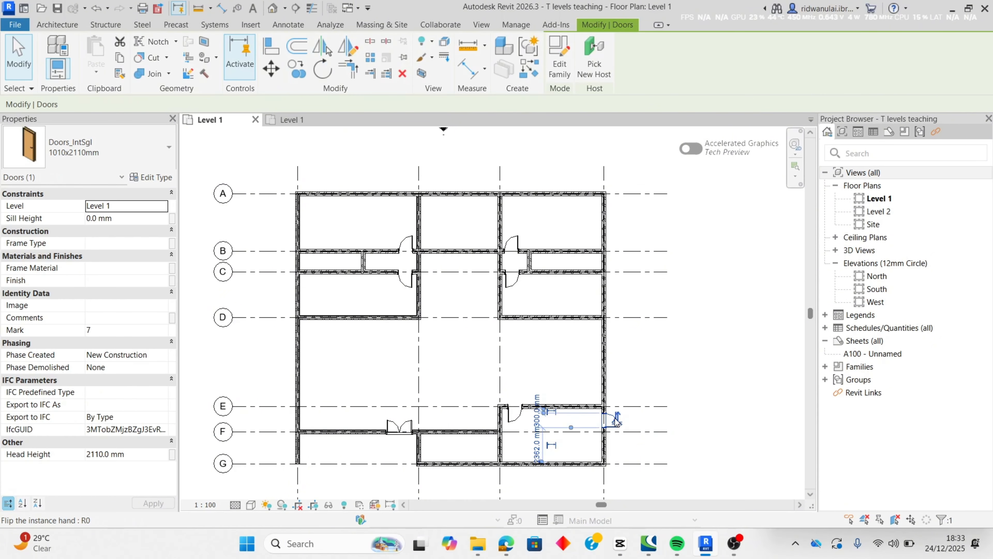
click(643, 421)
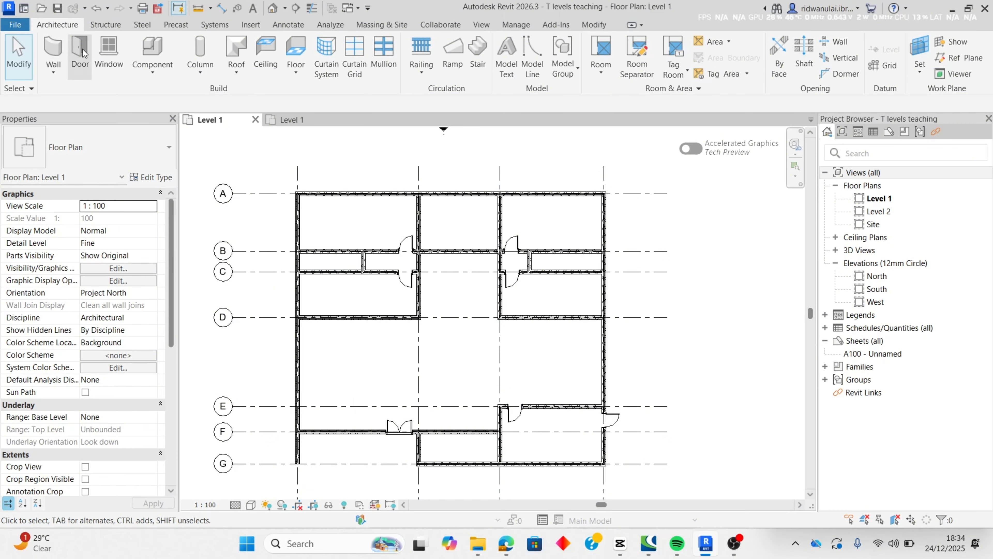
- Place 810x2110mm single doors in the left partition, grid C wall beside the right partition, grid 3 wall near A, and grid 2 wall between F and G
click(80, 59)
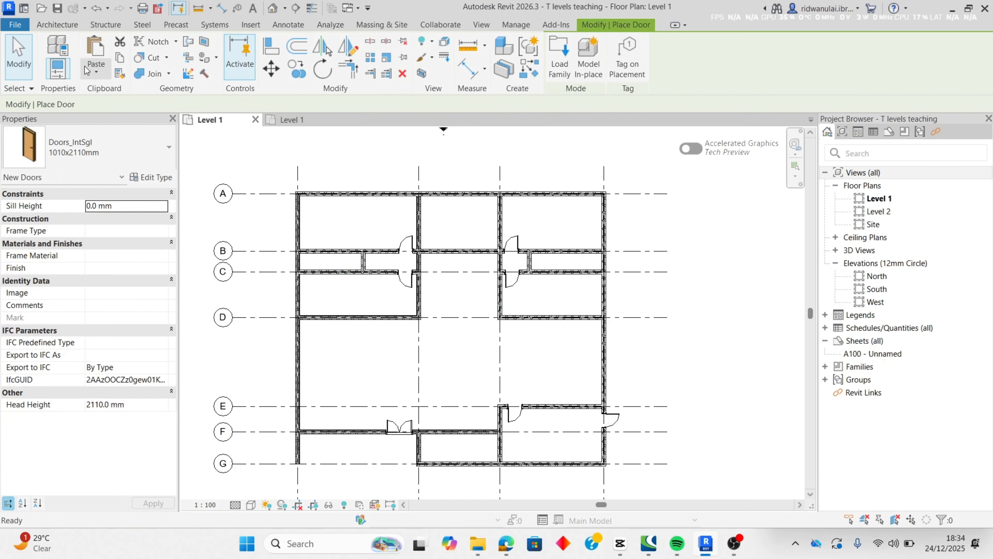
click(102, 153)
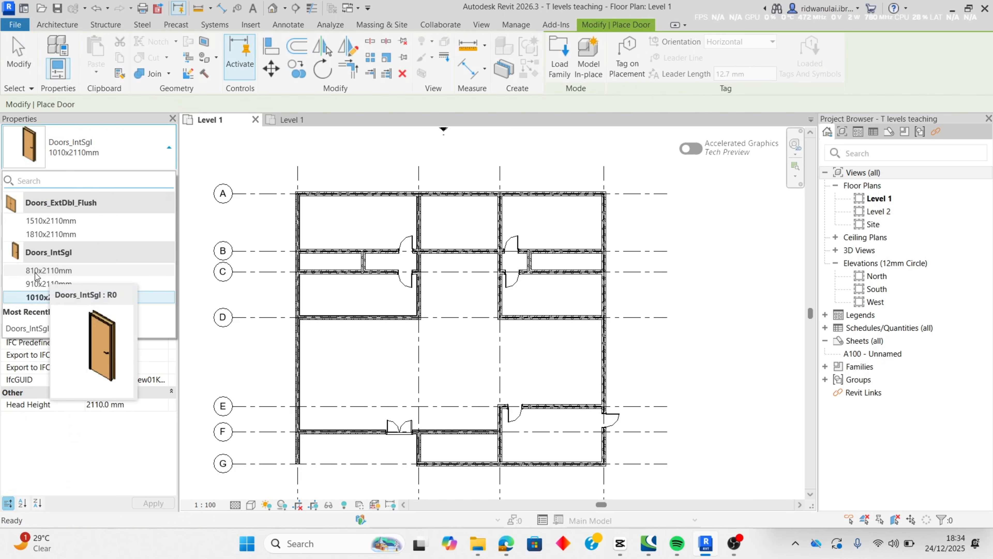
click(51, 272)
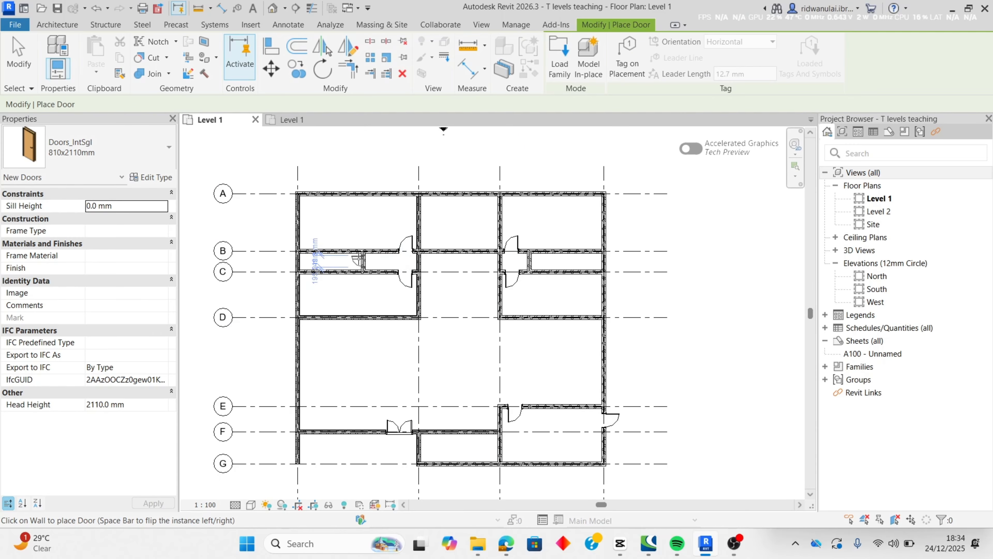
click(359, 259)
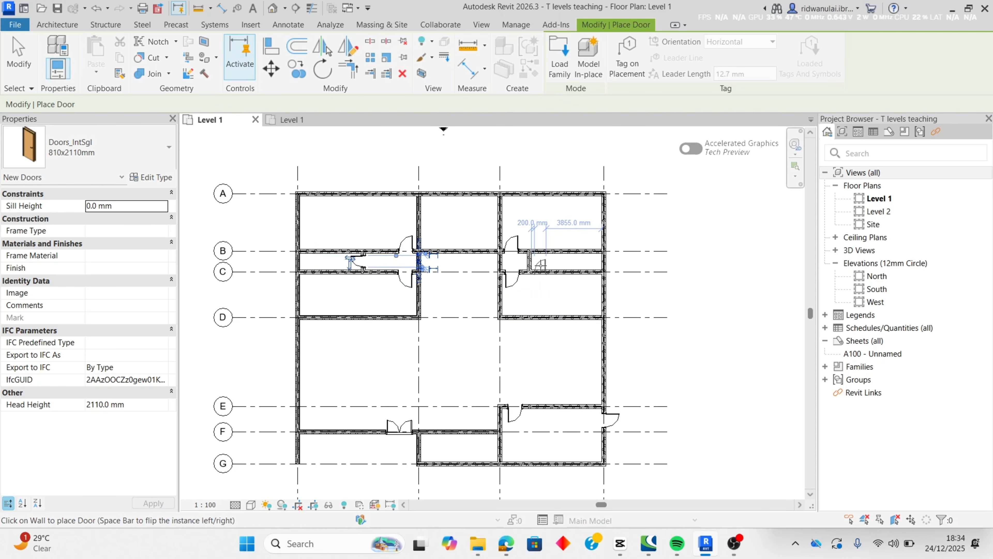
click(539, 263)
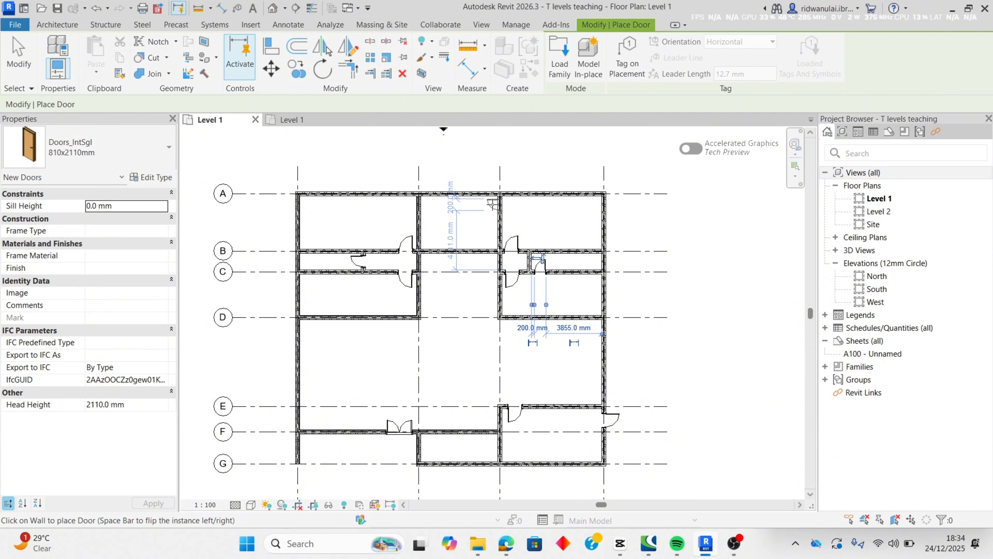
click(492, 204)
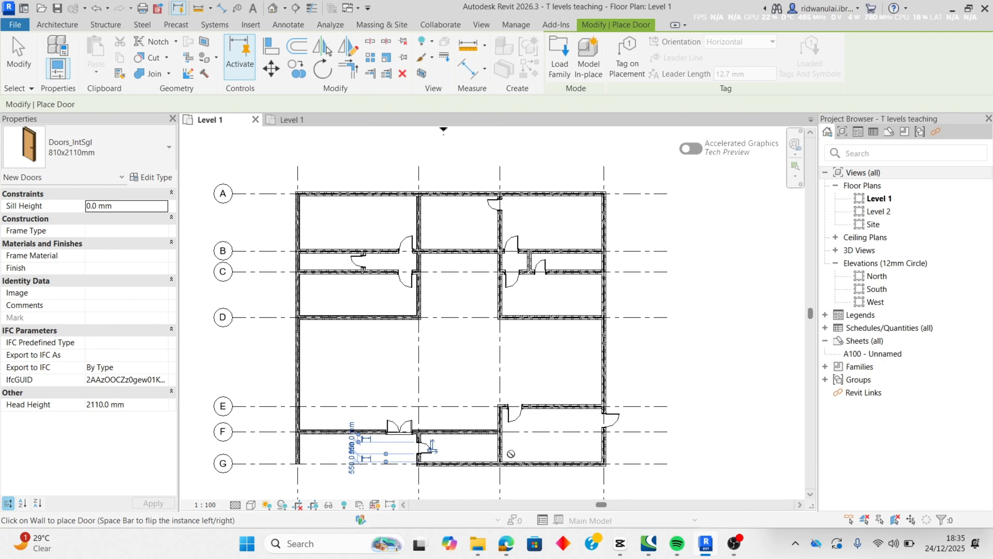
key(w)
key(a)
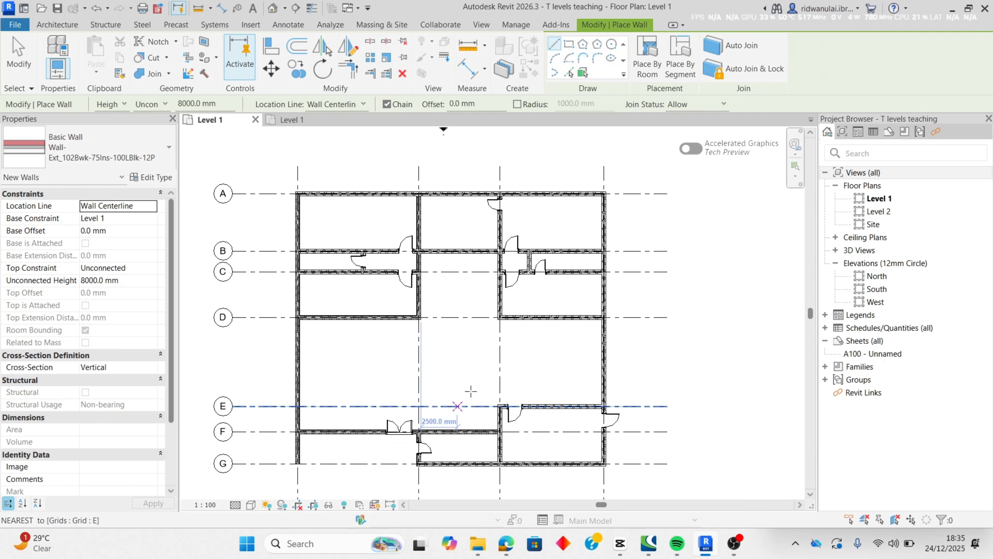
key(Escape)
key(Escape)
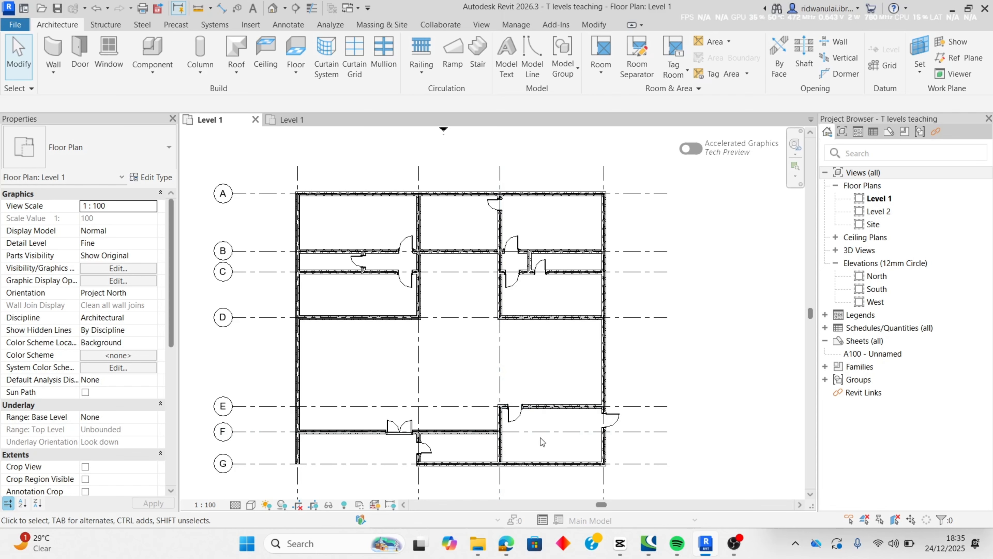
- Try flipping the grid E door to open above the wall, and flip it back to open below
click(519, 418)
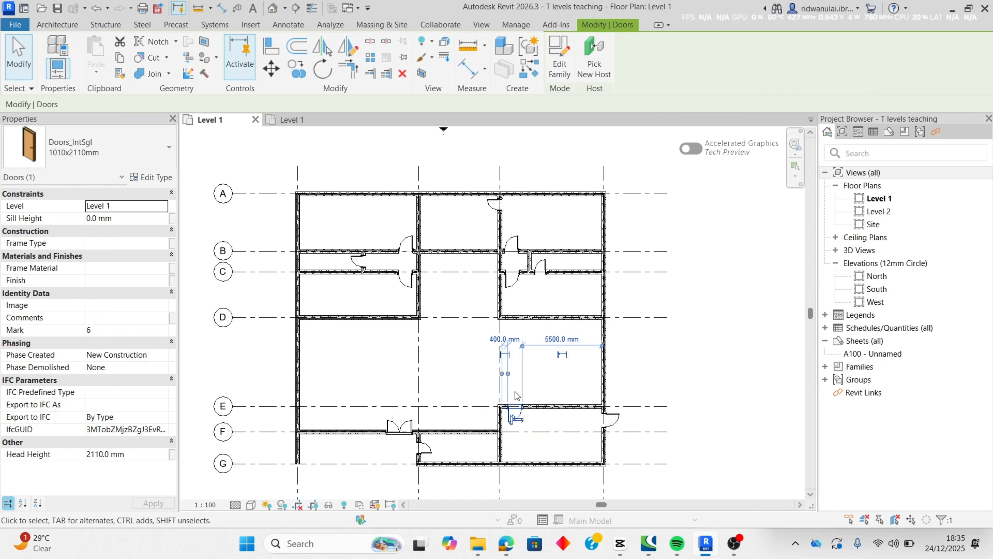
click(514, 421)
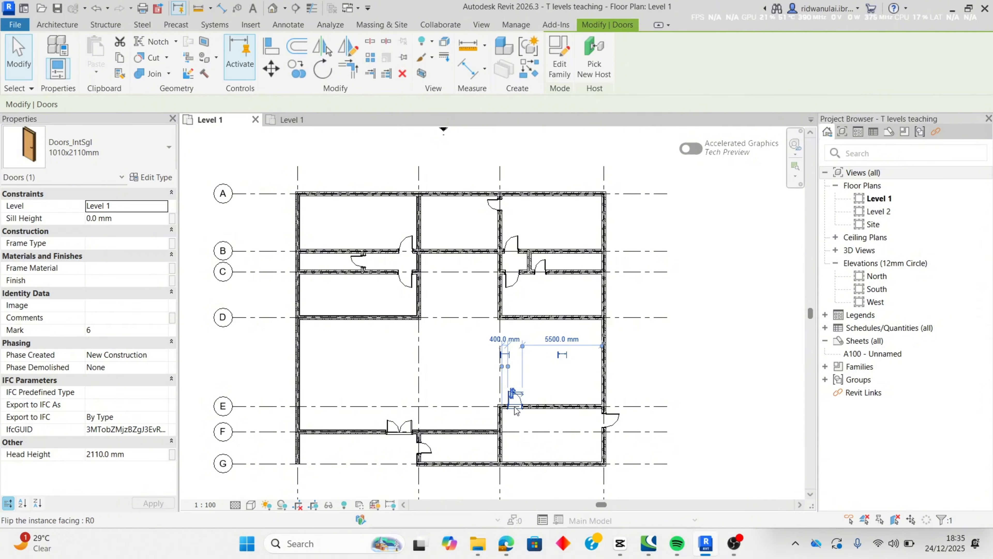
click(513, 394)
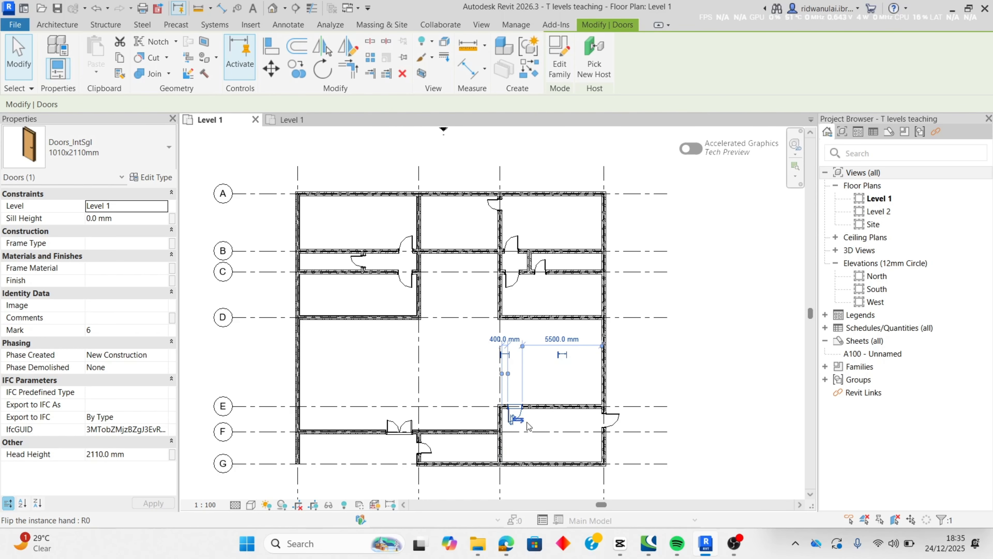
click(555, 427)
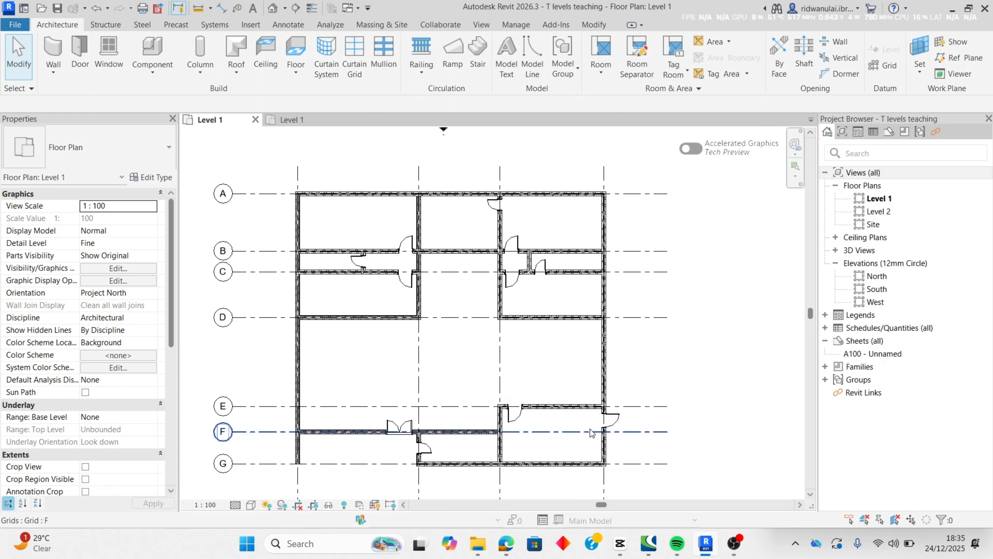
click(427, 449)
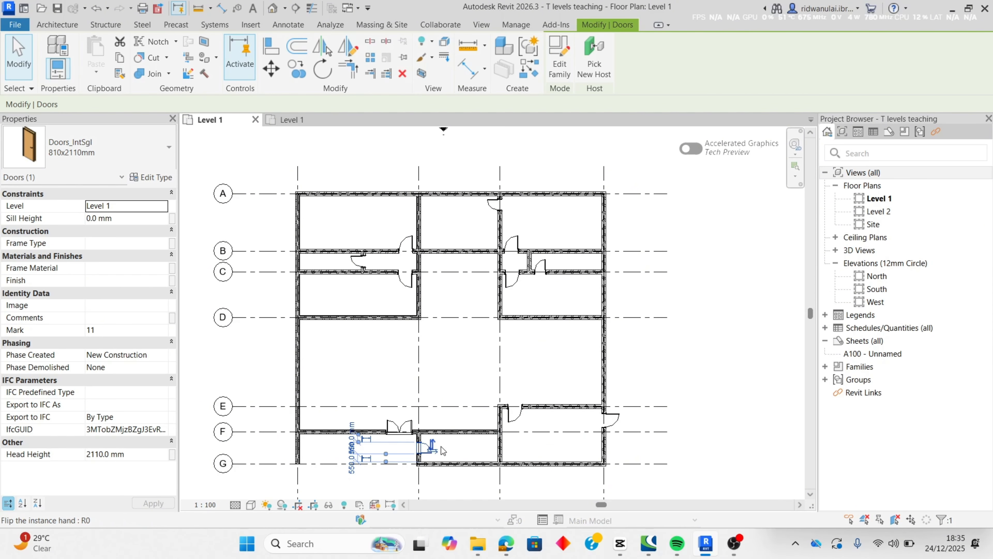
click(487, 440)
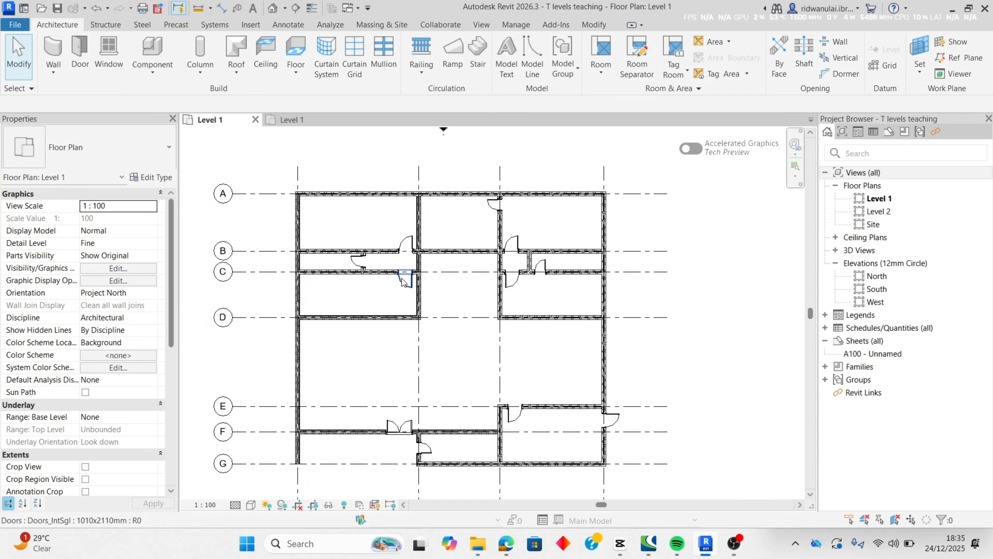
- Start placing a window and review the sizes available in the Windows_Sgl_Plain family
click(113, 59)
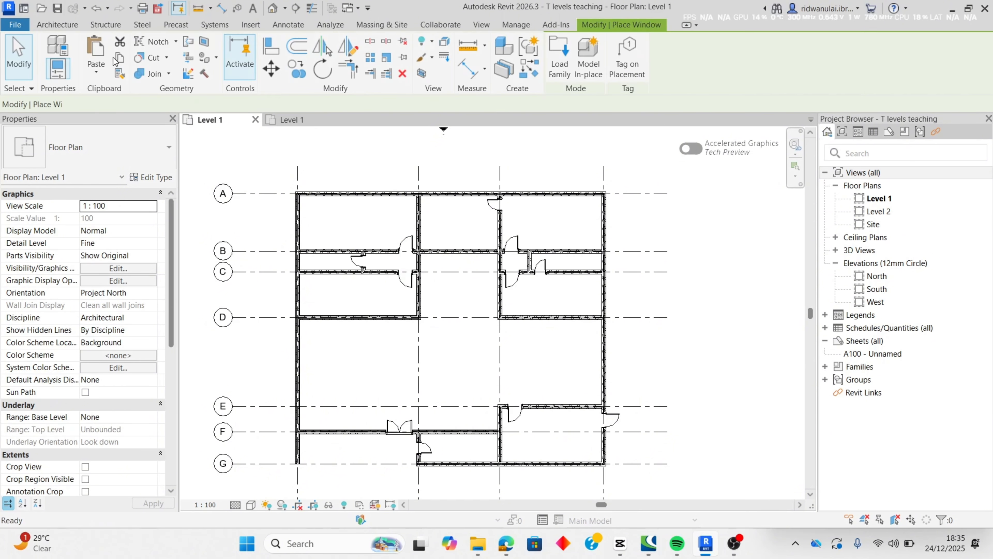
click(155, 154)
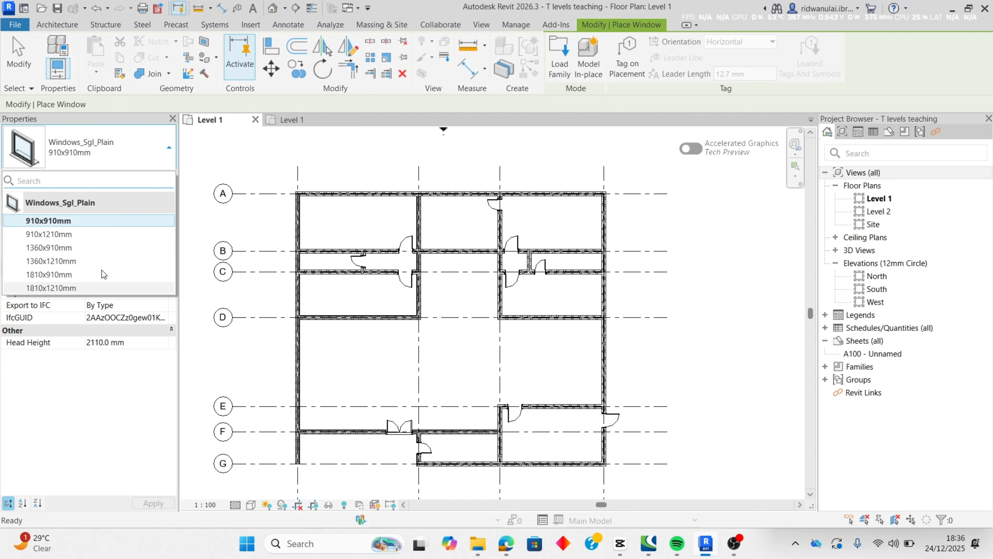
click(108, 137)
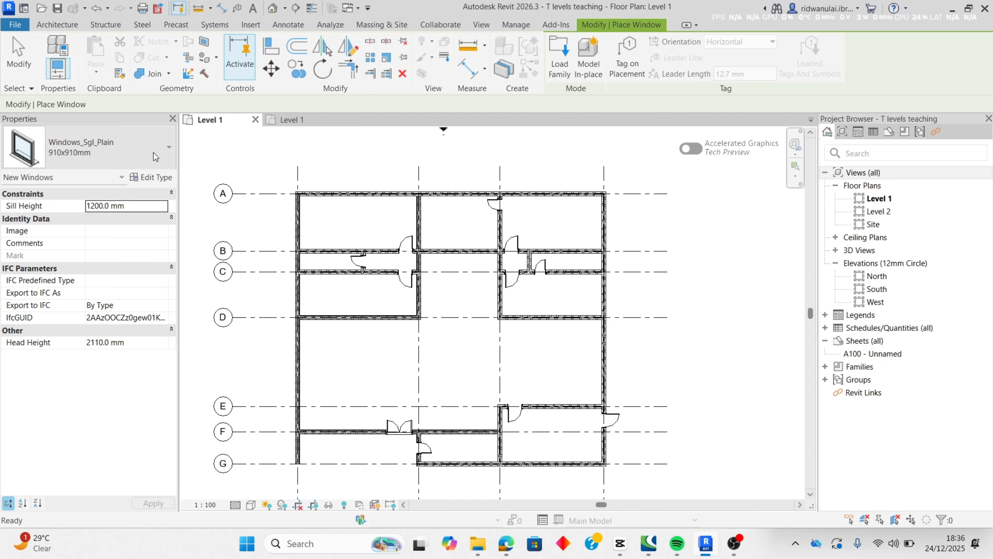
click(163, 156)
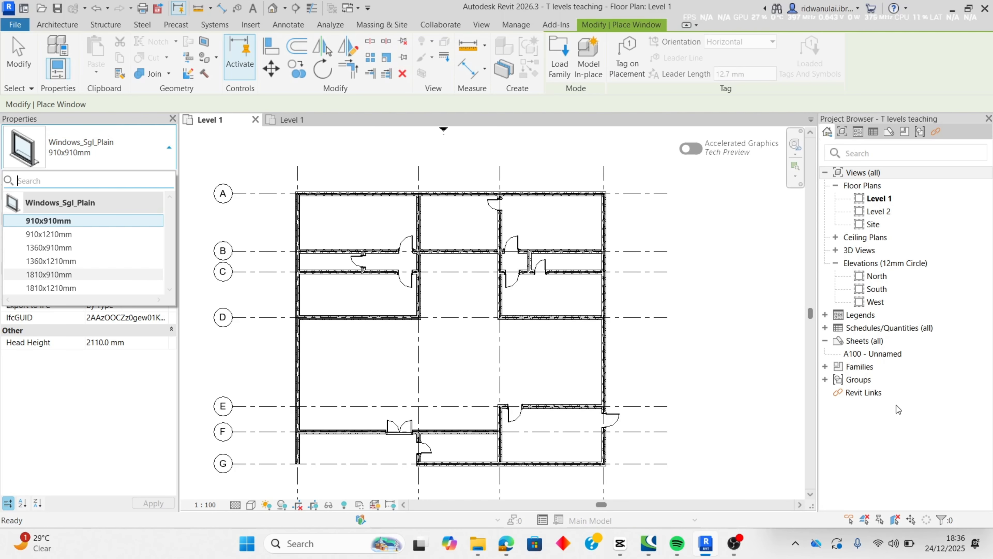
- Expand the Windows category under the project's Families to check which window families are loaded
click(826, 368)
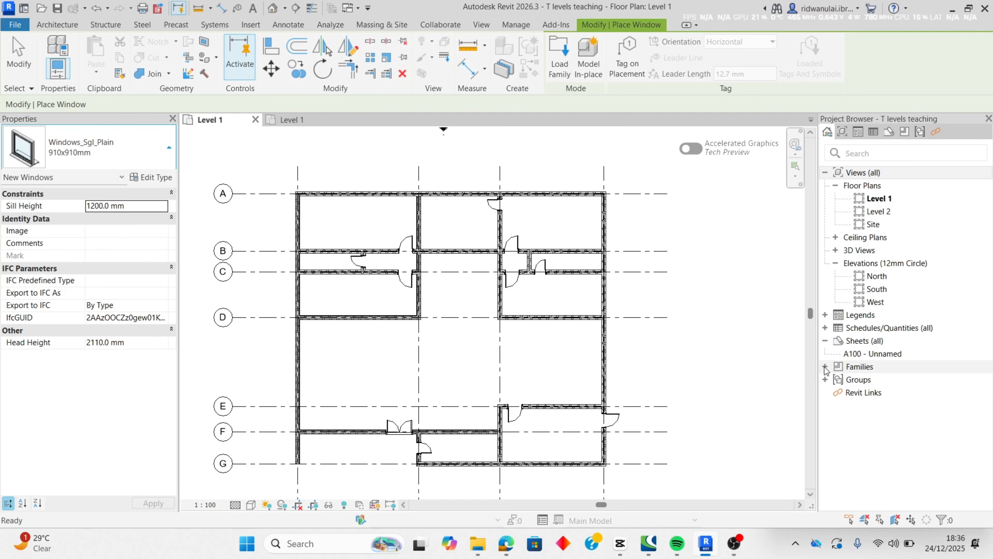
scroll(860, 462, down, 8)
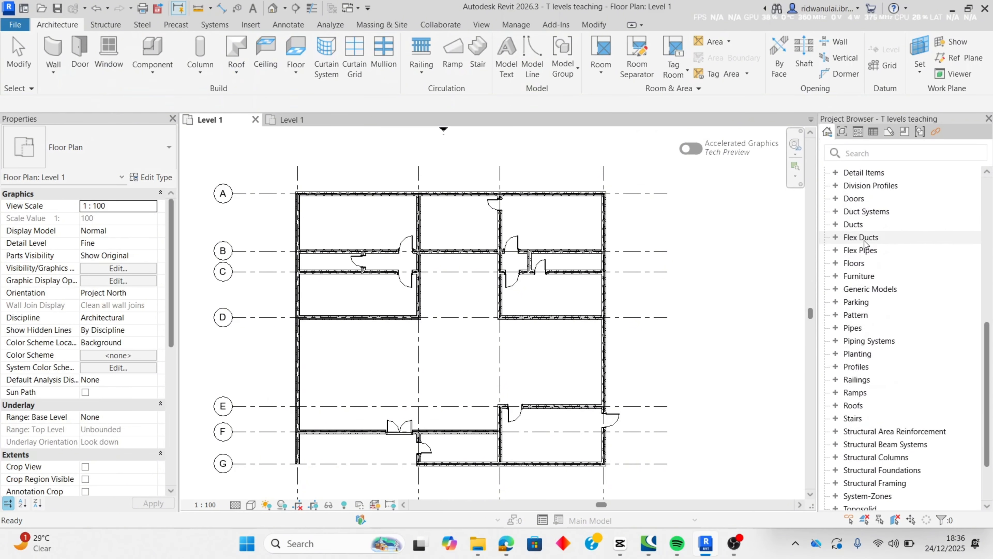
scroll(859, 461, down, 3)
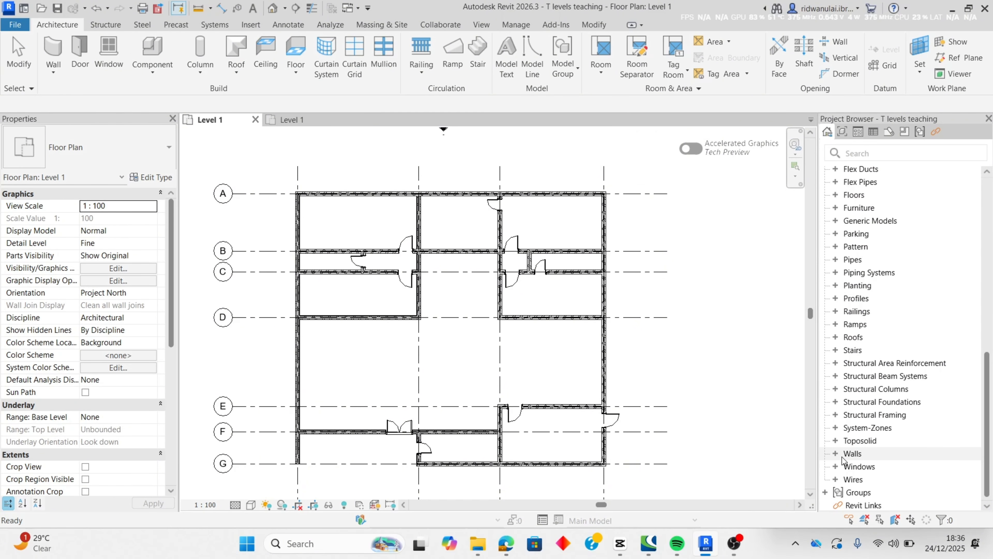
double_click(846, 464)
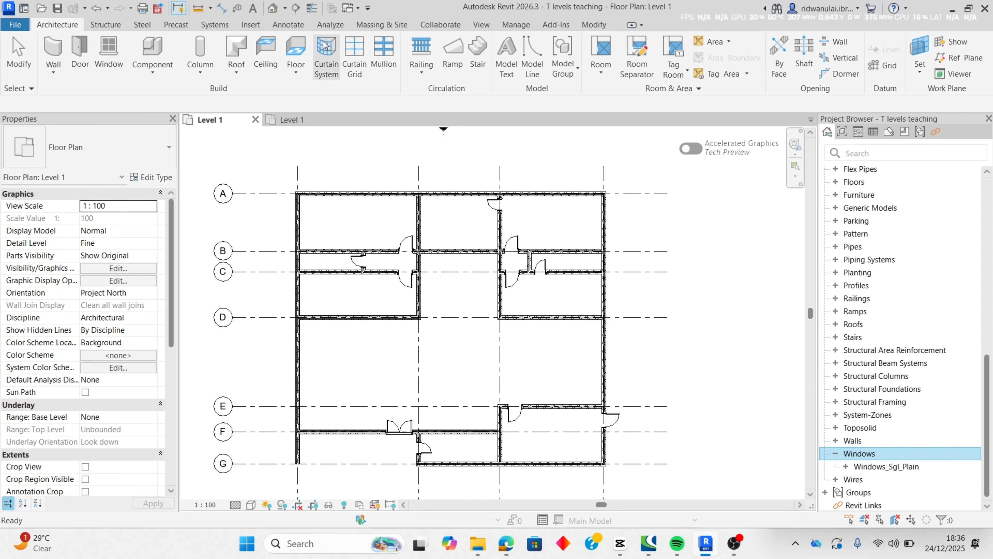
- Search the Autodesk cloud family library for "window"
click(249, 24)
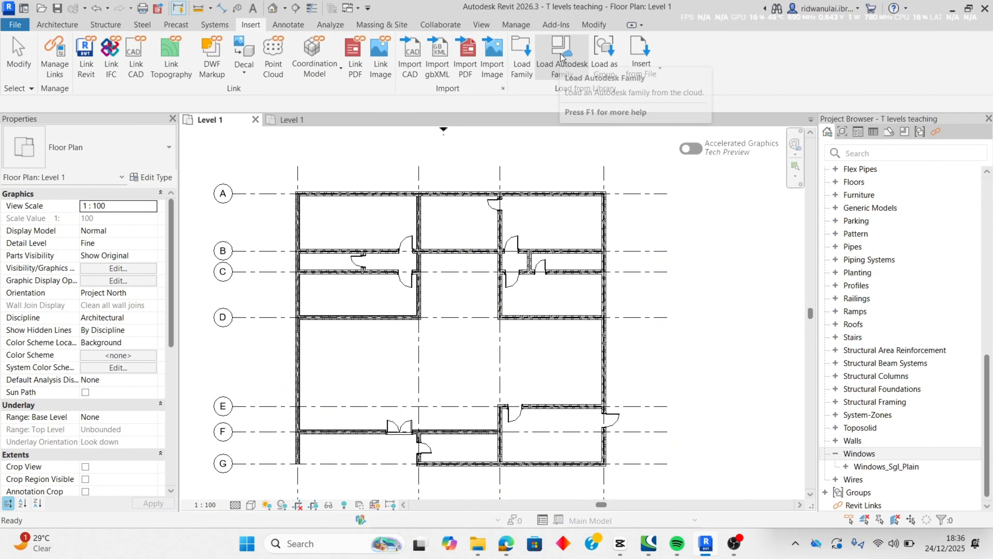
click(564, 69)
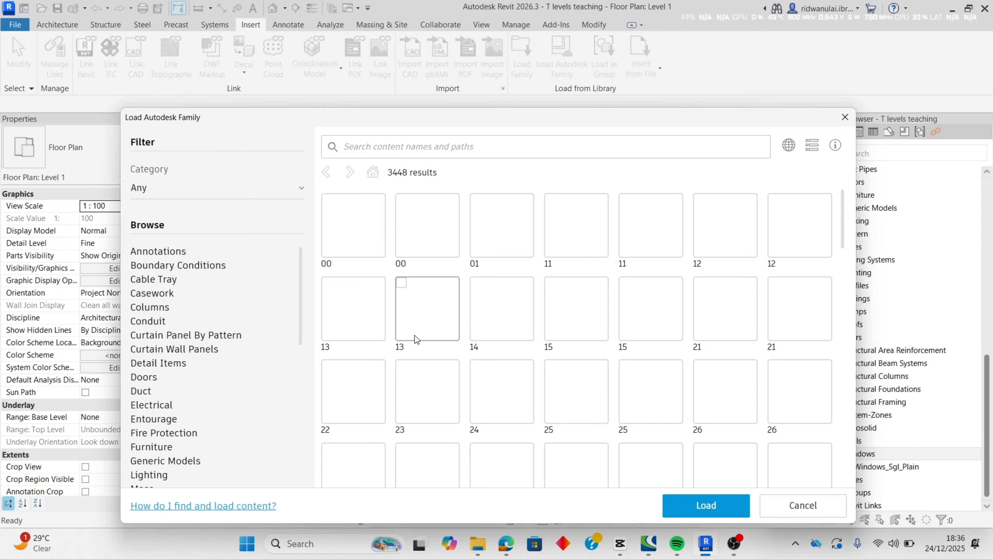
click(433, 150)
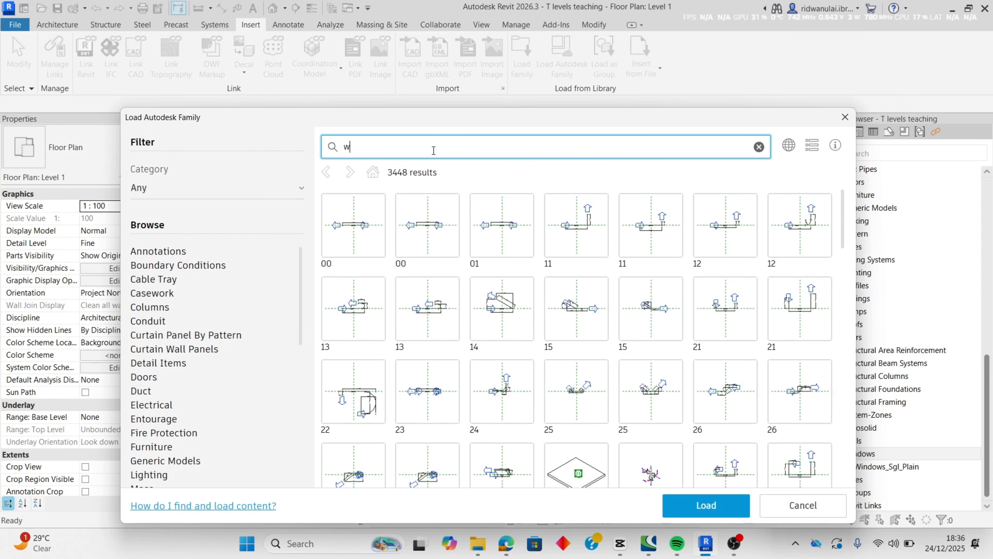
text(window)
key(Return)
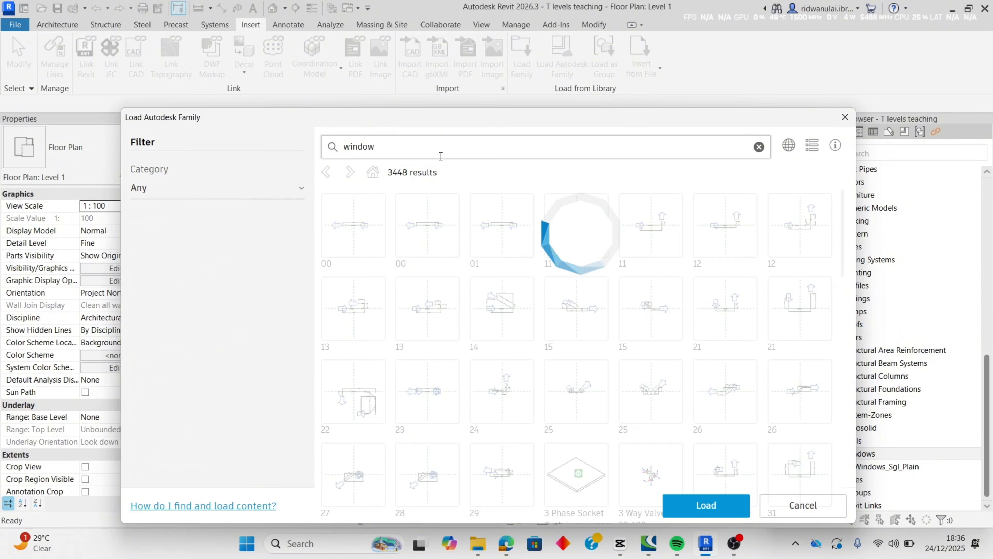
- Select the Windows_Dbl_Variable_Casement, Windows_Dbl_Swept_Head and Windows_Dbl_All_Bars families for loading
scroll(512, 313, down, 15)
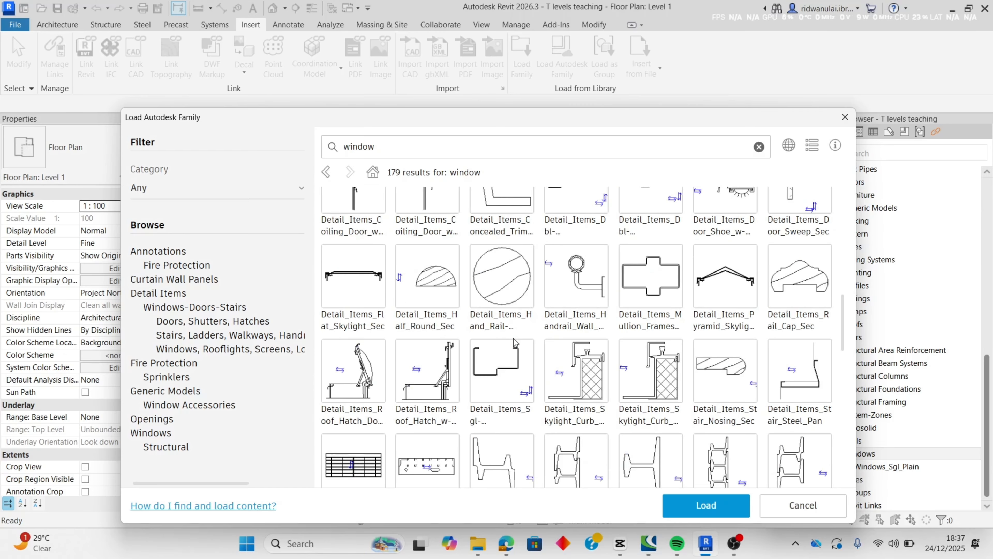
scroll(516, 337, down, 3)
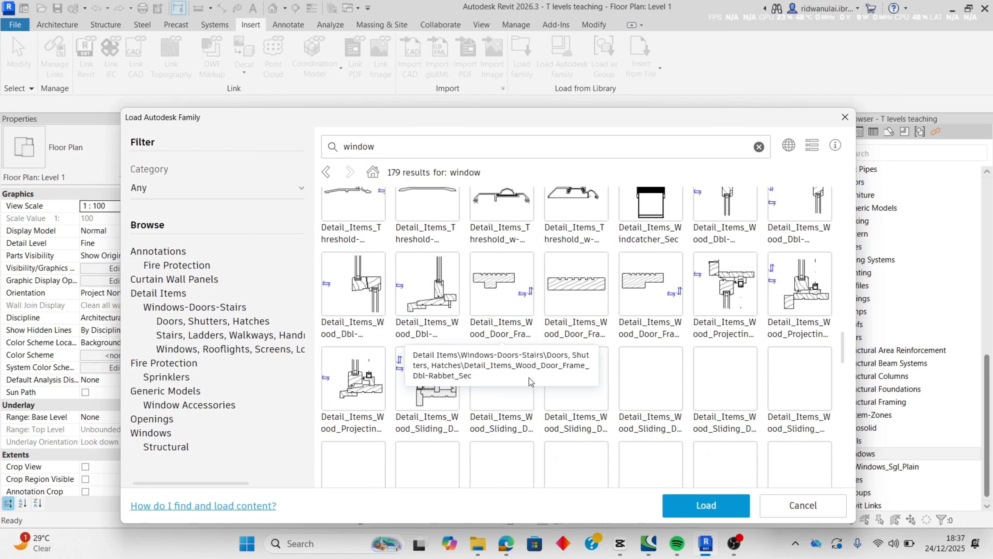
scroll(597, 386, down, 8)
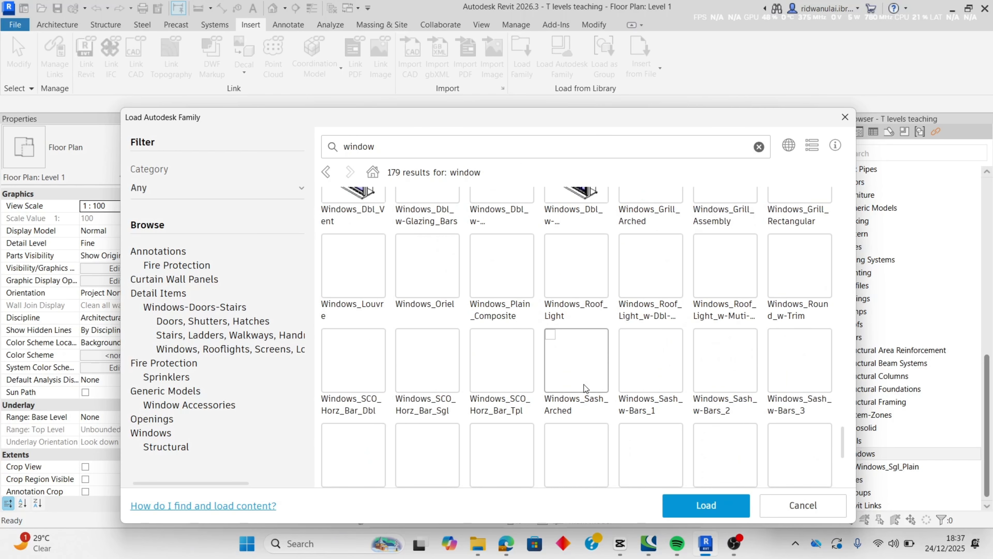
scroll(579, 274, up, 3)
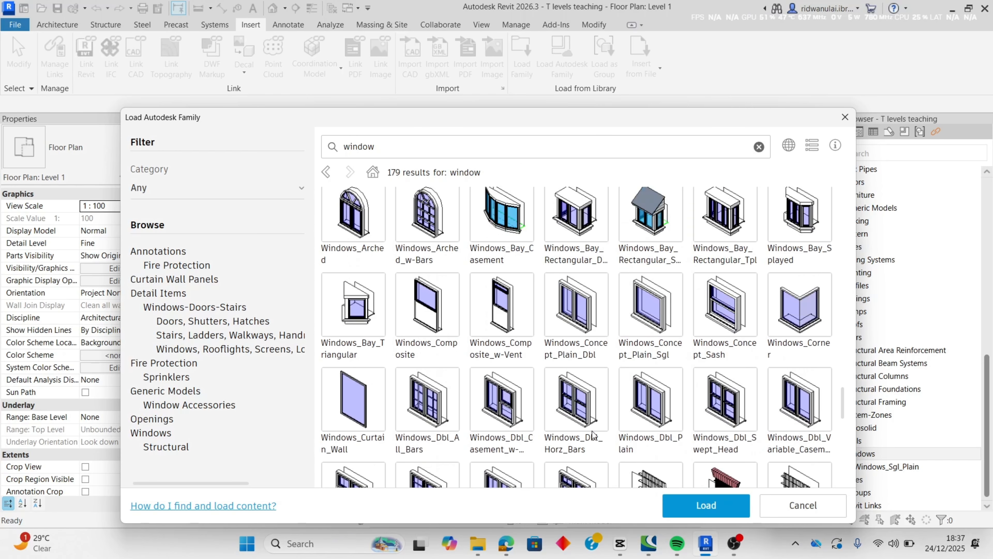
scroll(588, 368, down, 1)
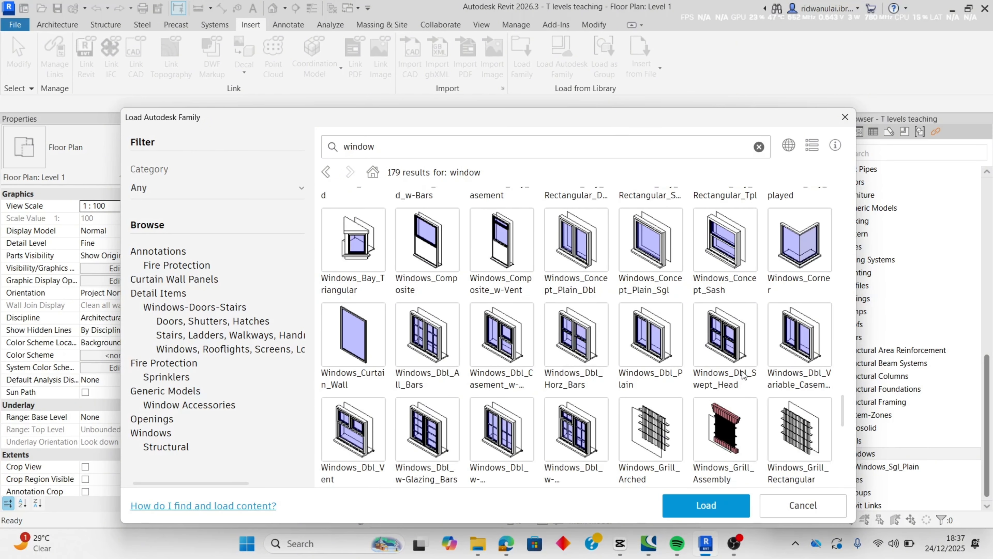
click(803, 346)
click(729, 345)
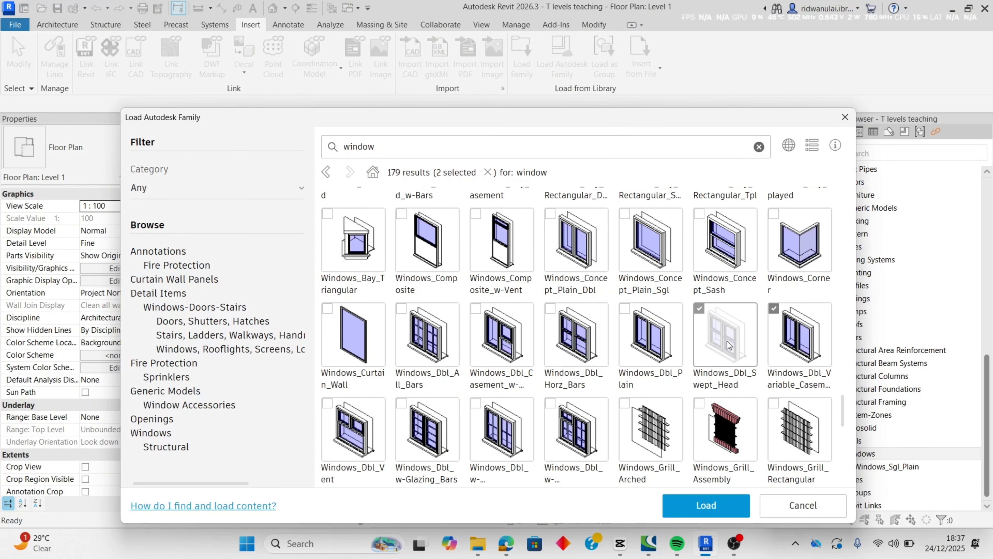
click(420, 356)
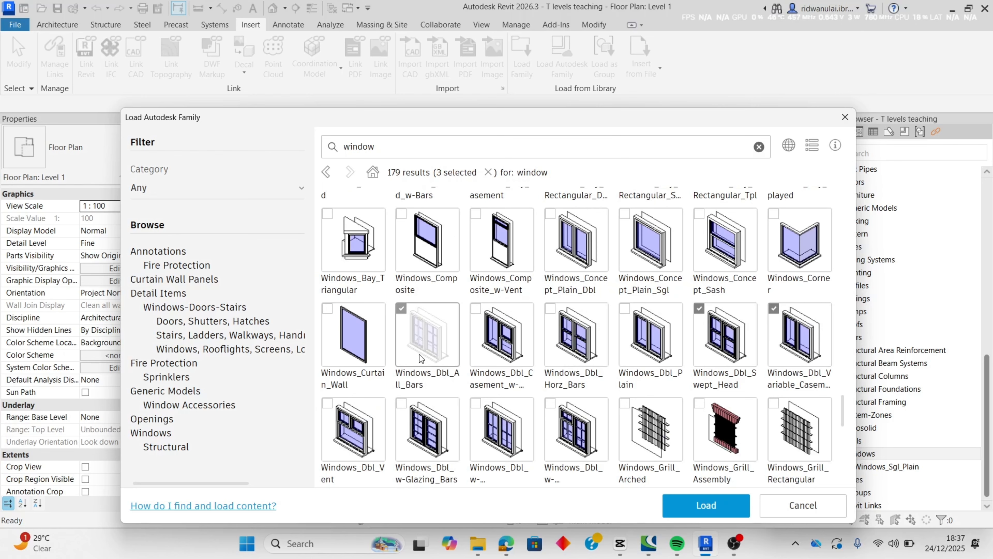
- Add Windows_Dbl_w-Glazing_Bars and Windows_Tpl_Horz_Bars to the selection and load all the selected window families into the project
scroll(485, 410, down, 2)
scroll(485, 410, up, 1)
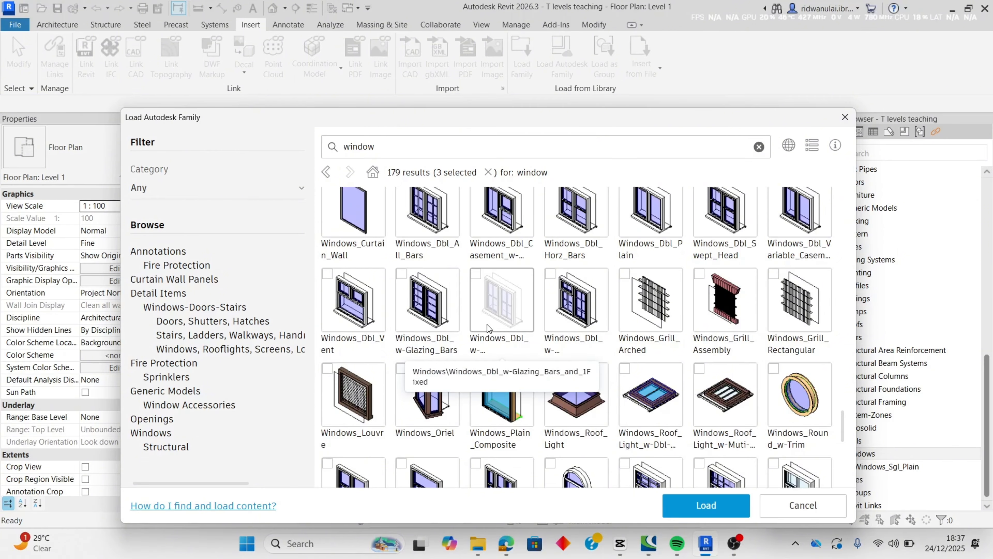
click(450, 324)
scroll(464, 363, down, 3)
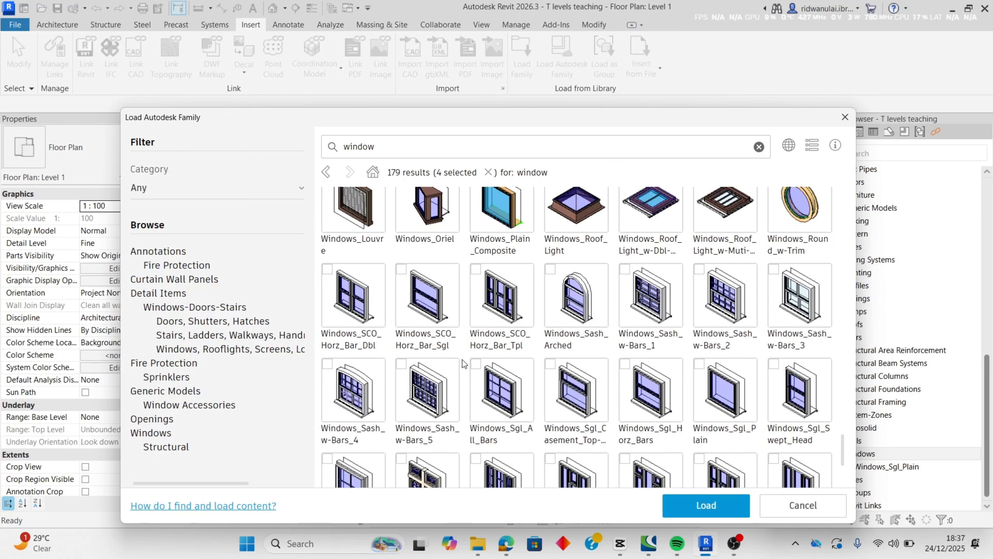
scroll(644, 392, down, 3)
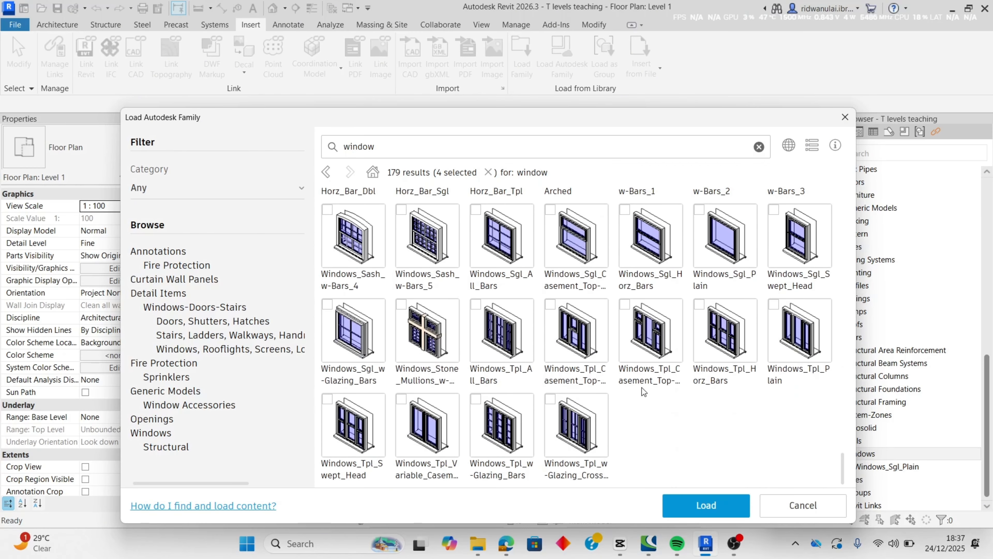
click(700, 304)
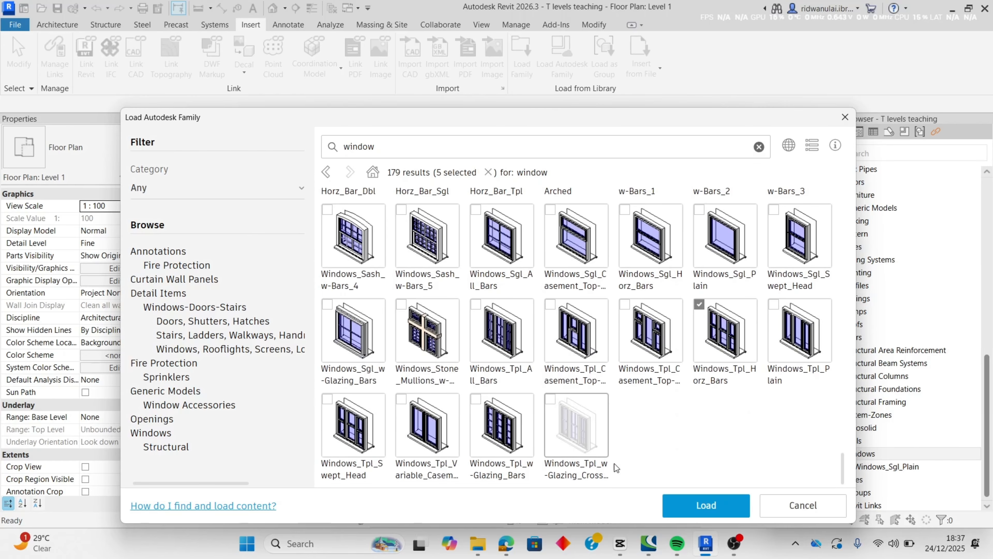
click(680, 512)
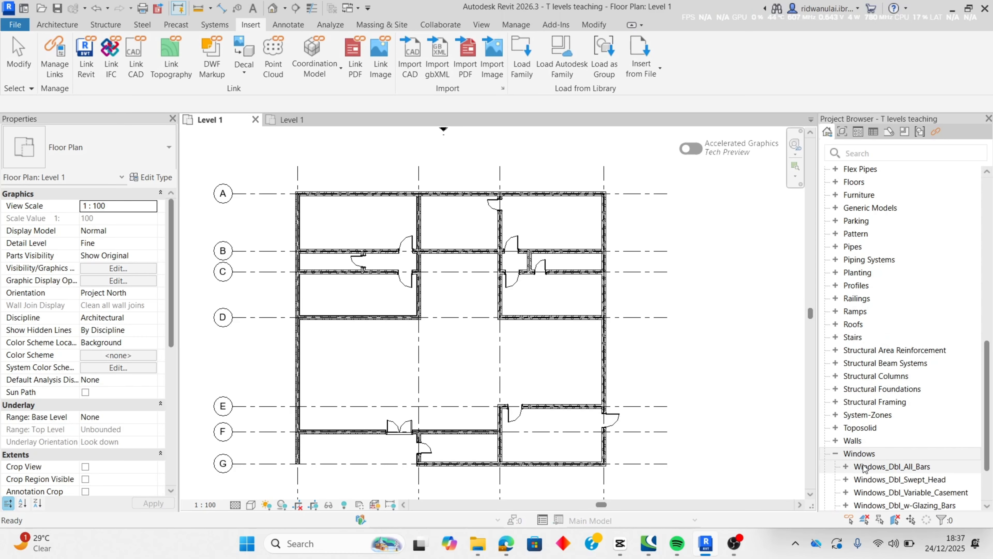
- Review the window families loaded in the project and the sizes available under Windows_Dbl_w-Glazing_Bars
scroll(864, 454, down, 2)
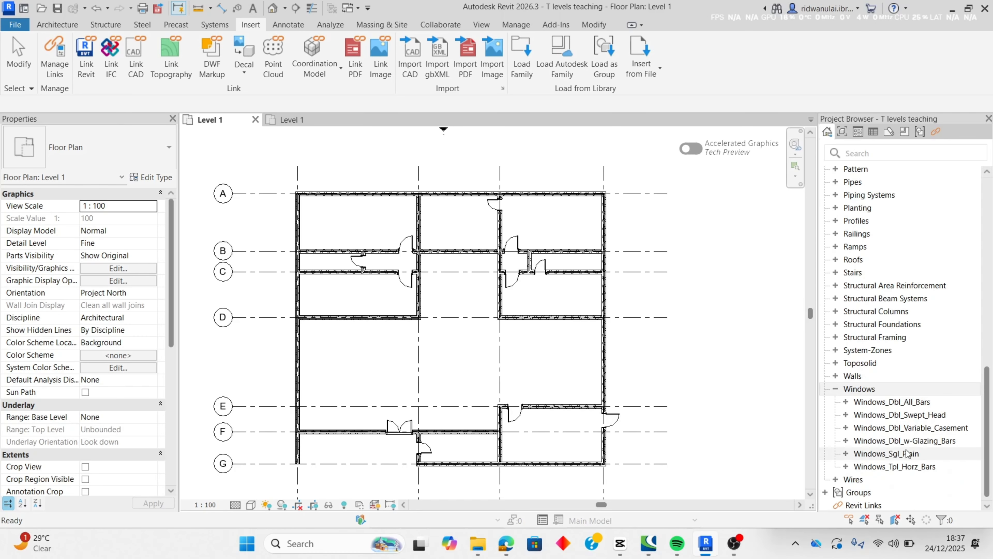
scroll(906, 467, up, 15)
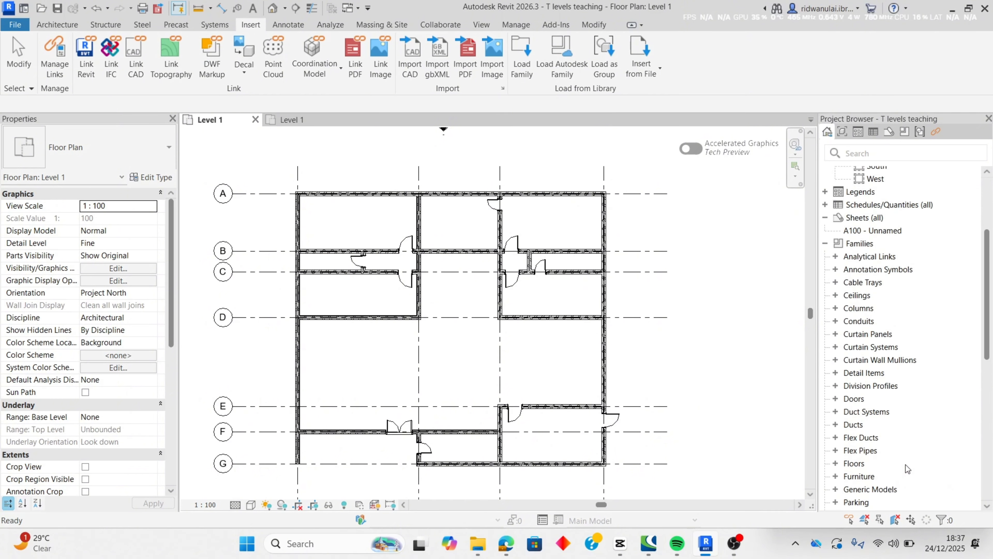
scroll(845, 356, down, 10)
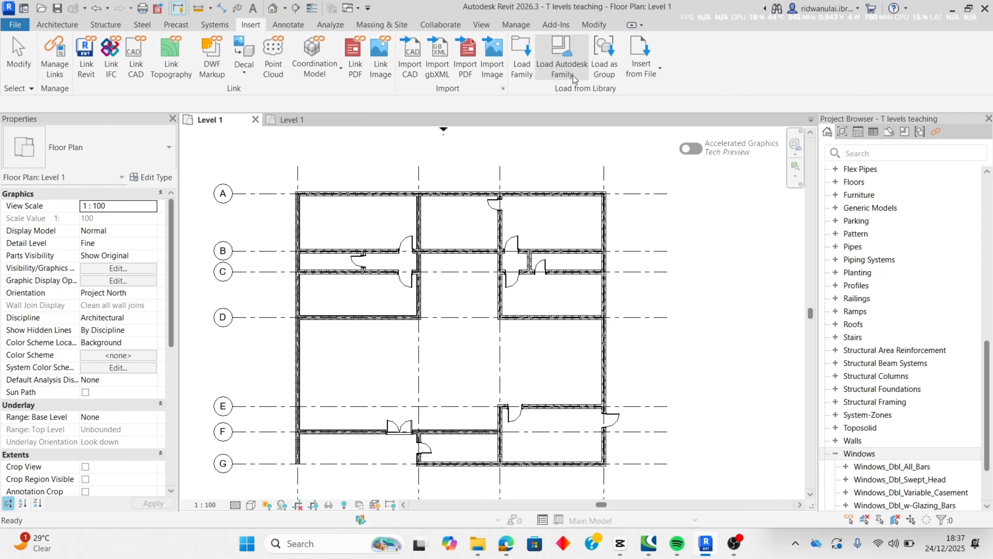
scroll(888, 466, down, 5)
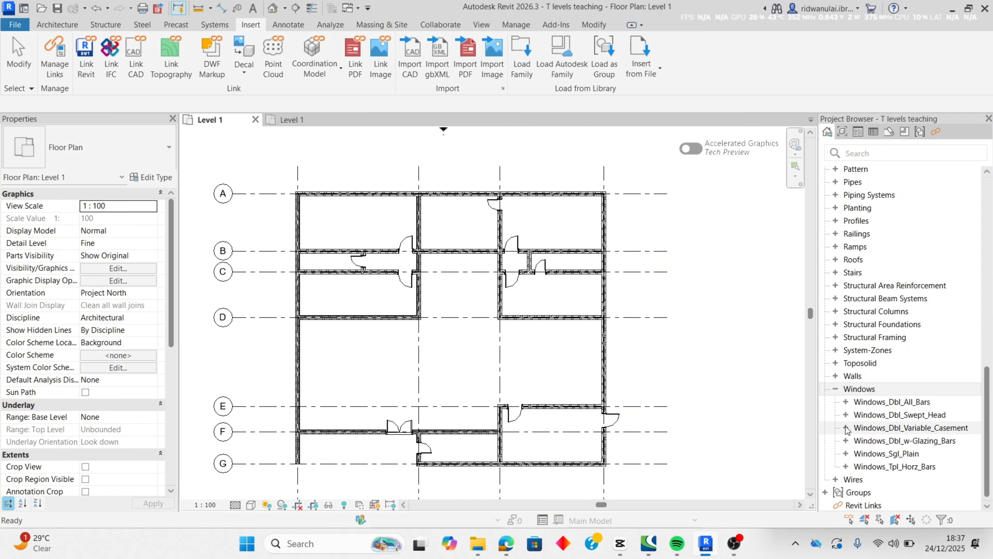
click(844, 439)
click(845, 442)
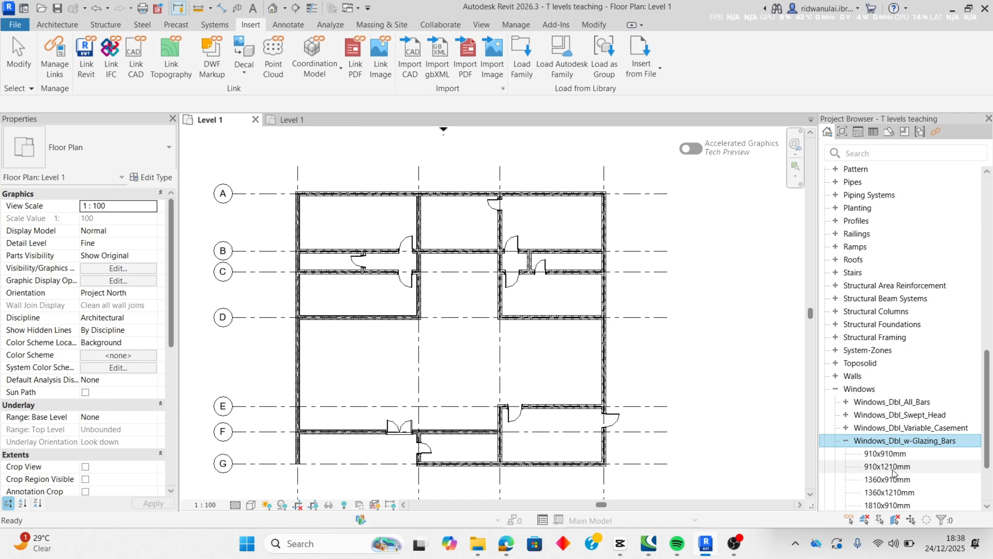
scroll(939, 385, down, 2)
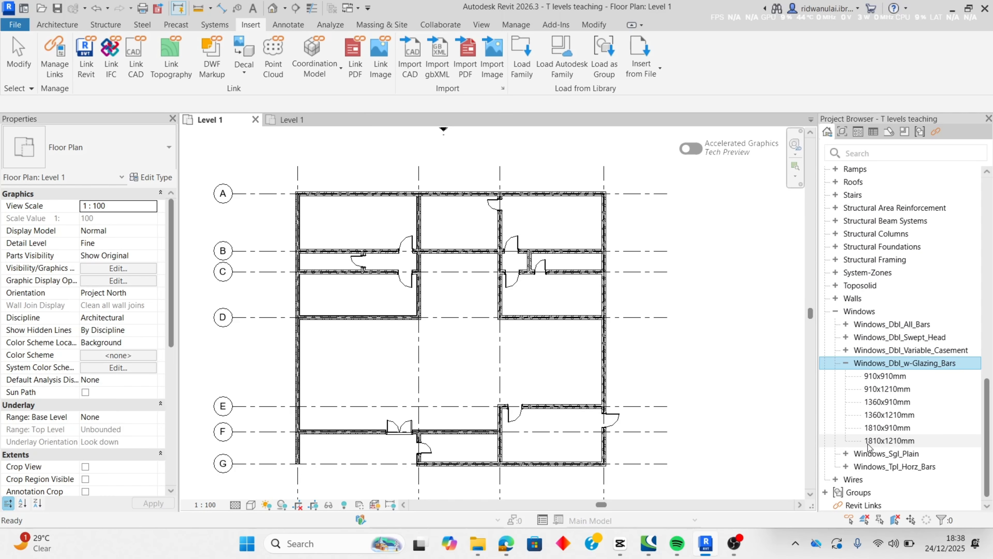
- Review the type properties of the 1810x1210mm Windows_Dbl_w-Glazing_Bars window and close them
click(902, 442)
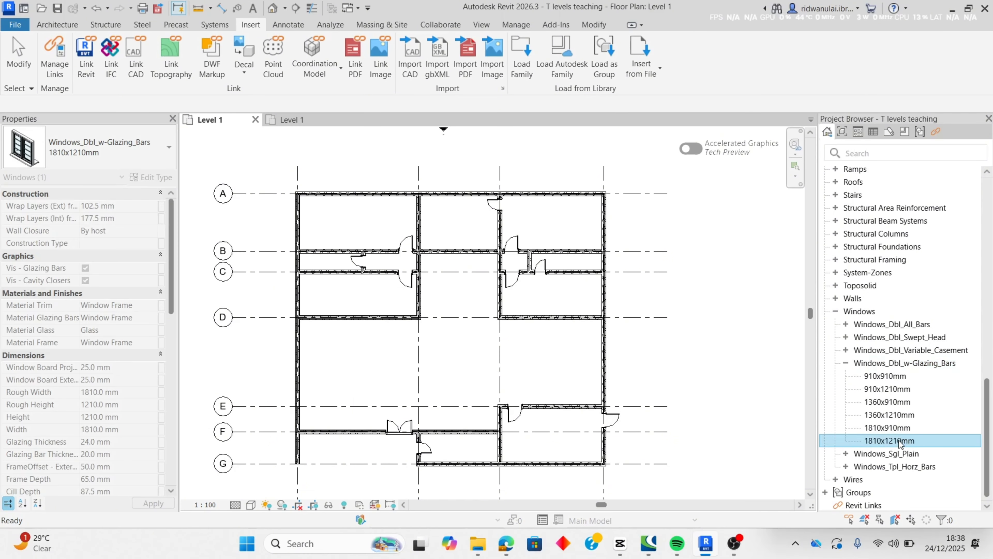
double_click(900, 441)
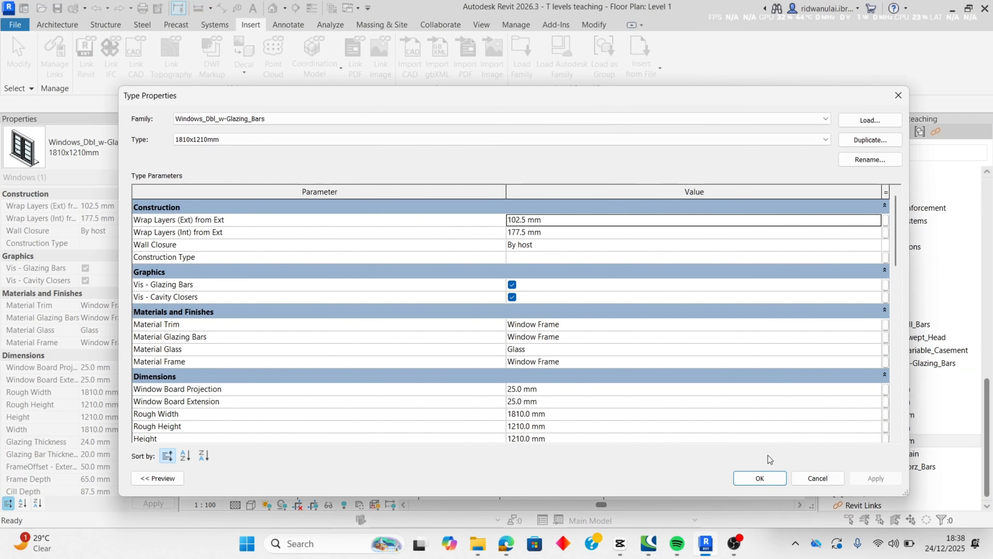
scroll(562, 305, down, 3)
scroll(562, 304, up, 5)
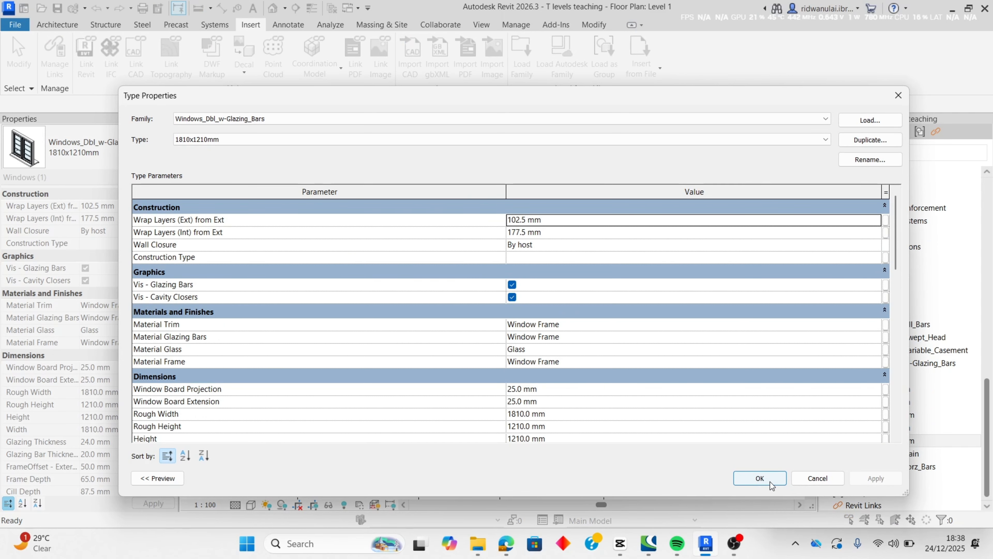
click(760, 477)
- Place 1810x1210mm Windows_Dbl_w-Glazing_Bars windows: one left of the grid F double door, and in the left exterior wall two between D–E, one between C–D, one between A–B
drag(899, 446, 528, 414)
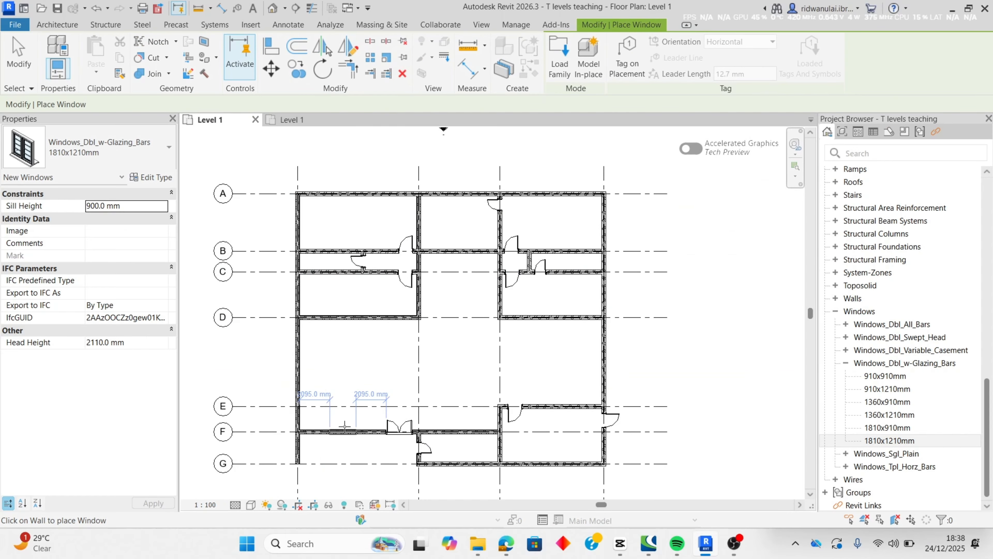
click(344, 427)
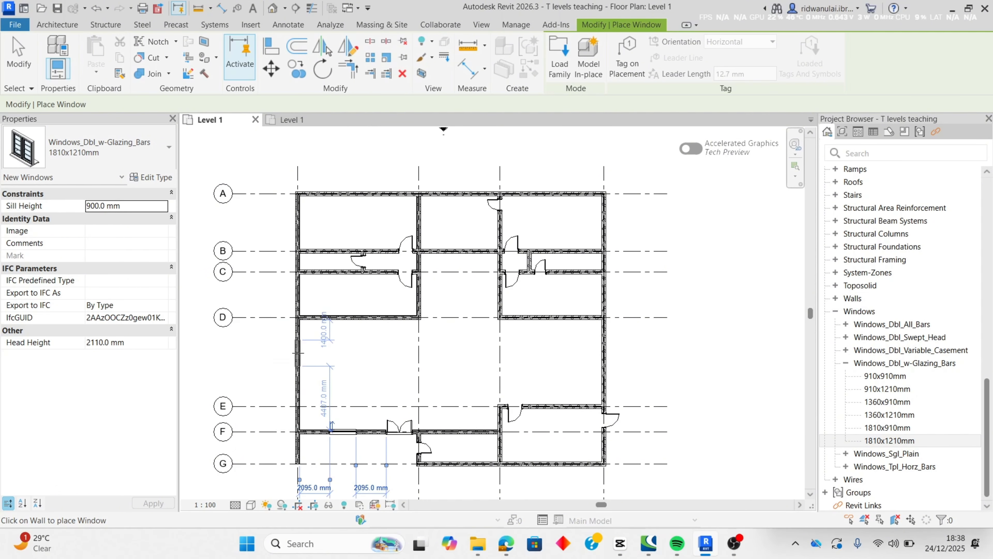
click(297, 353)
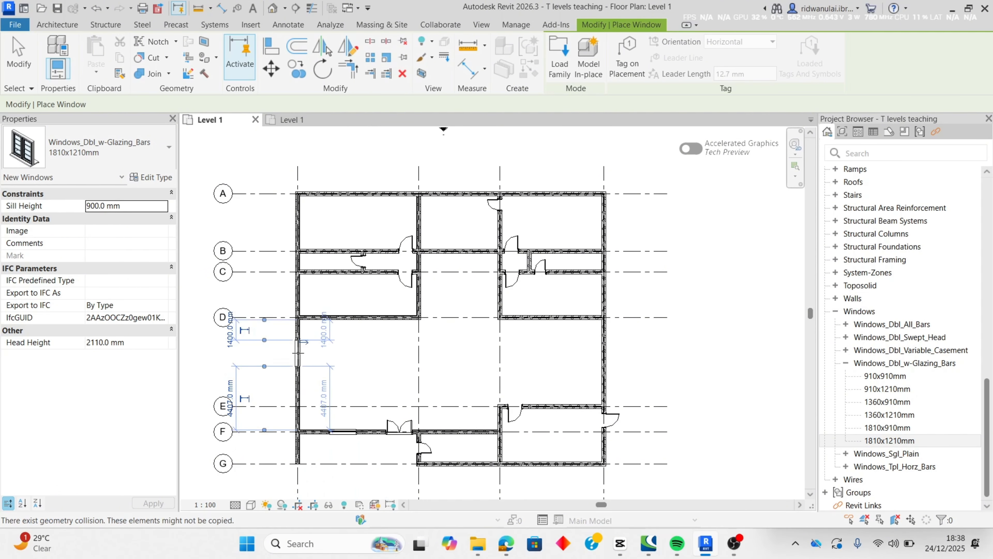
click(297, 384)
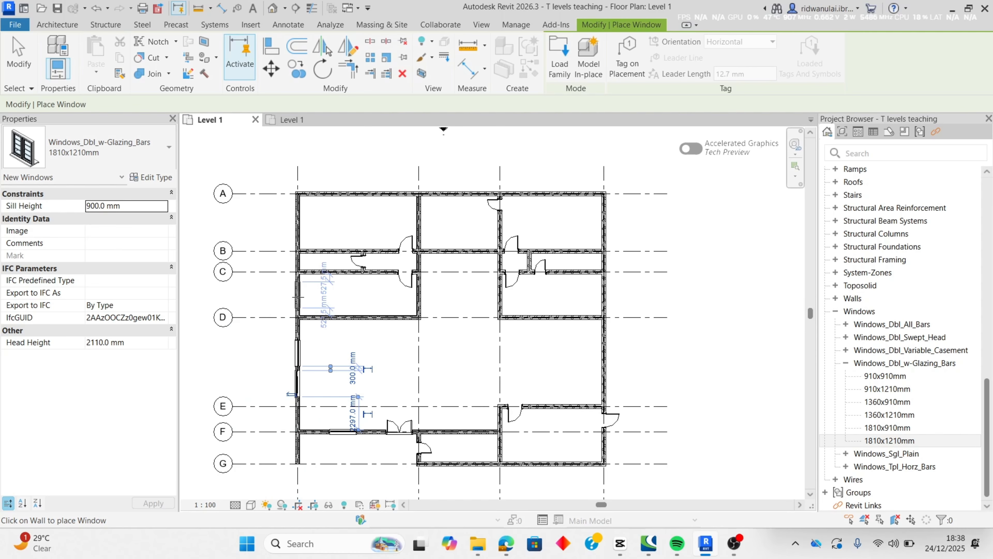
click(298, 298)
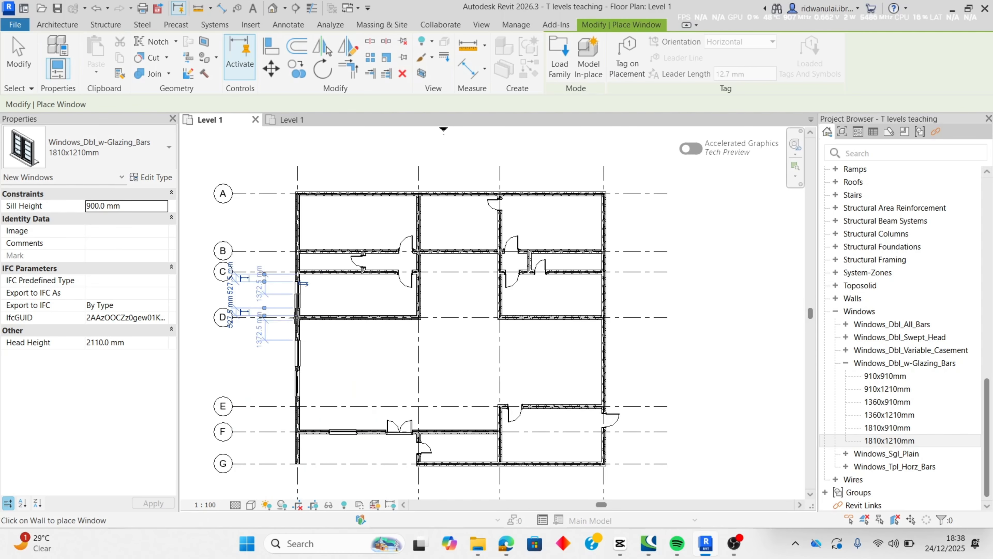
click(298, 226)
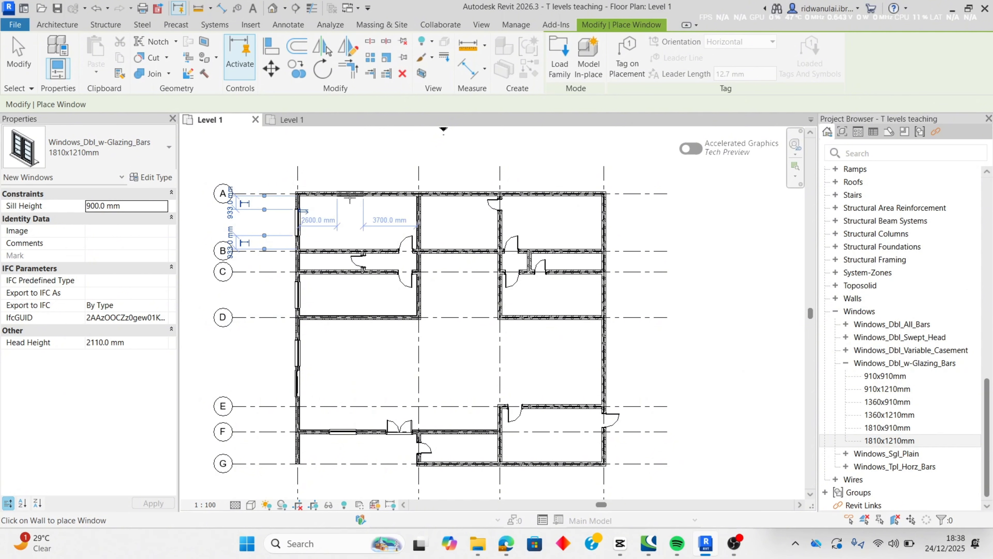
- Place two 1810x1210mm windows side by side in the grid A wall of the left room, and two about 100 mm apart in the right room's
click(335, 192)
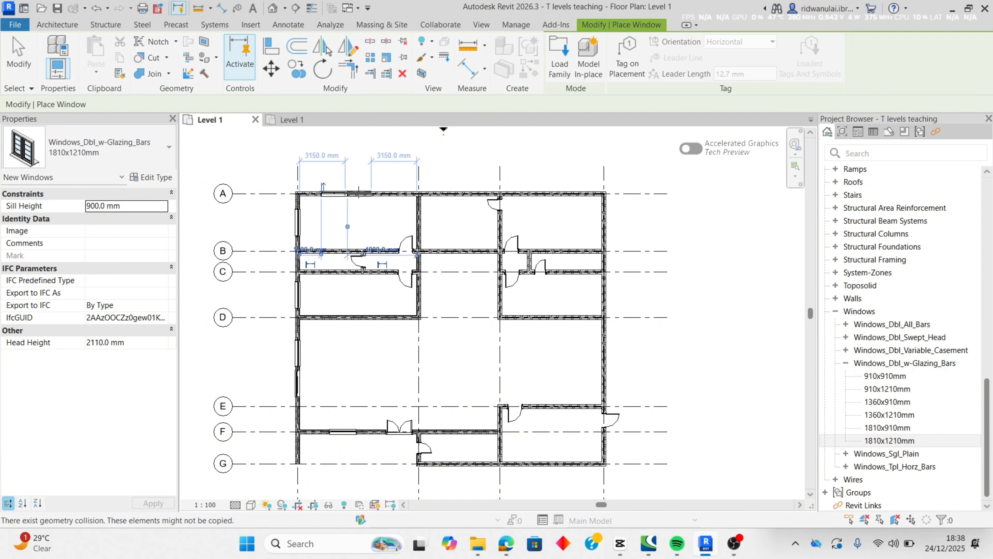
click(362, 193)
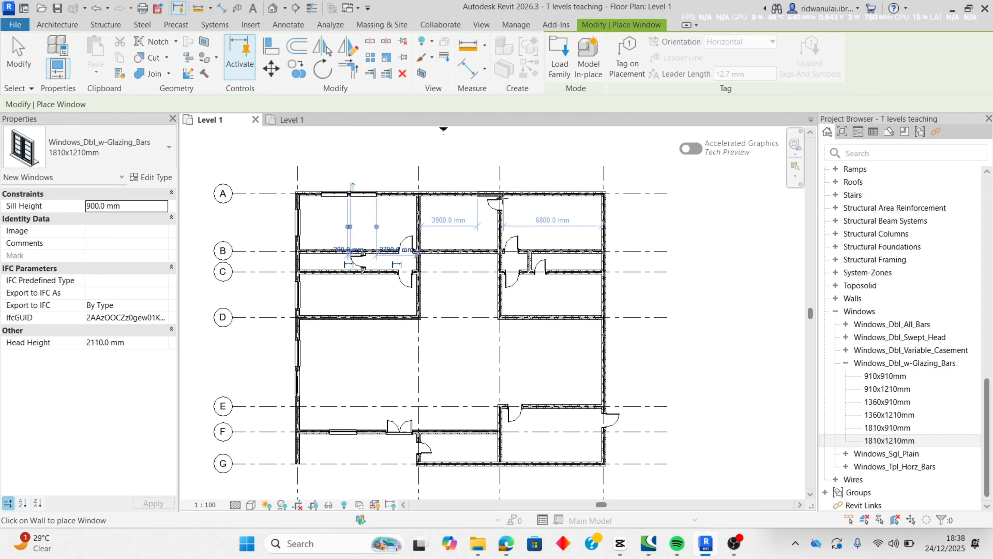
click(529, 192)
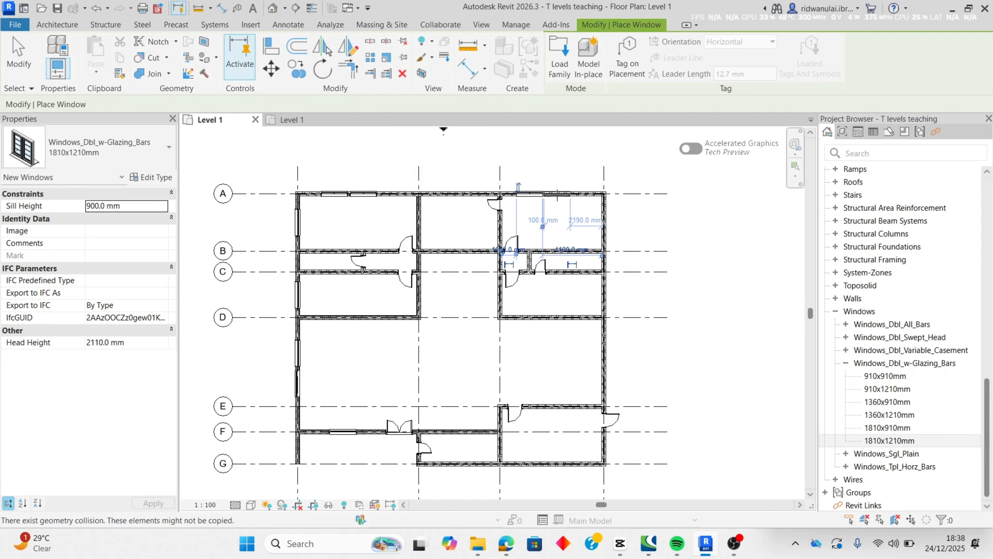
click(557, 194)
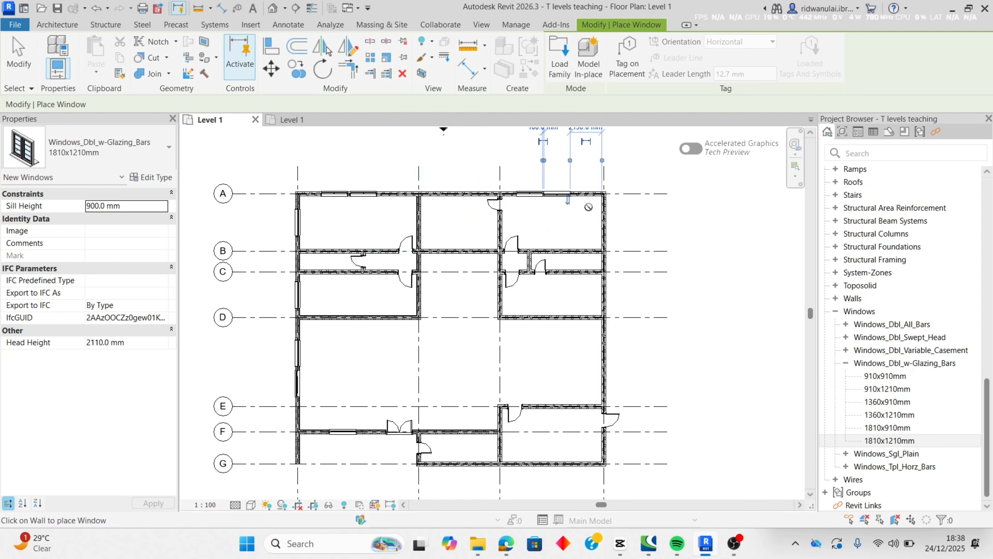
- Place 1810x1210mm windows in the grid 4 wall between A–B, C–D and D–E, and two about 200 mm apart in the grid G wall between 3–4
click(605, 222)
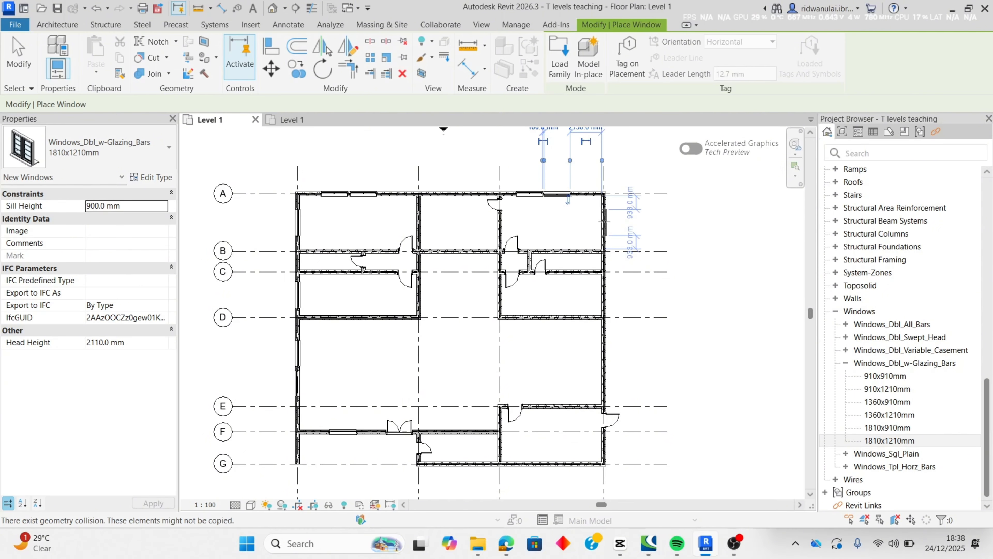
click(607, 298)
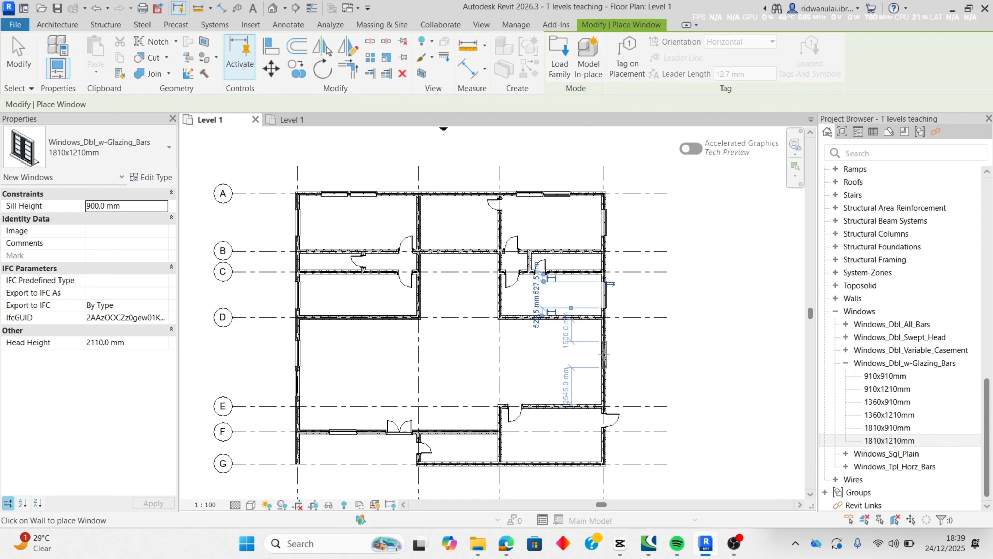
click(603, 358)
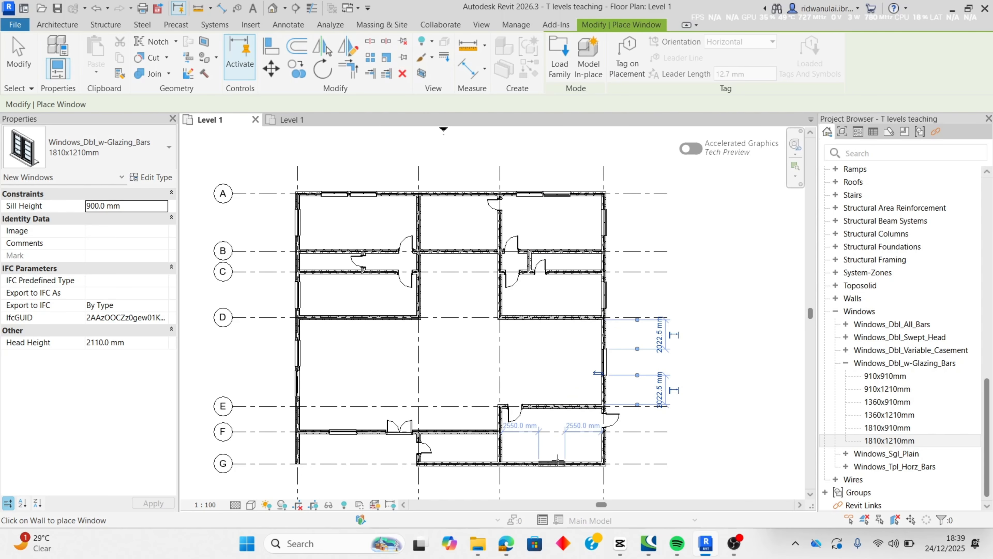
click(538, 463)
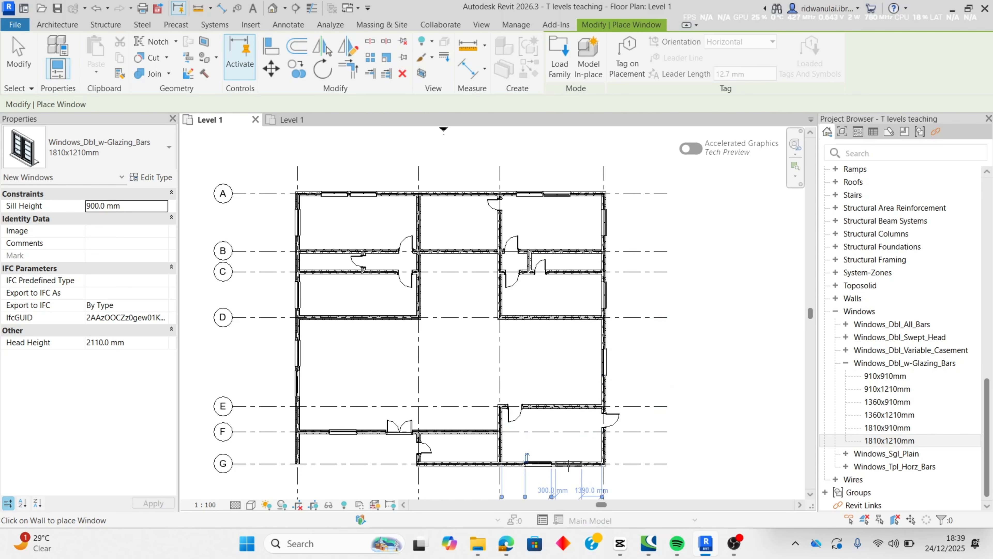
click(568, 466)
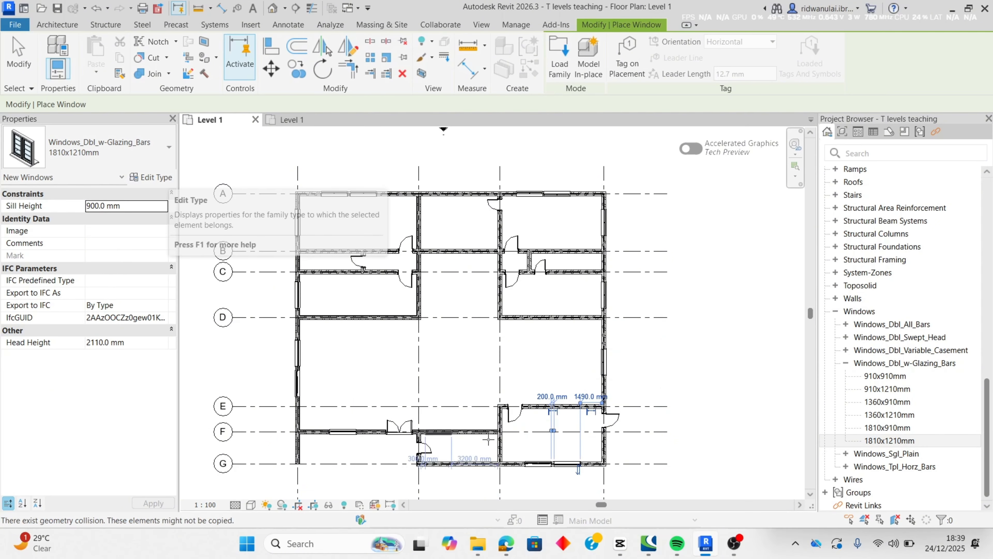
- Place an 1810x910mm Windows_Sgl_Plain window in the grid G wall between grids 2 and 3
click(134, 153)
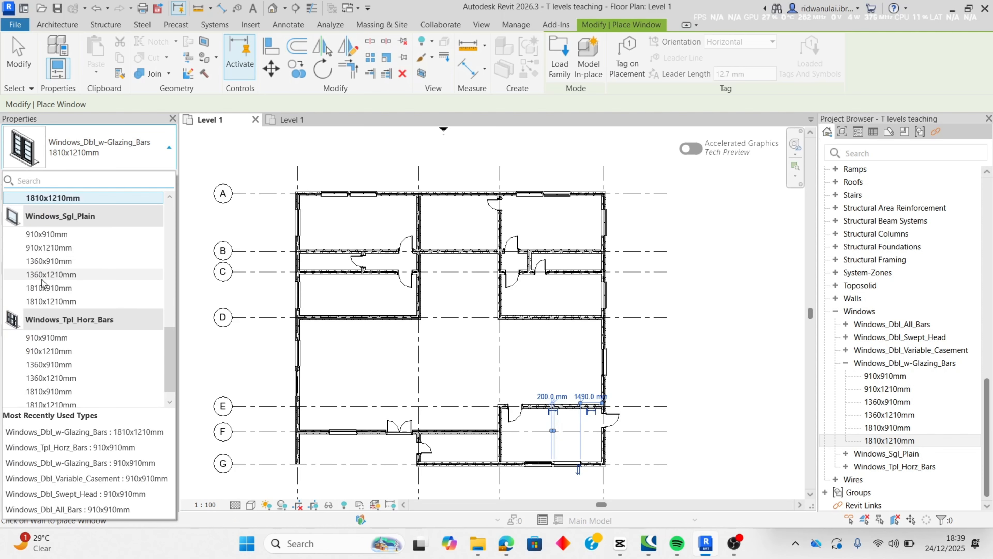
click(43, 288)
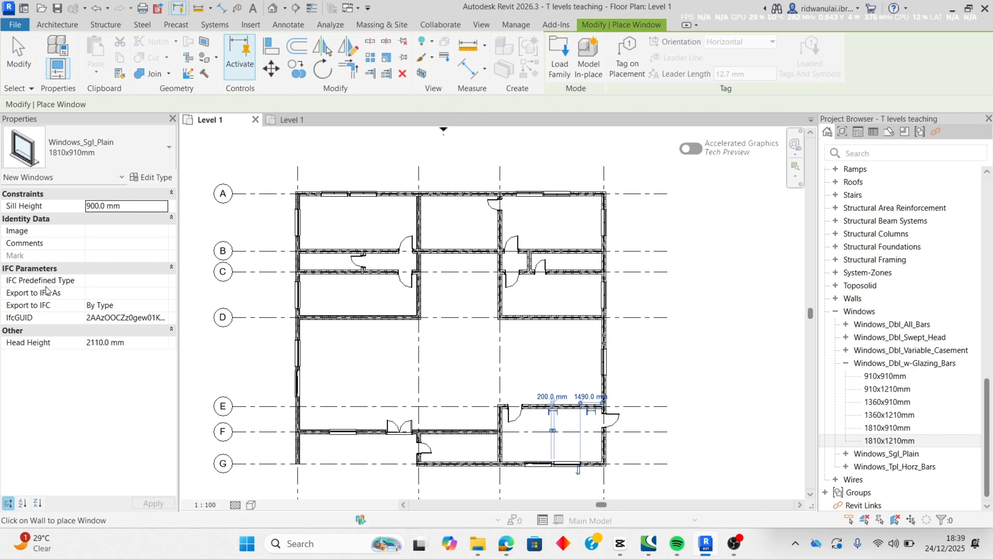
click(456, 462)
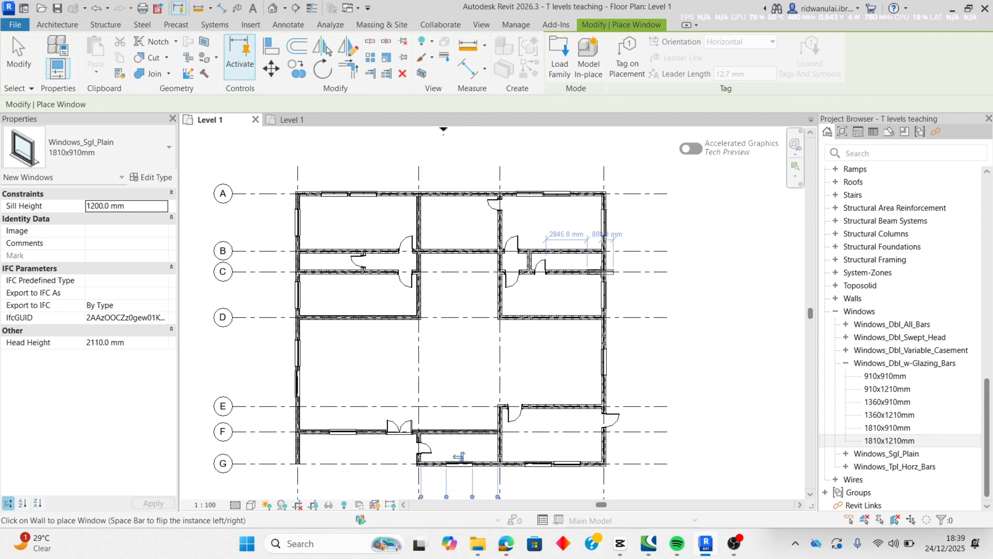
- Place a 910x910mm Windows_Sgl_Plain window between grids B and C in both the grid 1 and grid 4 exterior walls
click(141, 152)
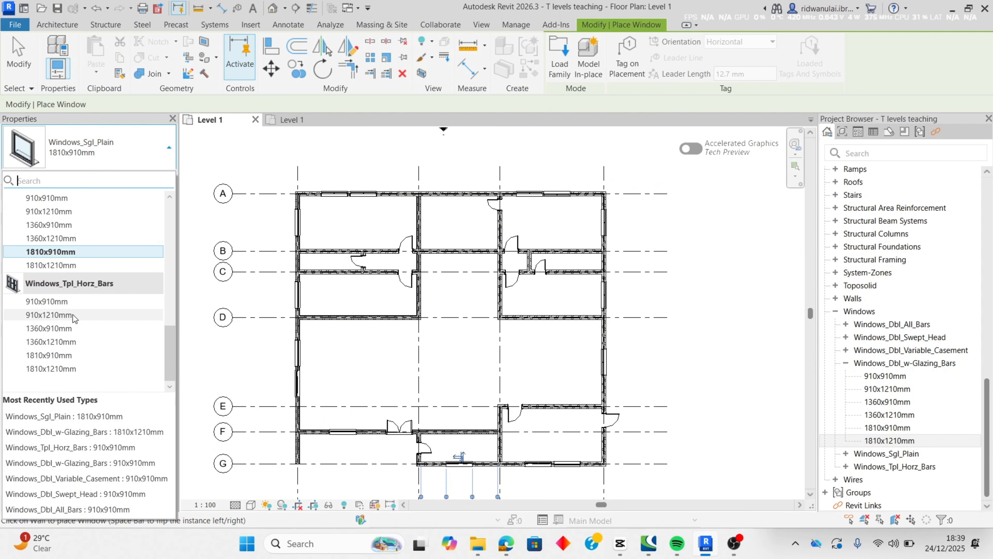
click(47, 198)
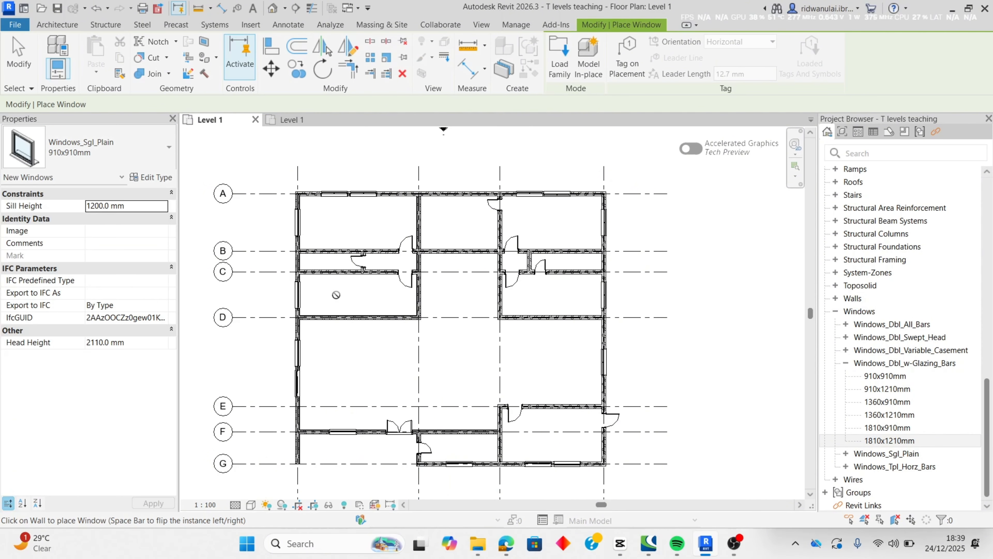
click(296, 261)
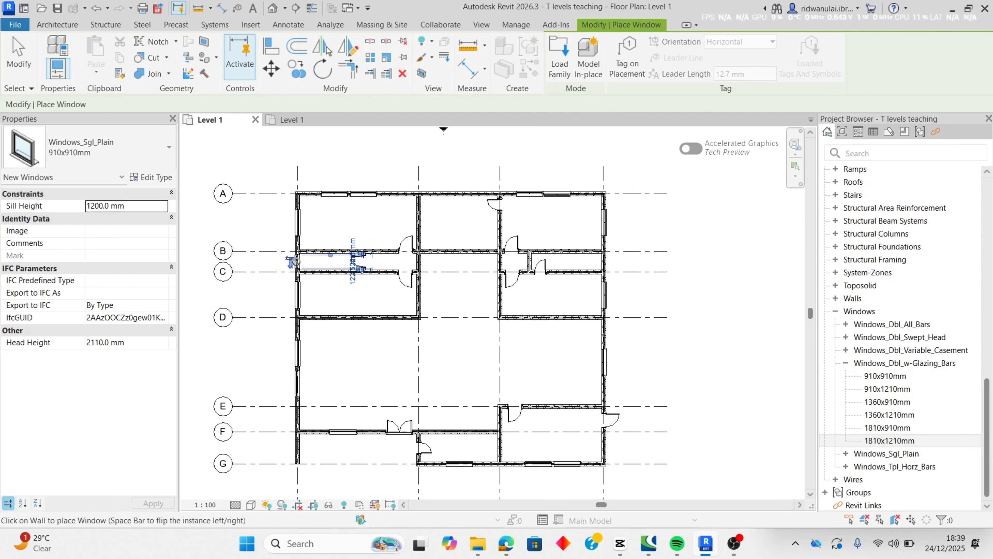
click(600, 261)
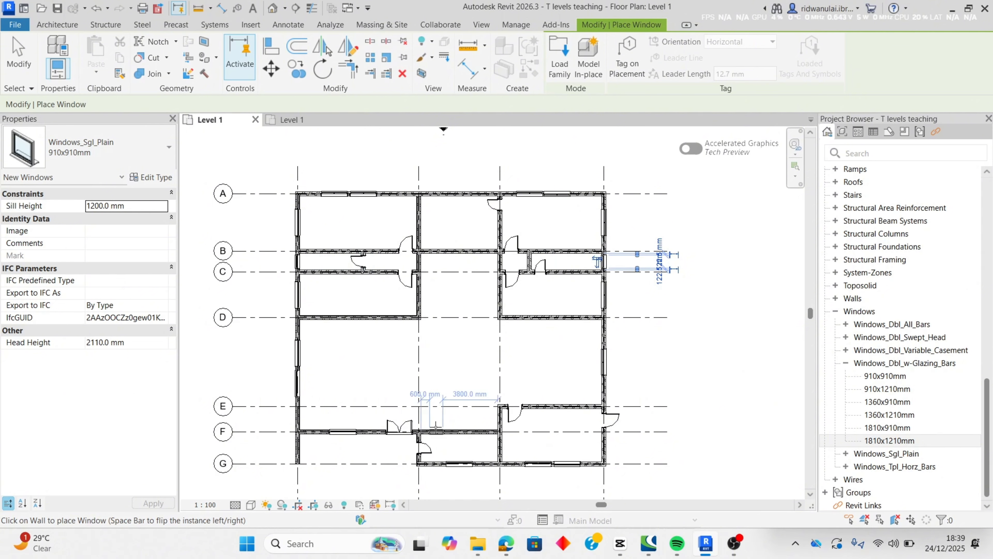
middle_drag(463, 419, 472, 380)
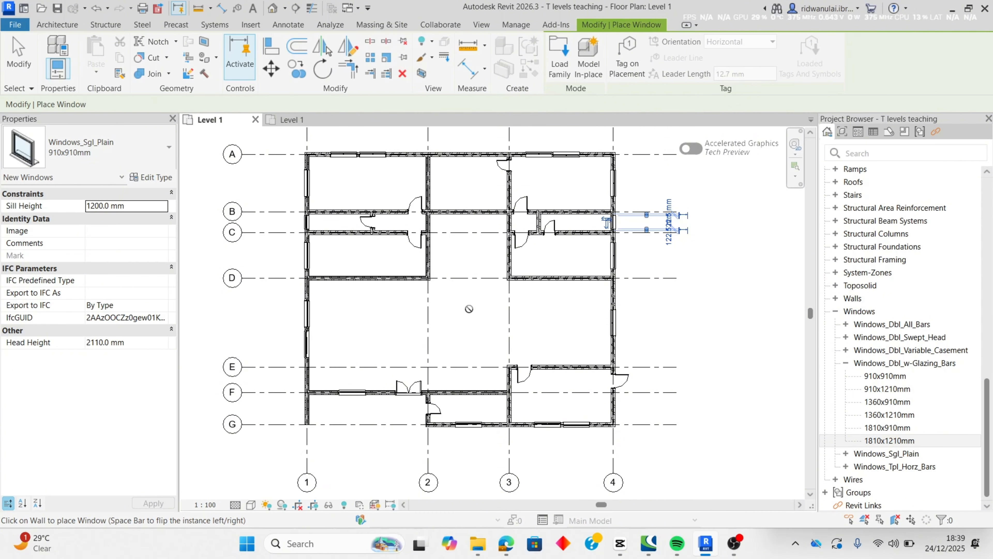
key(Escape)
key(Escape)
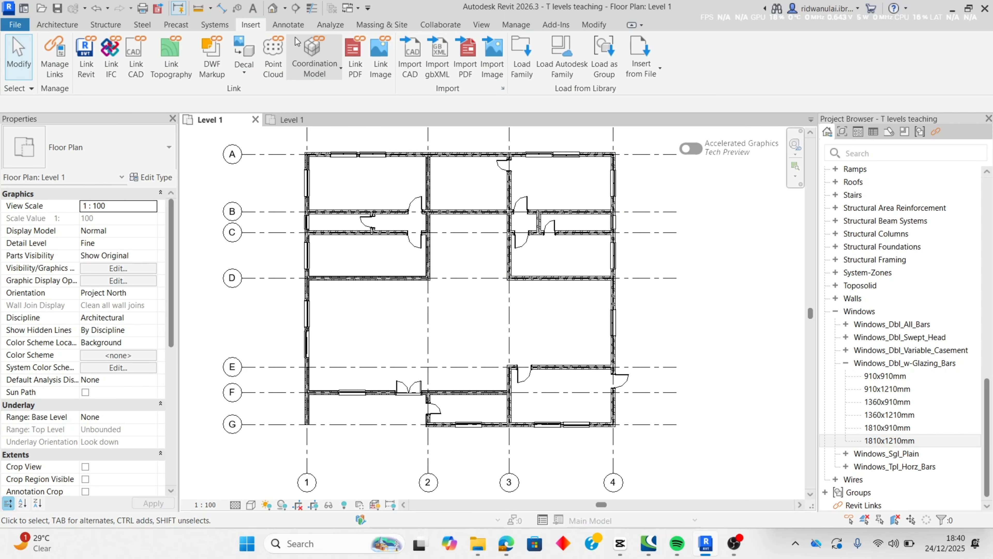
- Open the 3D view, orbit the house to inspect its doors and windows from the front, and return to the Level 1 plan
click(285, 8)
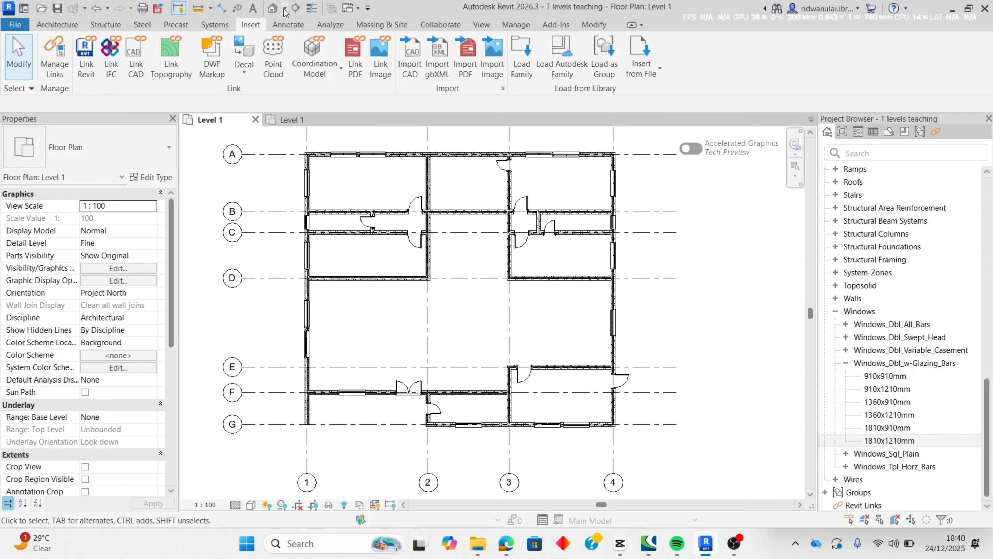
click(292, 25)
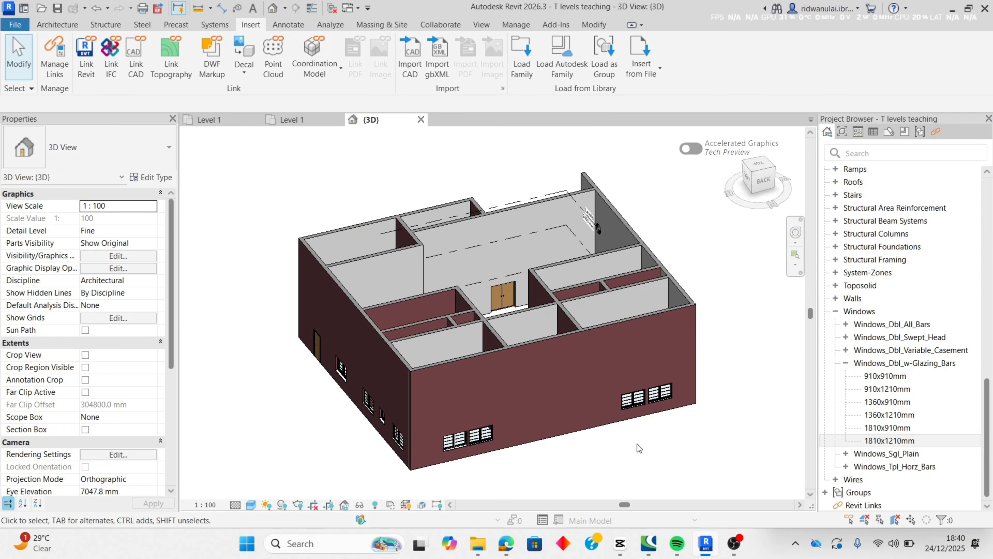
click(795, 232)
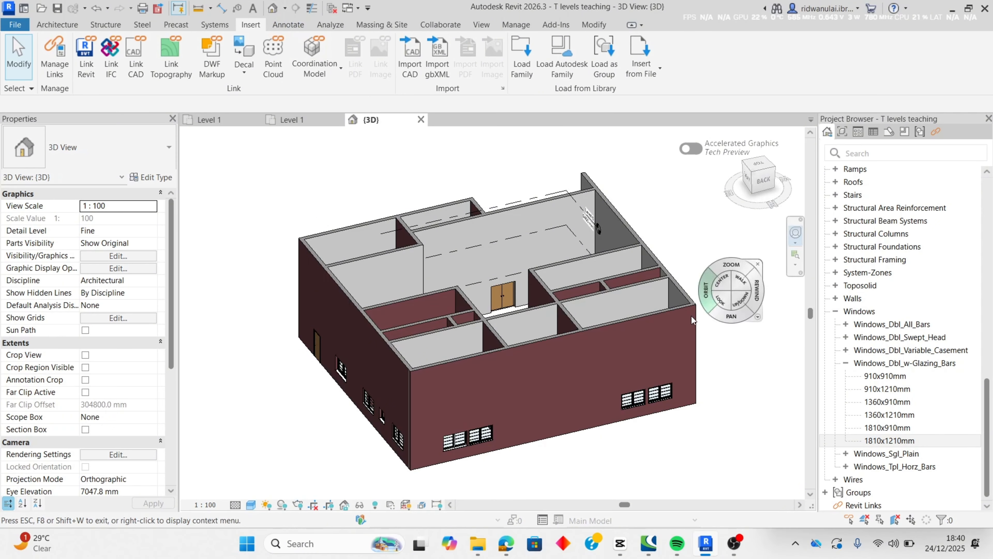
drag(706, 292, 613, 346)
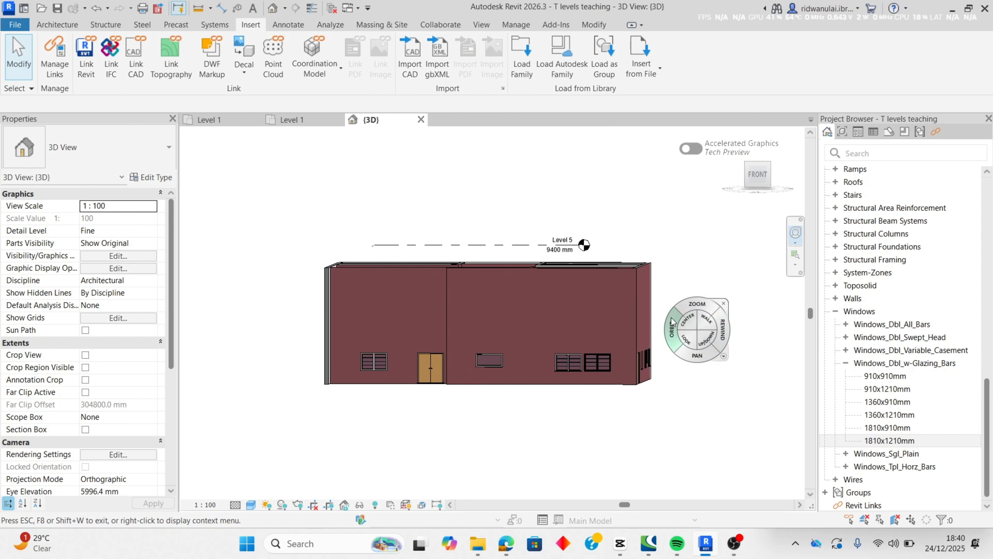
drag(671, 322, 646, 330)
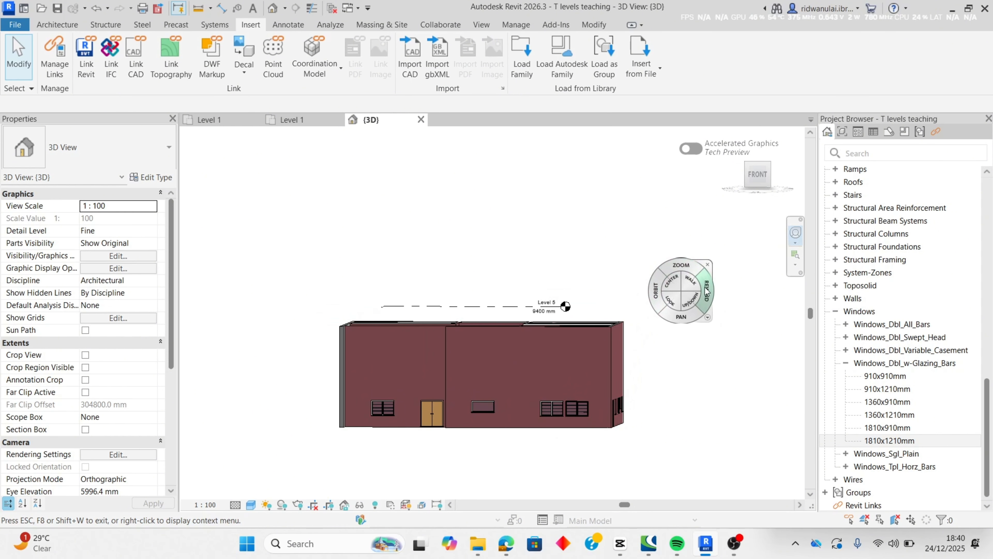
mouse_move(661, 290)
mouse_down()
mouse_move(626, 332)
mouse_move(586, 314)
mouse_move(606, 316)
mouse_move(557, 323)
mouse_move(673, 299)
mouse_move(696, 314)
mouse_move(573, 318)
mouse_move(650, 305)
mouse_move(642, 309)
mouse_up()
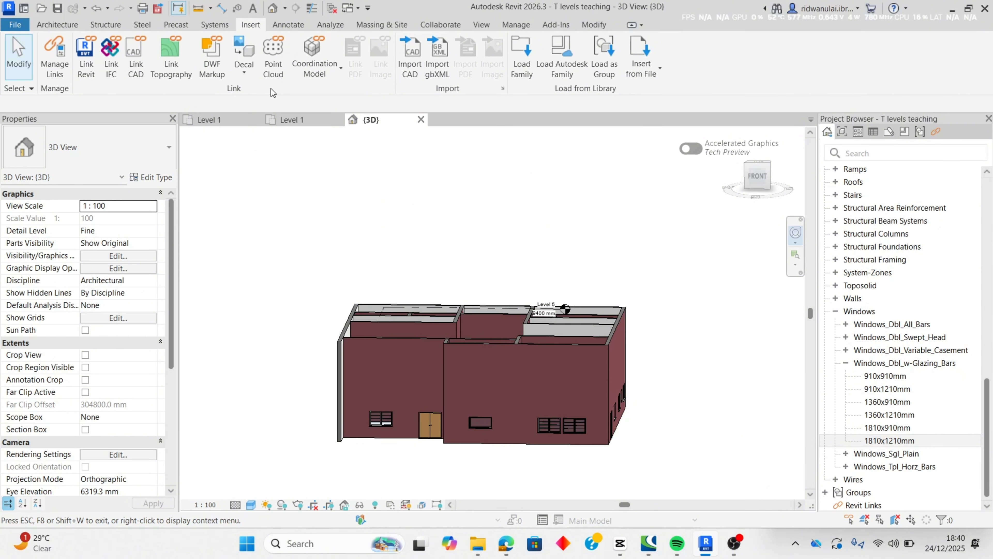
click(238, 118)
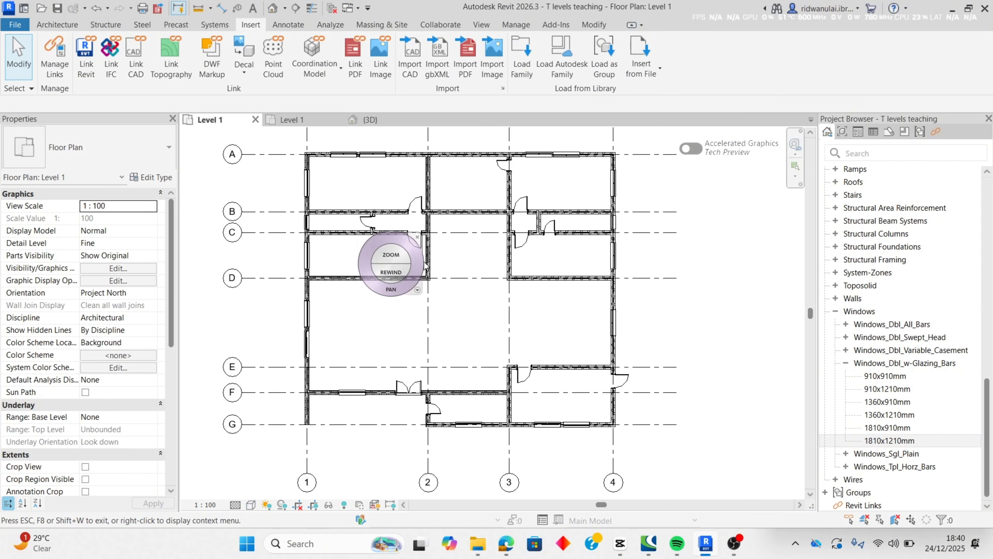
key(Escape)
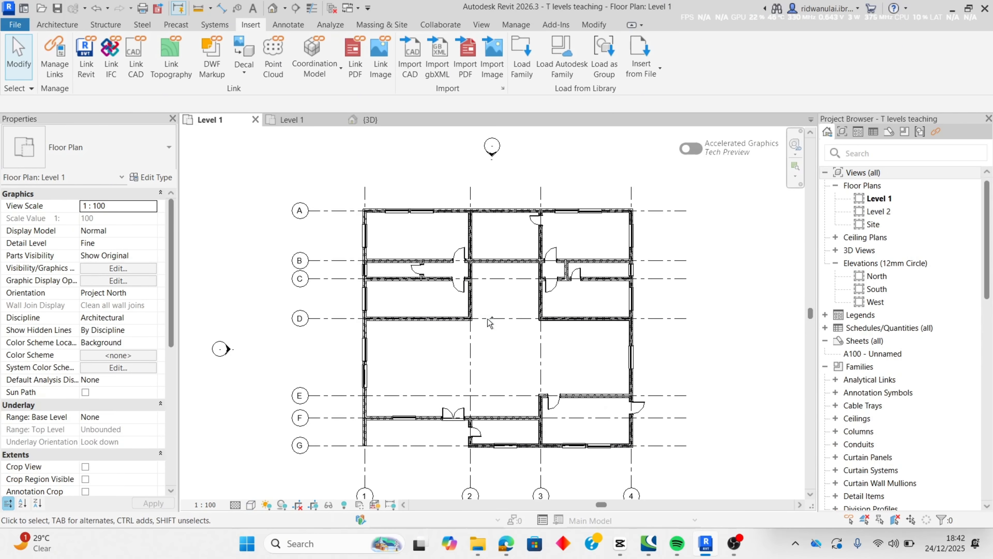
- Select the main walls along grids A to G and 1 to 4 together on the Level 1 plan
click(456, 210)
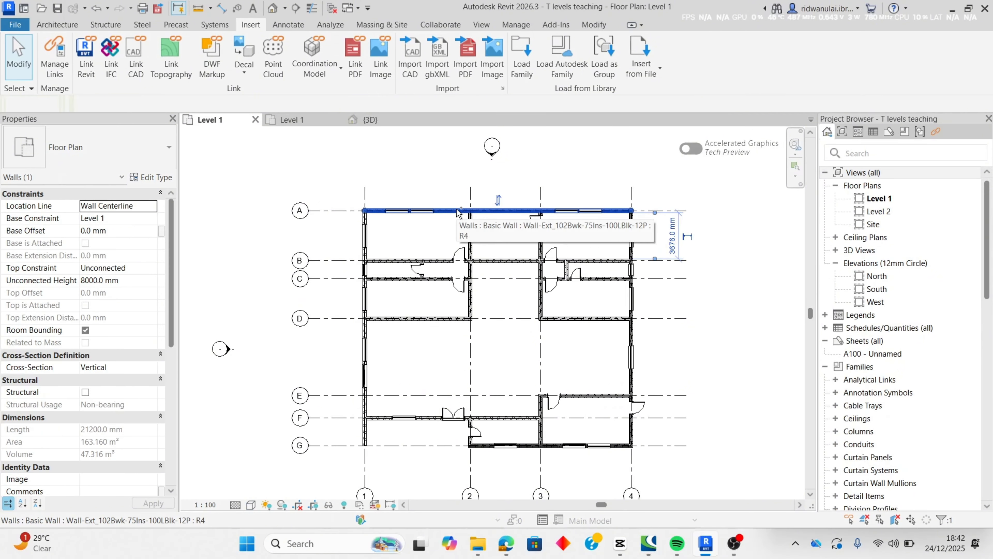
ctrl+click(471, 231)
ctrl+click(542, 242)
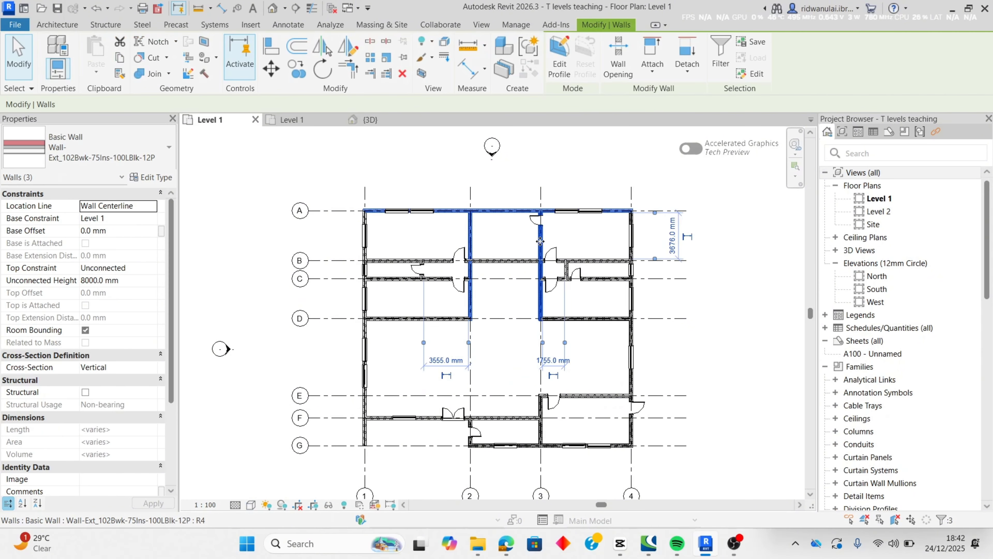
ctrl+click(405, 261)
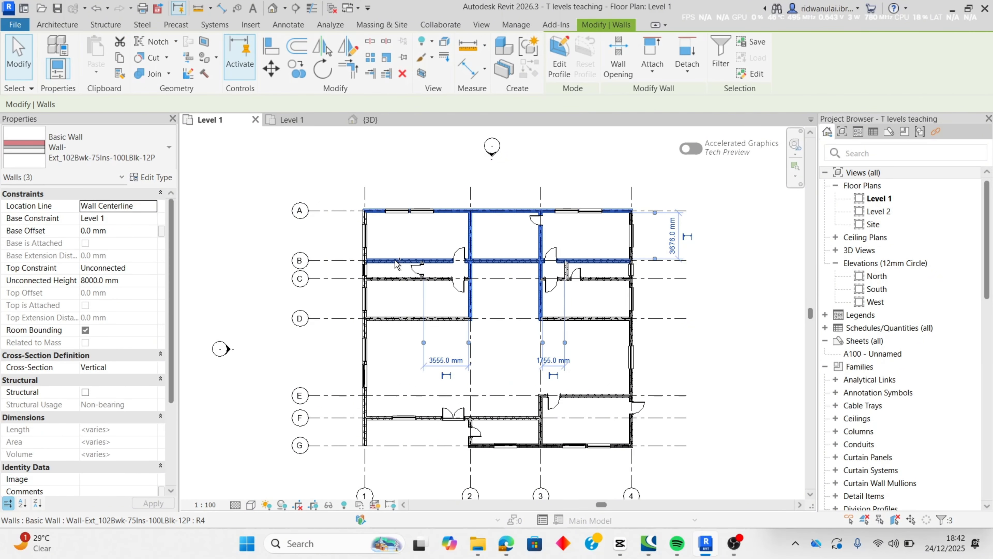
ctrl+click(365, 313)
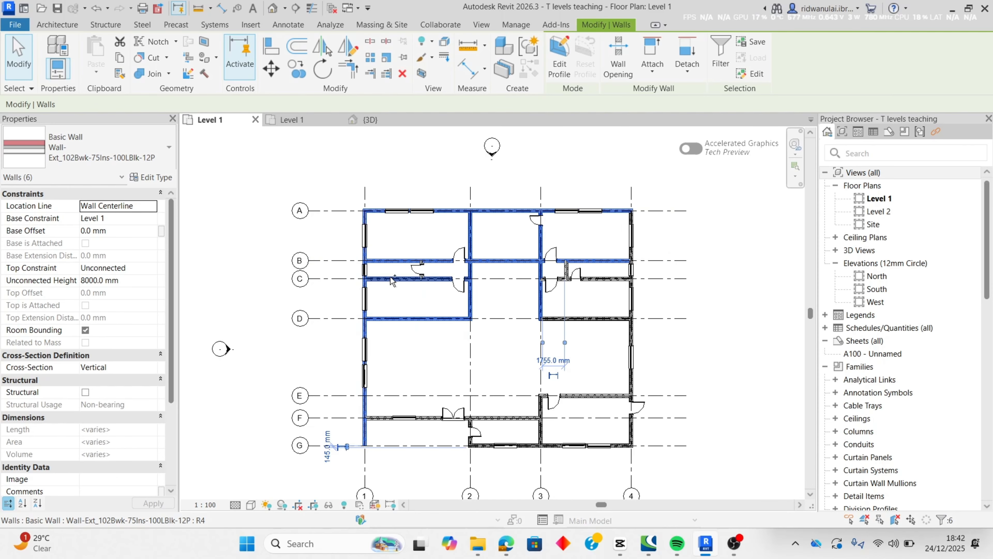
ctrl+click(588, 318)
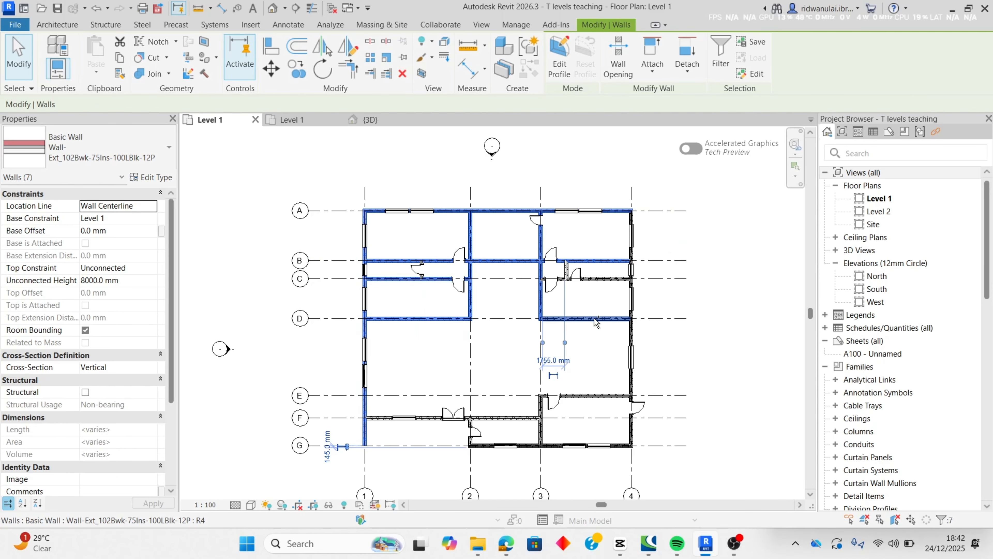
ctrl+click(608, 279)
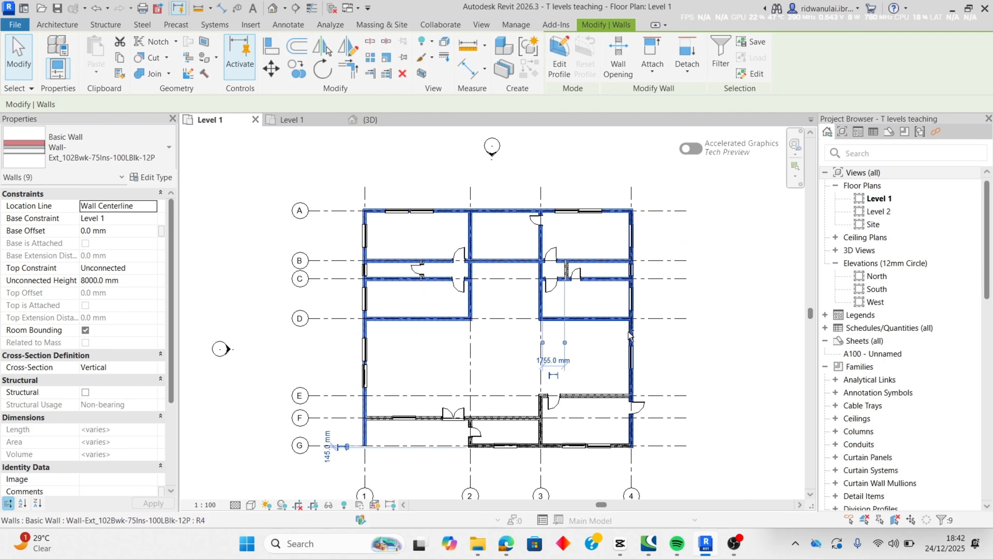
ctrl+click(599, 394)
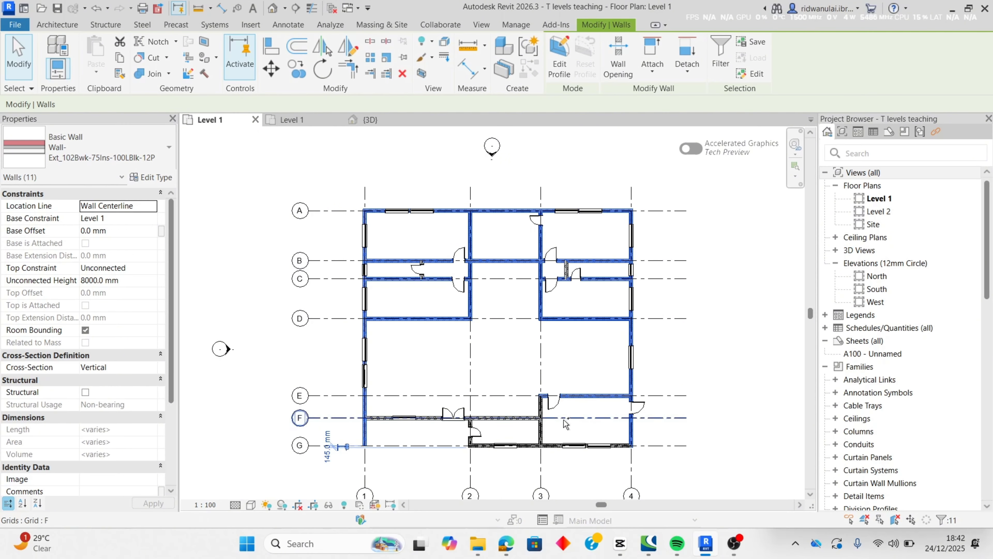
ctrl+click(540, 426)
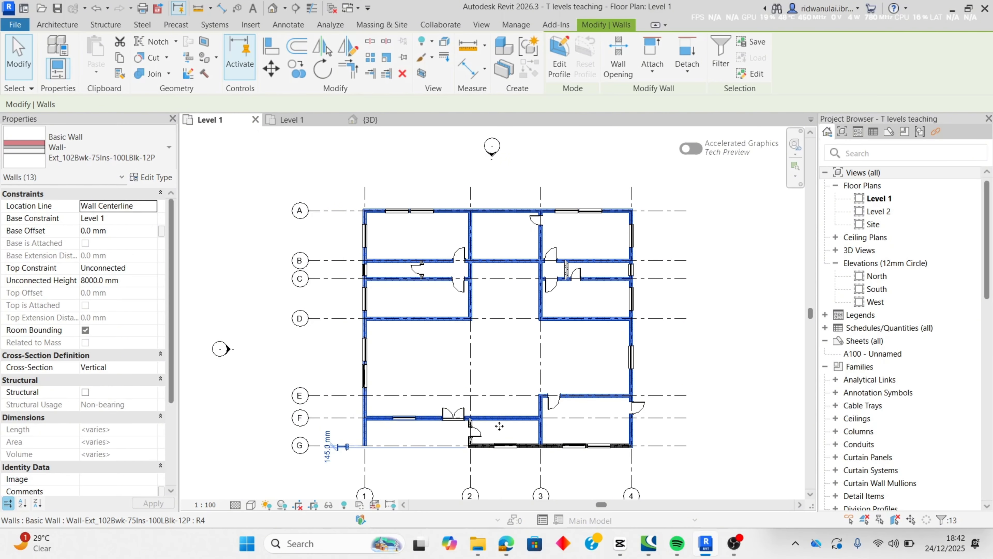
ctrl+click(482, 445)
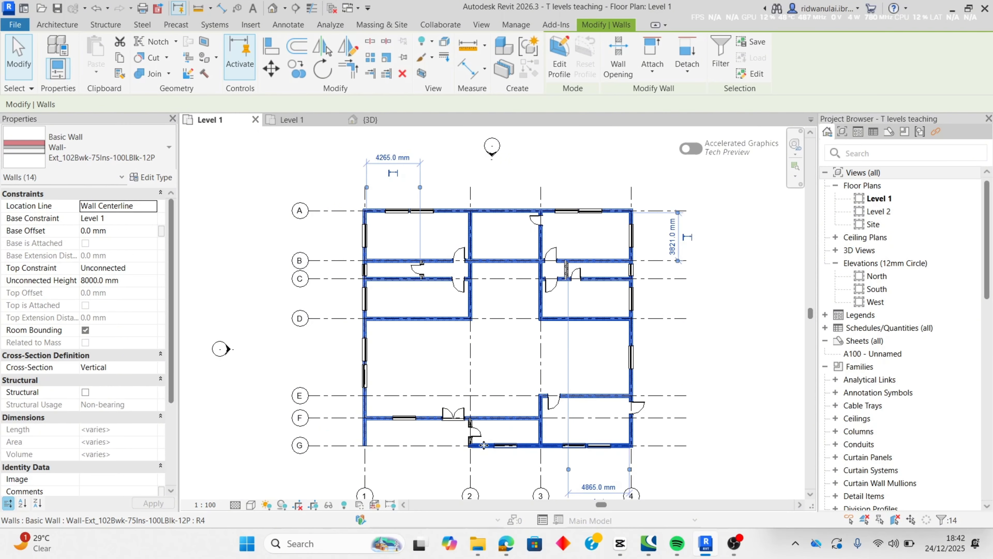
- Add the grid 2 wall between F and G and both short partitions between grids B and C to the wall selection
scroll(505, 432, up, 5)
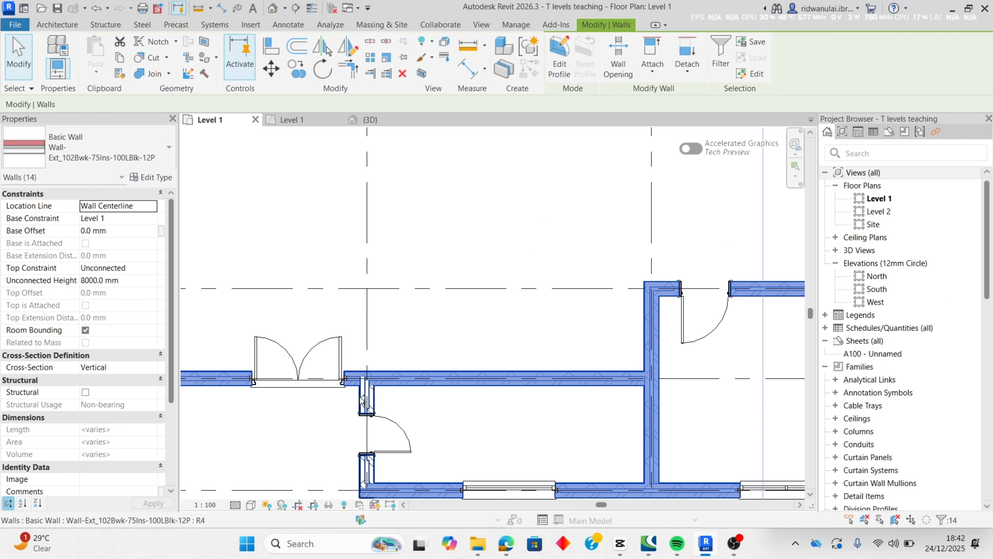
ctrl+click(362, 401)
scroll(441, 416, down, 5)
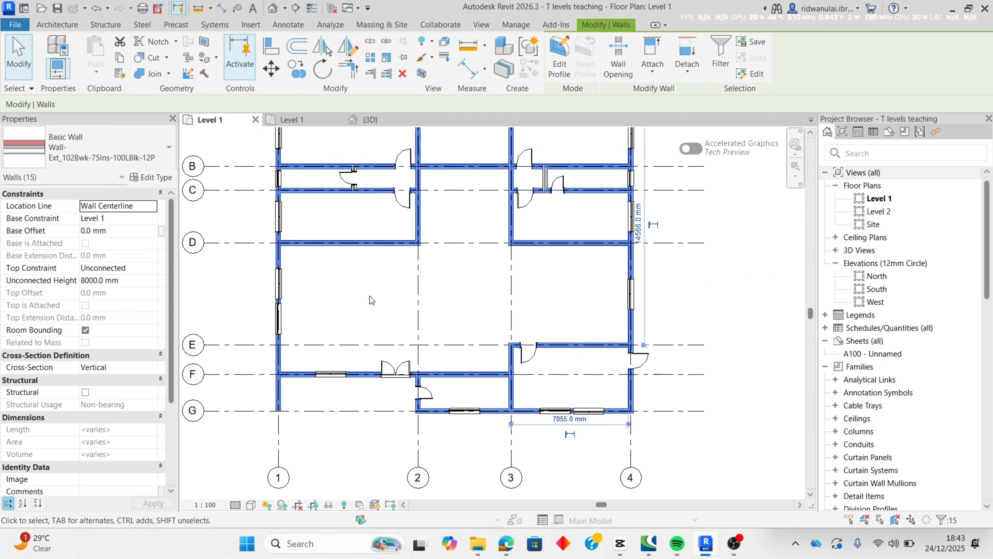
middle_drag(371, 300, 400, 408)
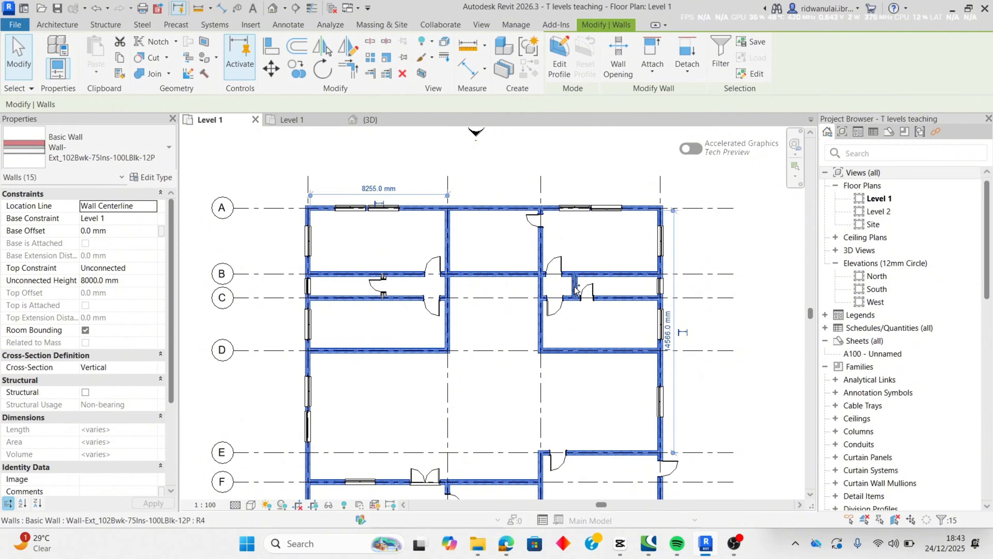
ctrl+click(577, 290)
scroll(401, 289, up, 4)
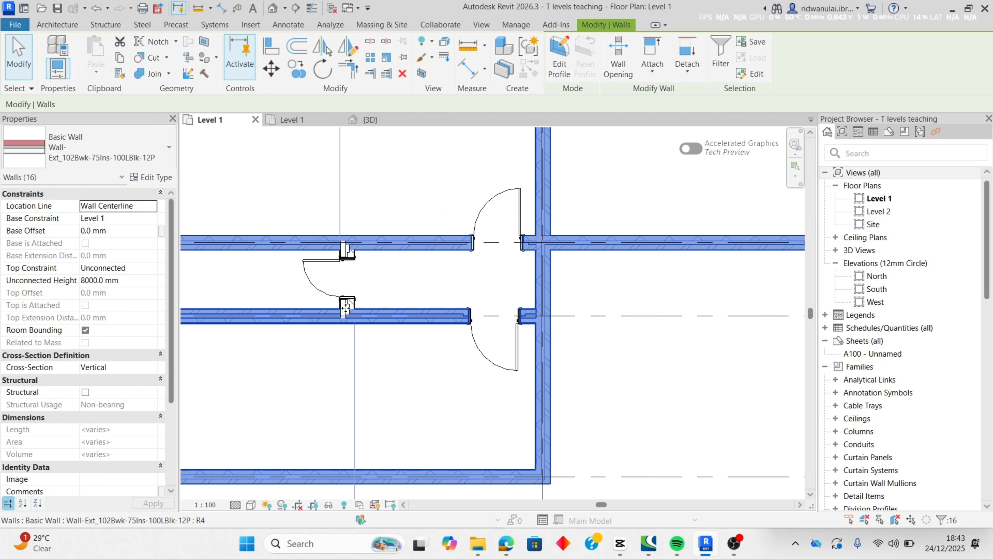
scroll(346, 307, up, 5)
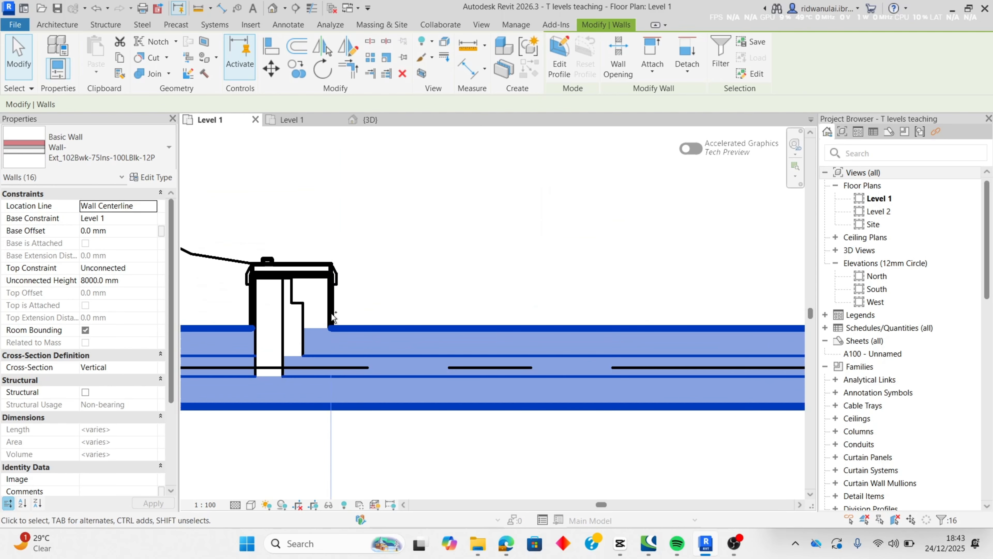
ctrl+click(304, 309)
scroll(319, 316, down, 5)
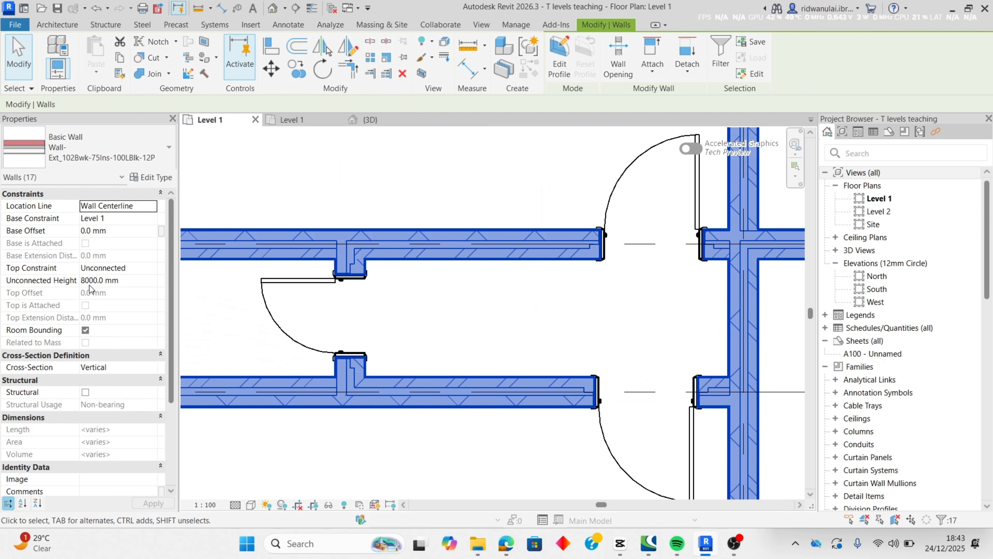
- Set the Unconnected Height of all selected walls to 3600 mm
scroll(91, 270, down, 3)
scroll(108, 282, up, 3)
drag(121, 279, 51, 283)
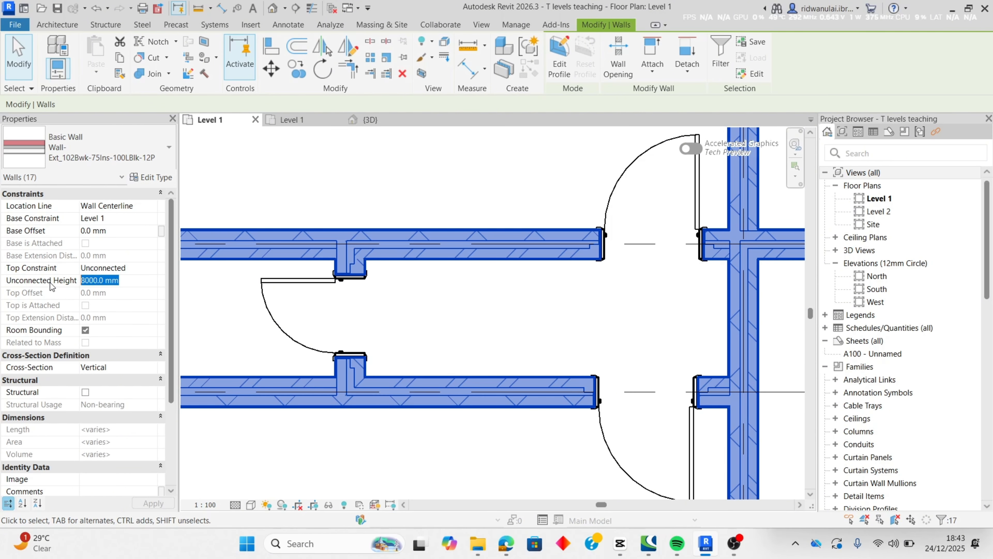
text(3600)
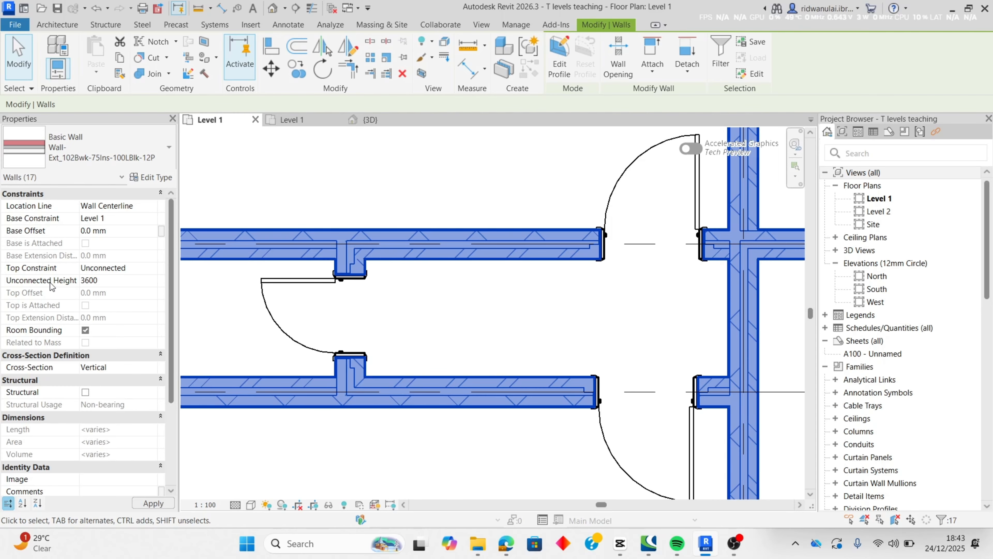
key(Return)
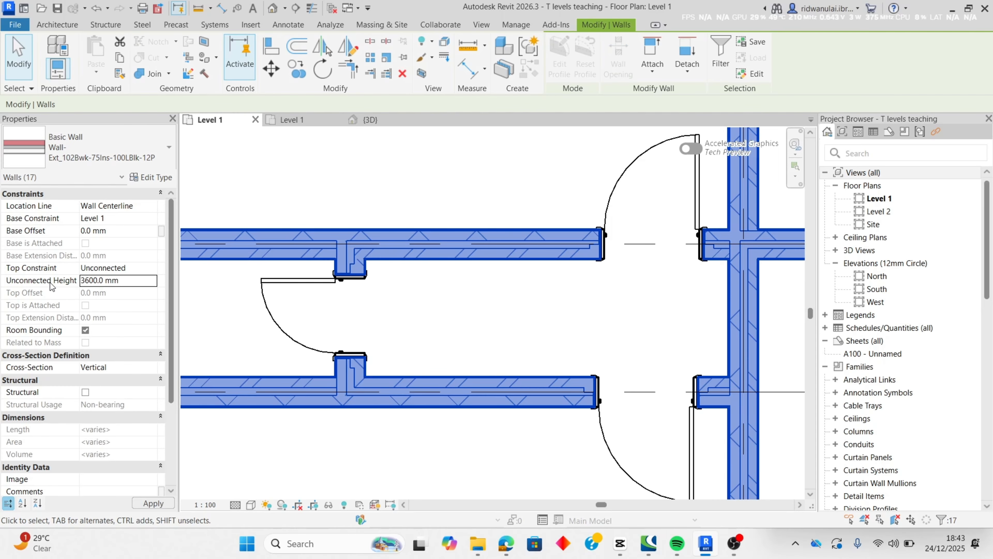
- Open the 3D view and examine the wall tops of the house against the Level 2 line from the front
click(364, 119)
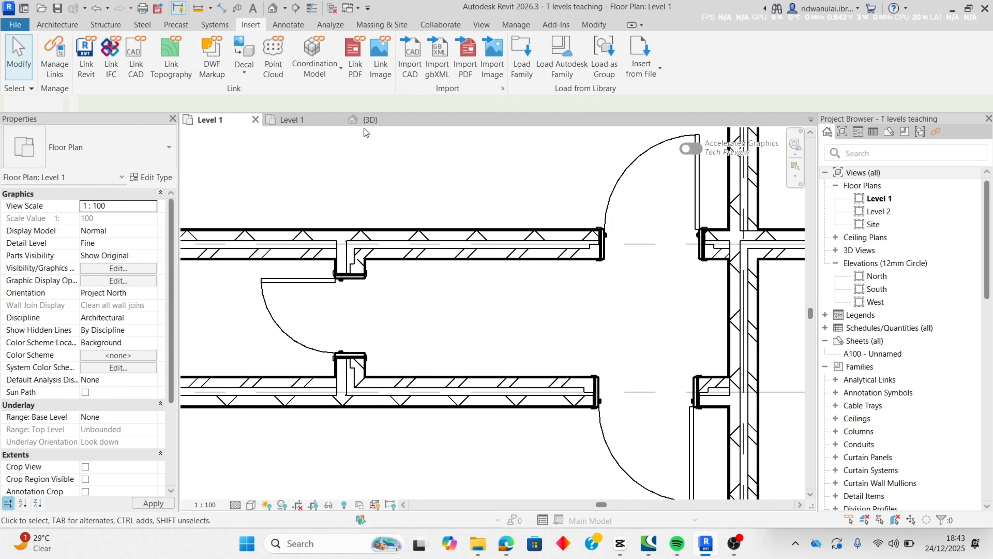
scroll(620, 404, up, 5)
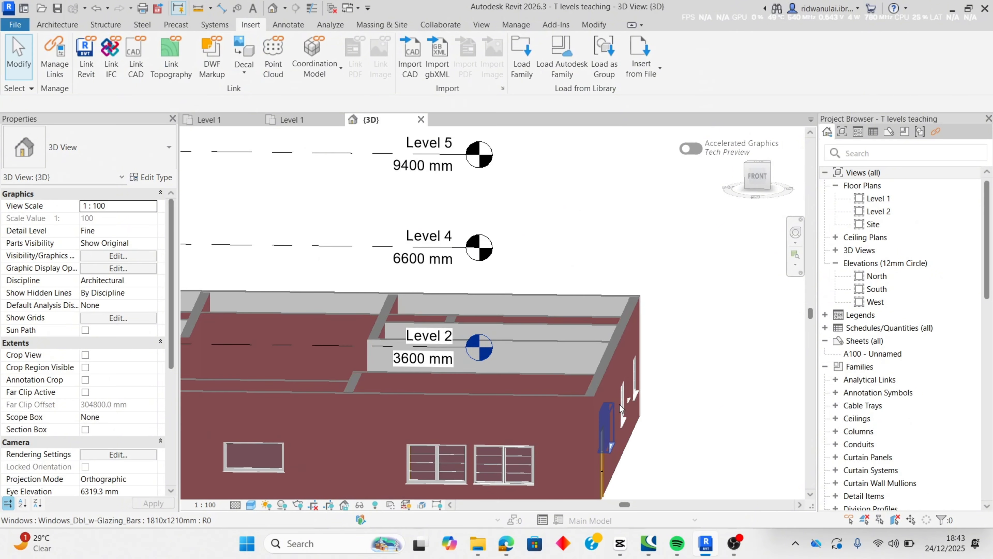
middle_drag(705, 390, 808, 338)
scroll(521, 474, down, 3)
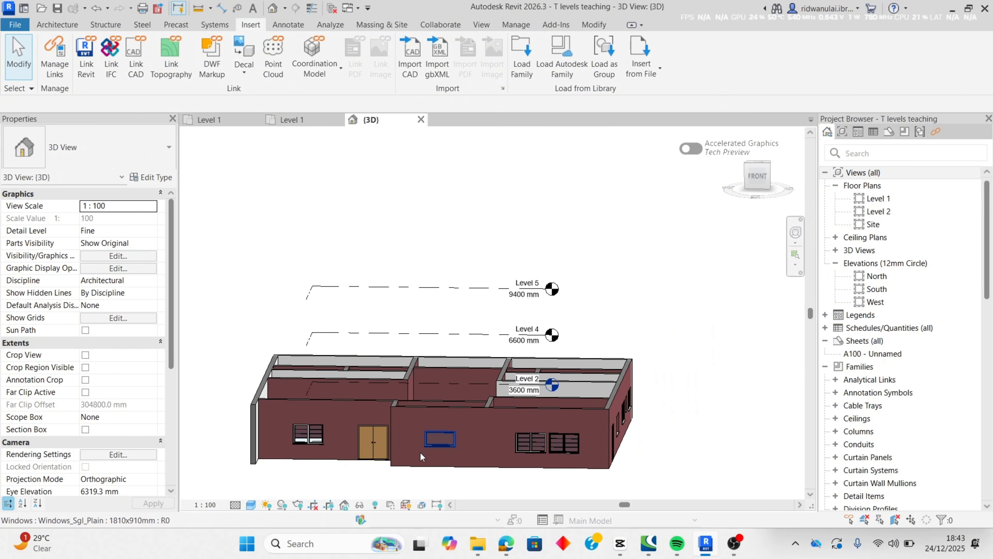
scroll(544, 423, up, 4)
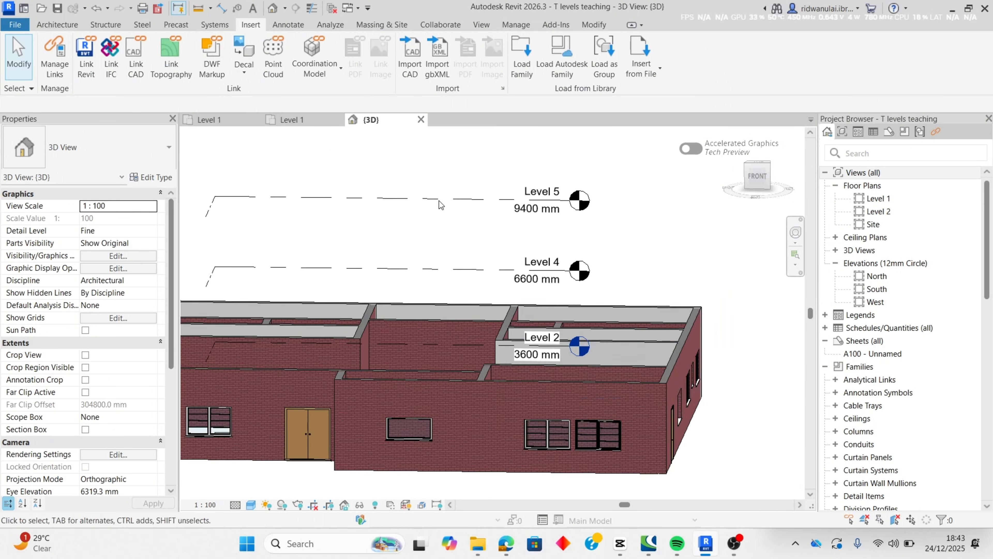
- Open the South elevation to compare the wall tops with Level 2, and return to the Level 1 plan of T levels teaching
click(877, 275)
click(877, 290)
double_click(876, 290)
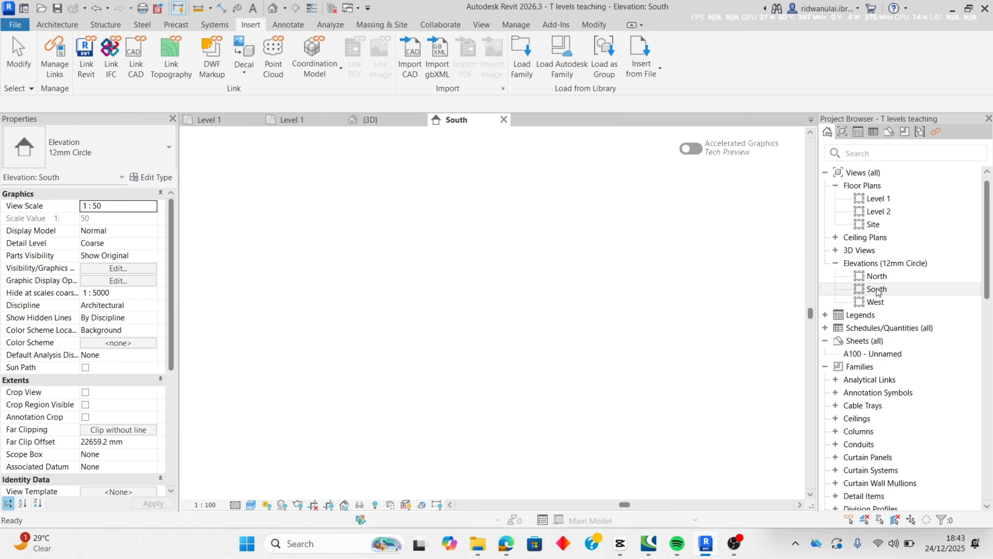
scroll(350, 382, up, 4)
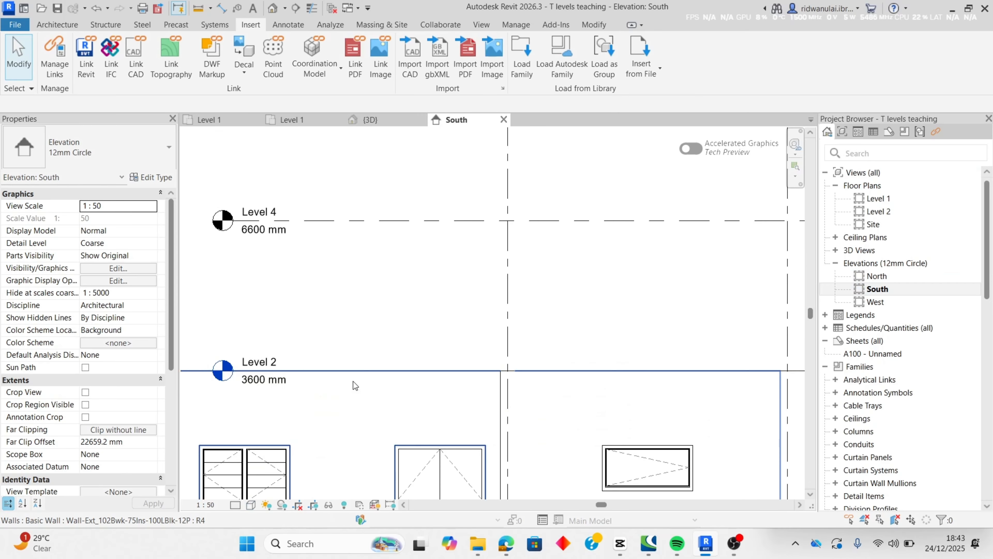
scroll(368, 383, down, 2)
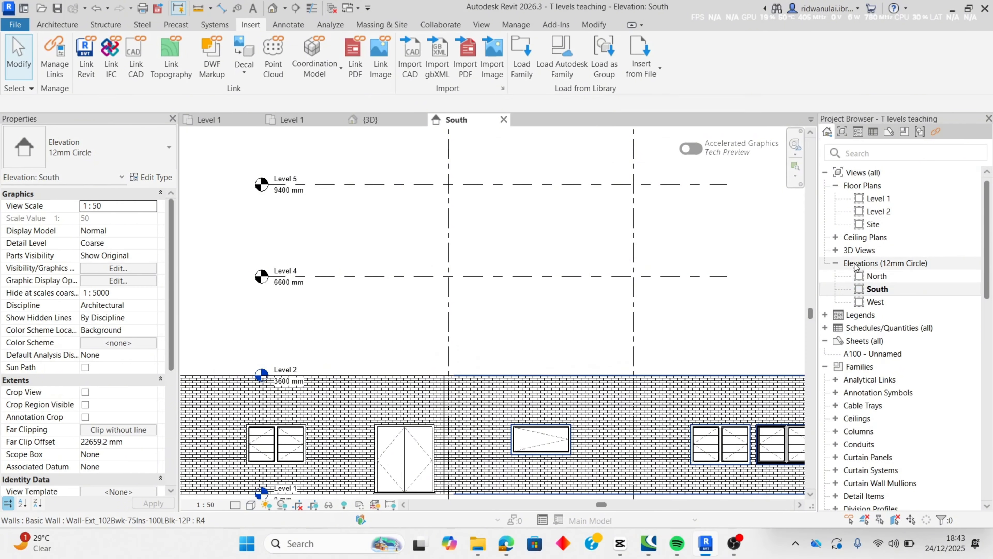
scroll(412, 394, down, 3)
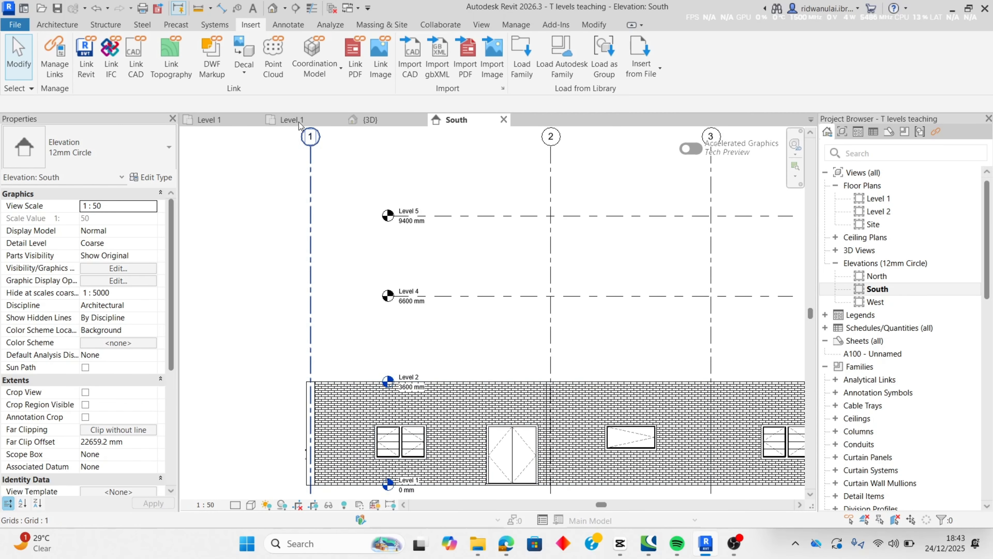
click(320, 120)
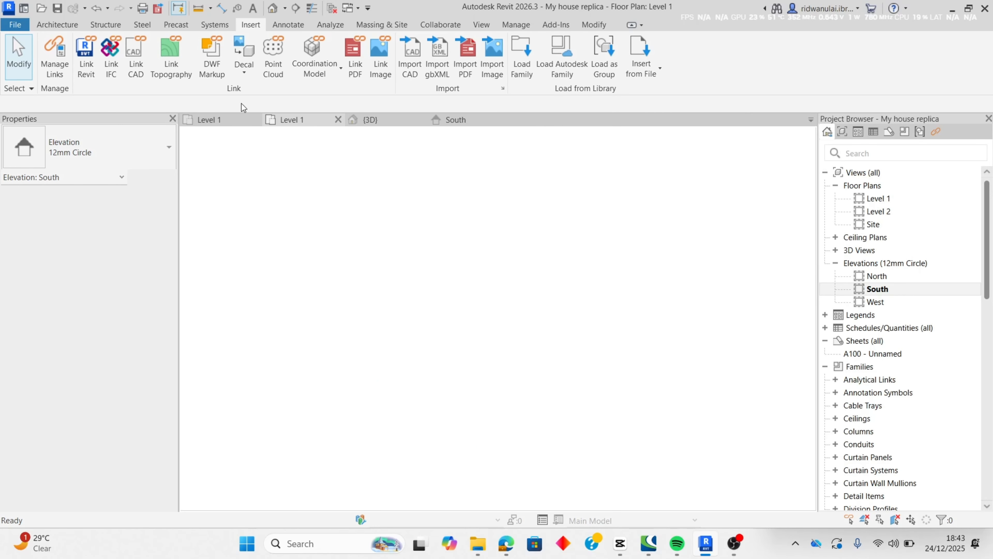
click(225, 118)
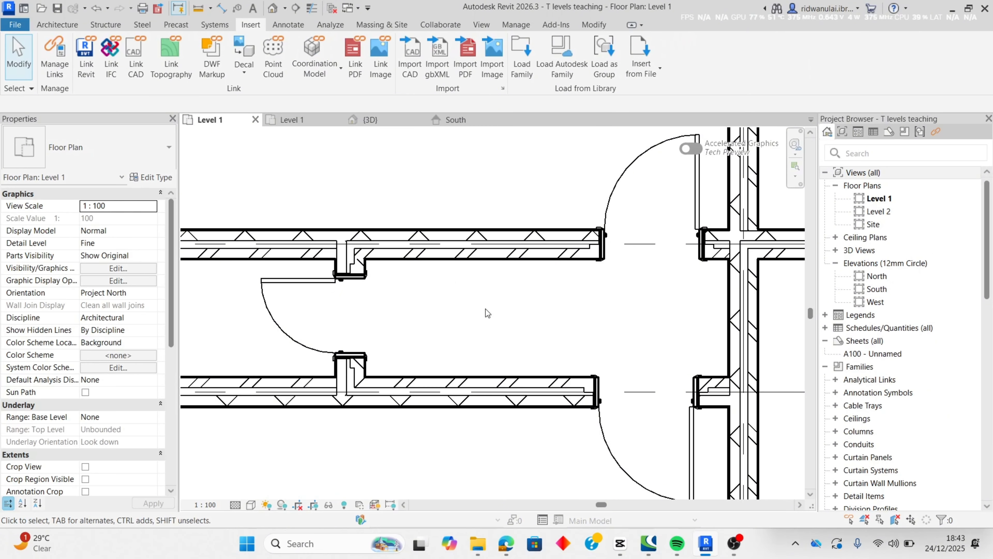
scroll(489, 313, down, 6)
scroll(512, 380, up, 6)
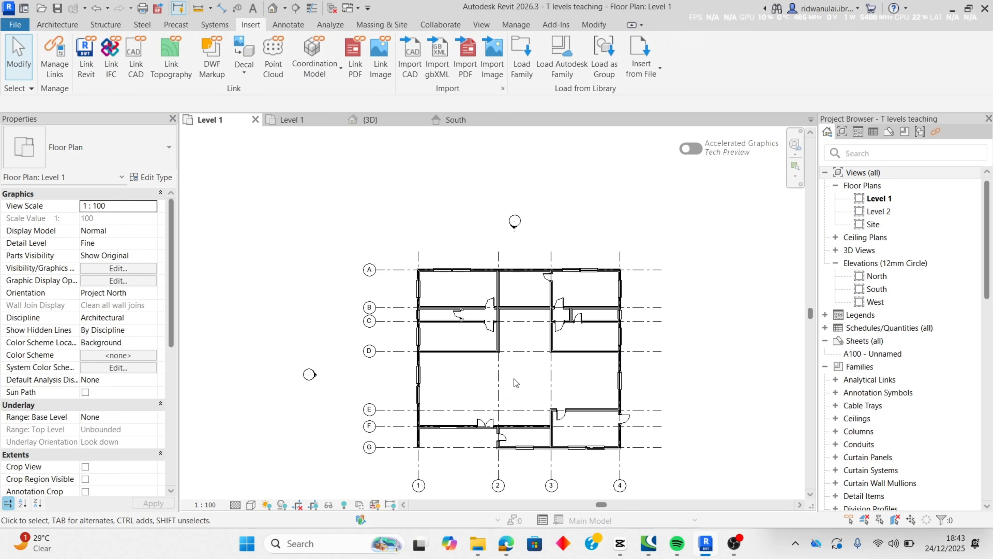
middle_drag(516, 378, 477, 335)
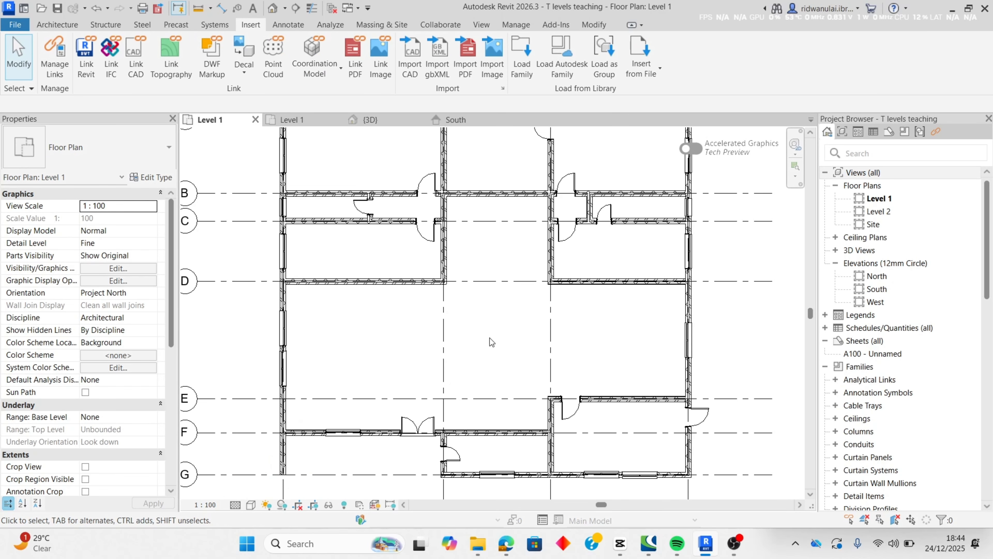
- Orbit the house in the 3D view to inspect it from the back, and return to the whole Level 1 plan
click(390, 121)
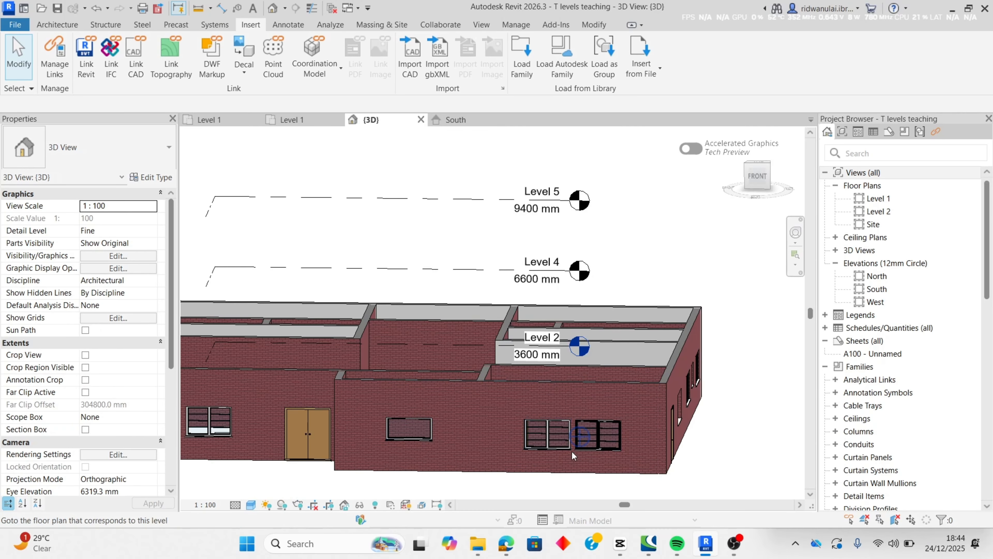
middle_drag(531, 488, 607, 464)
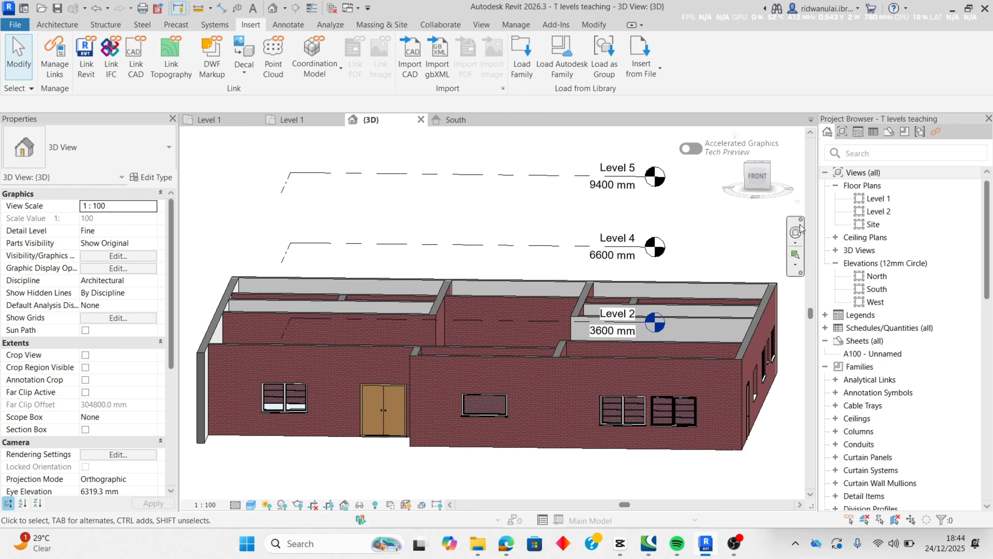
click(796, 232)
mouse_move(405, 432)
mouse_down()
mouse_move(460, 471)
mouse_move(505, 438)
mouse_move(799, 444)
mouse_move(192, 449)
mouse_move(765, 459)
mouse_up()
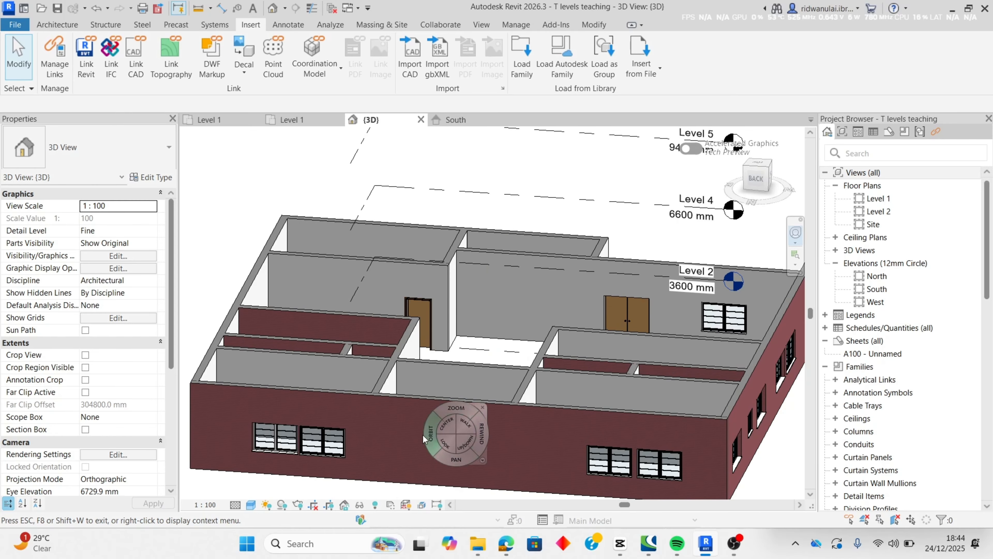
click(214, 120)
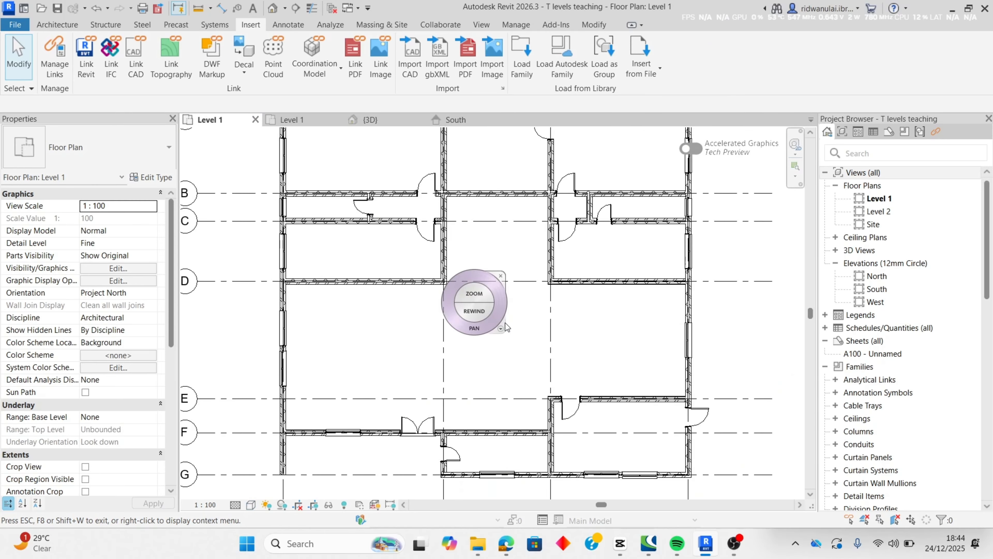
middle_drag(605, 317, 604, 439)
scroll(604, 432, down, 2)
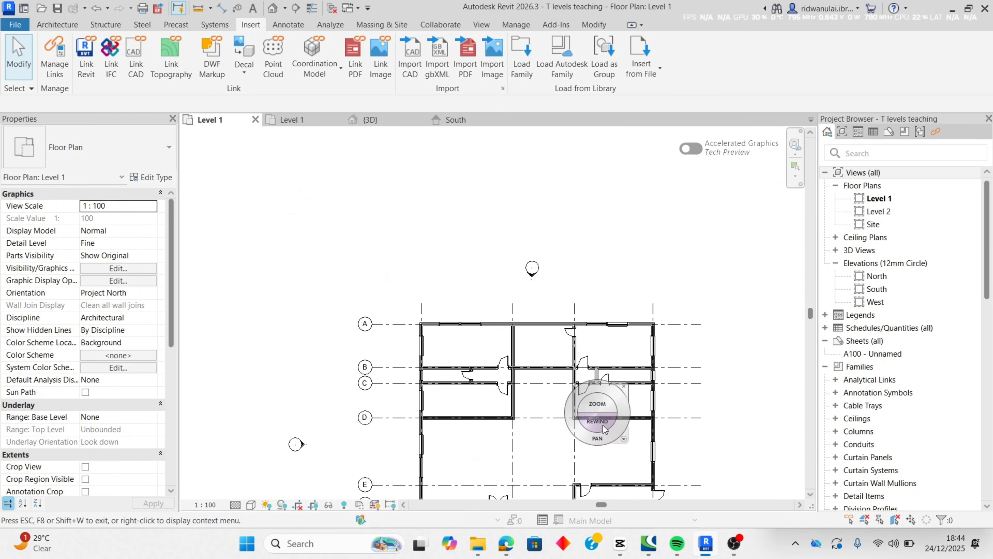
- Place a Windows_Sgl_Plain 1810x1210mm window in the grid A wall, midway between grids 2 and 3
scroll(603, 425, up, 1)
key(Escape)
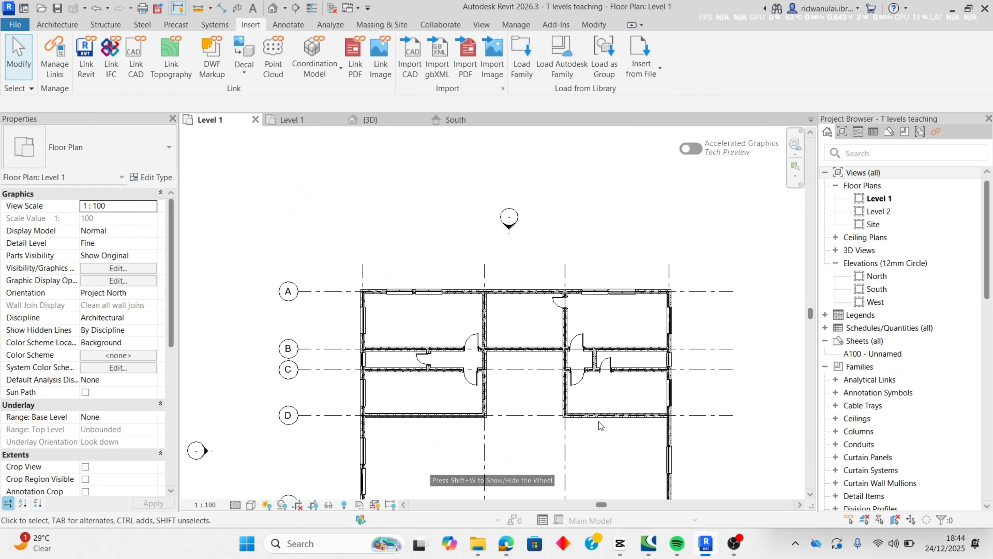
click(57, 25)
click(105, 59)
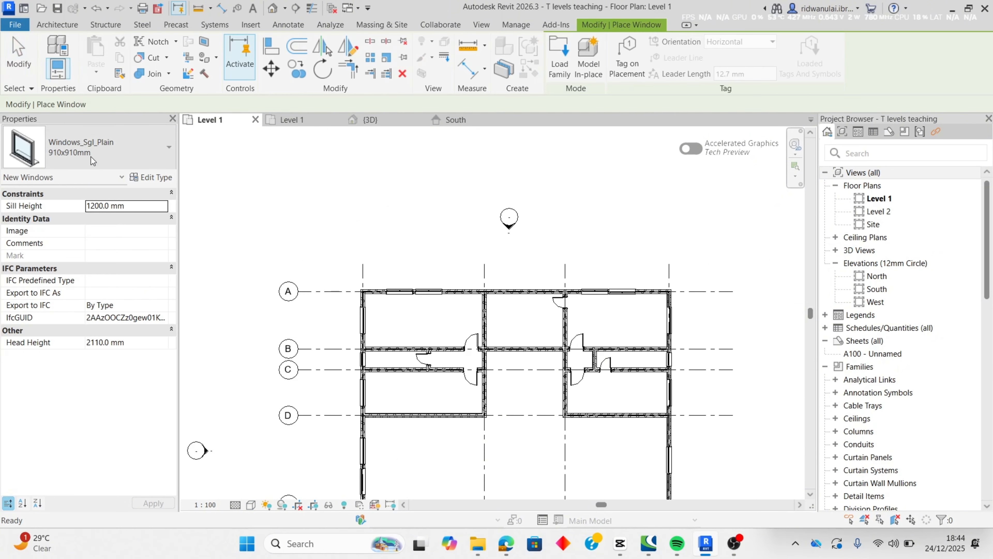
click(135, 151)
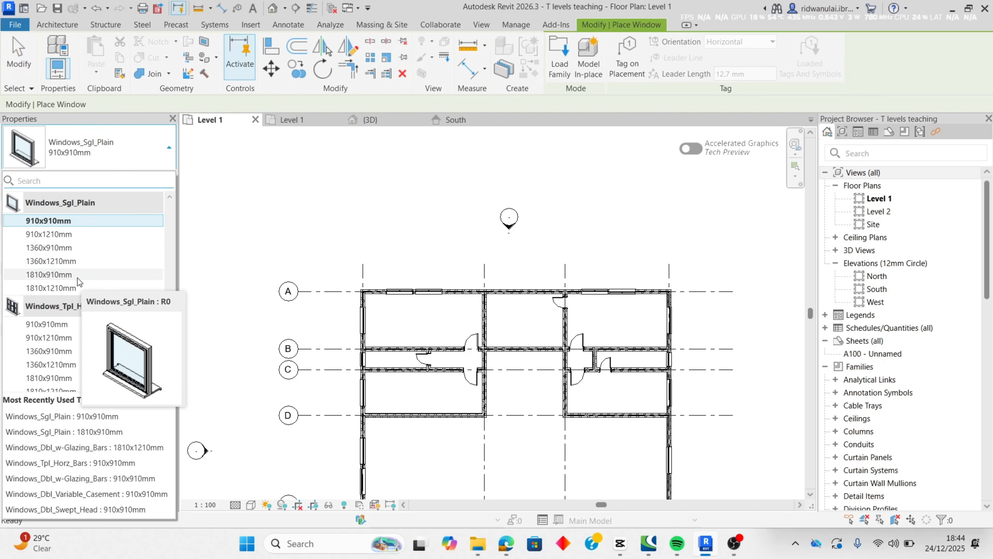
click(77, 286)
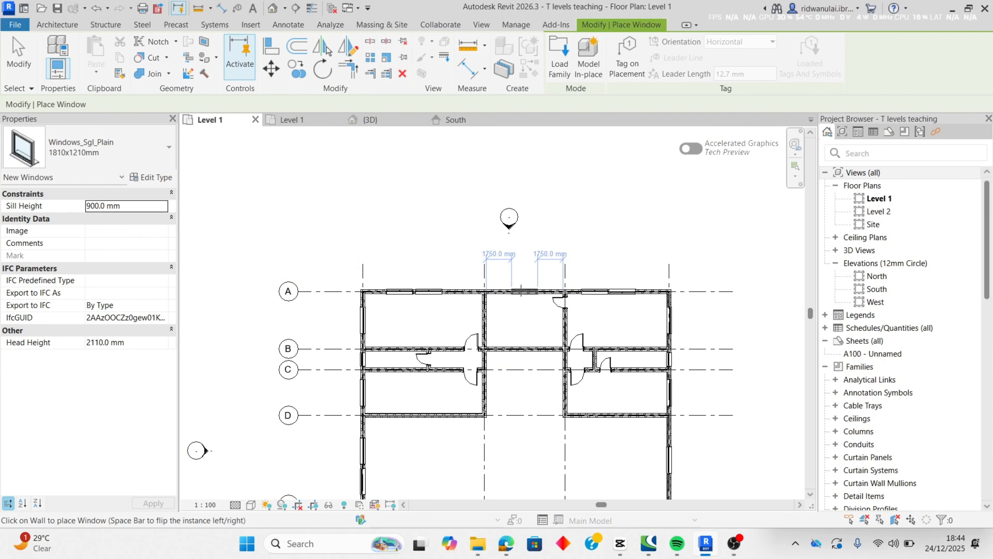
click(530, 301)
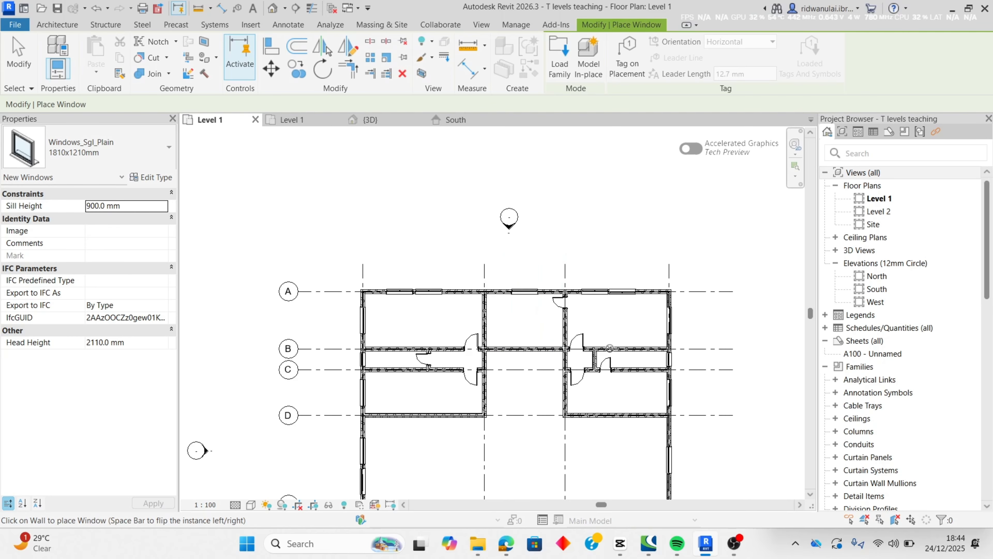
scroll(536, 396, down, 1)
key(Escape)
key(Escape)
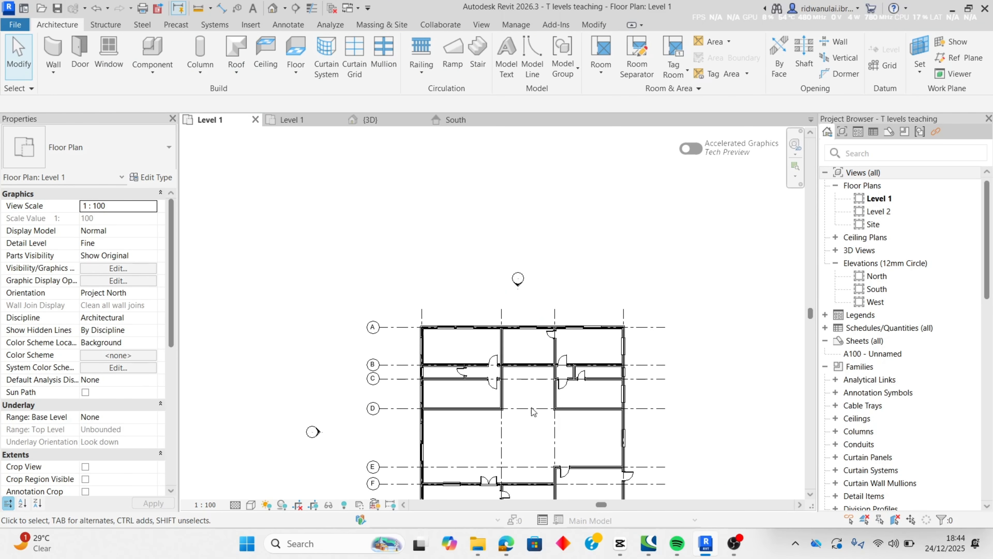
- Open the 3D view and examine the new window in the back wall of the house
scroll(517, 417, down, 3)
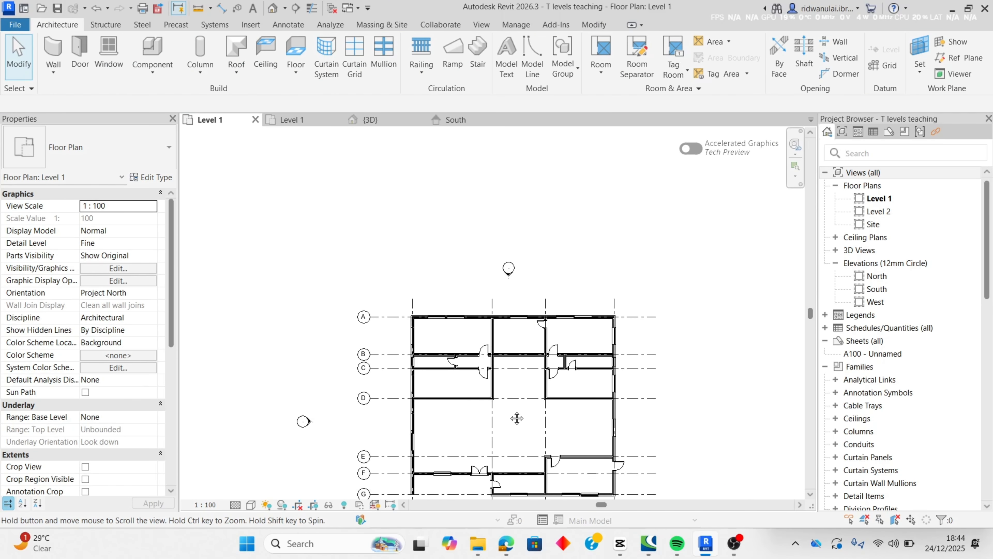
click(366, 119)
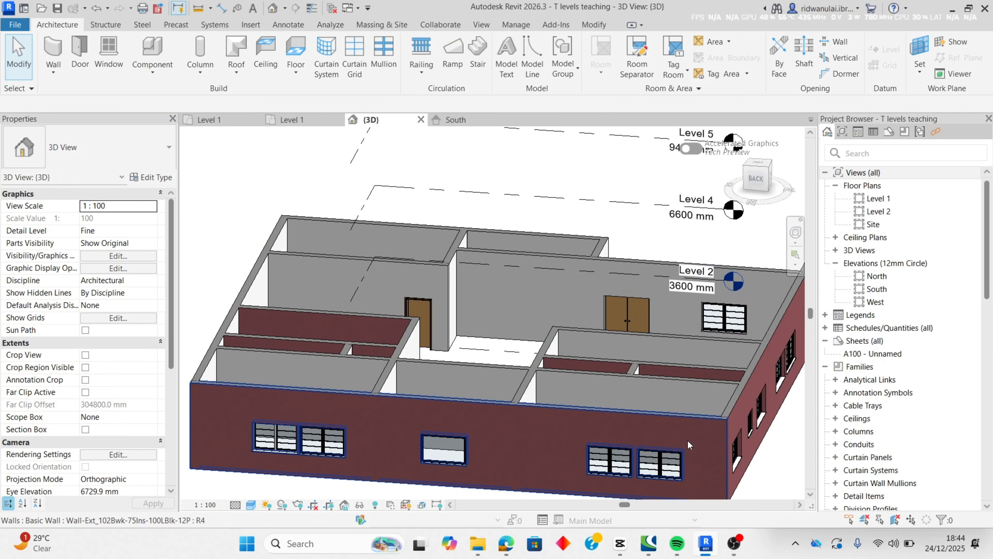
middle_drag(489, 407, 473, 331)
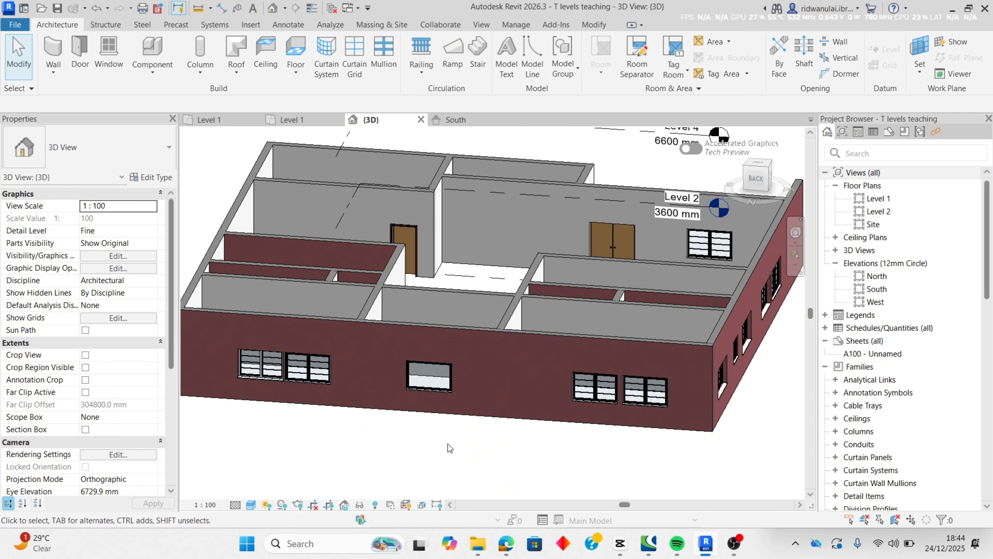
middle_drag(404, 459, 468, 458)
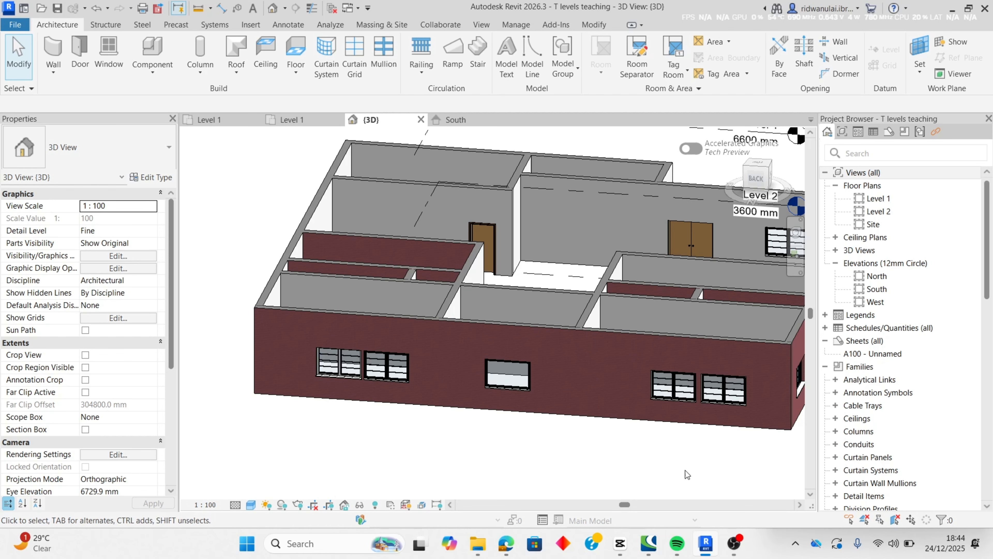
scroll(602, 437, down, 2)
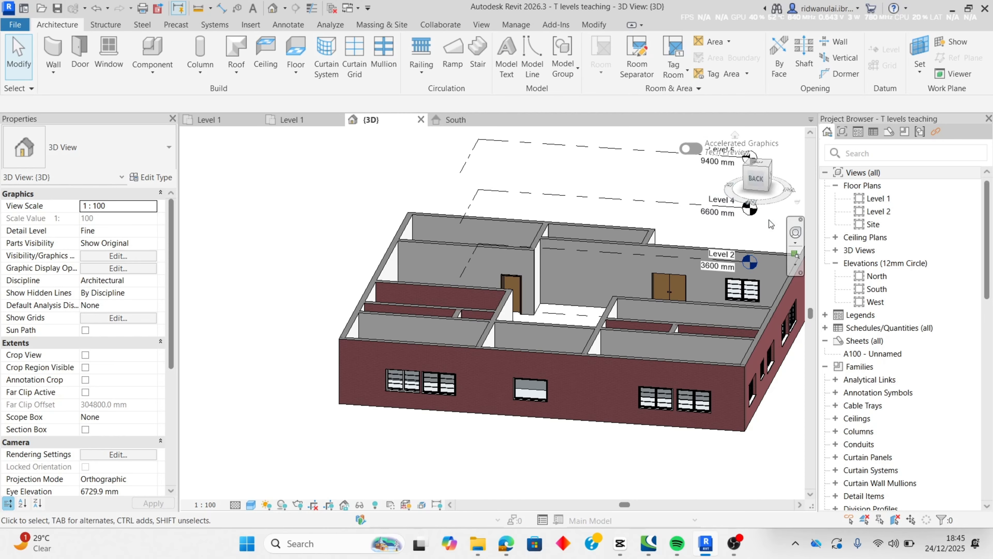
- Inspect the back, left and front faces of the house in the 3D view, and return to the whole Level 1 plan
click(758, 181)
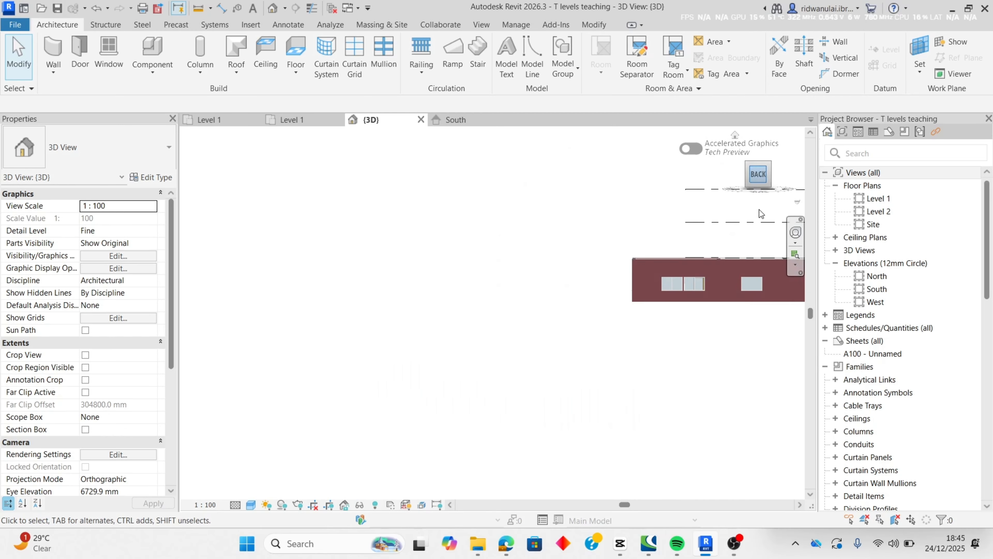
middle_drag(731, 327, 761, 324)
scroll(691, 349, up, 4)
scroll(697, 341, down, 2)
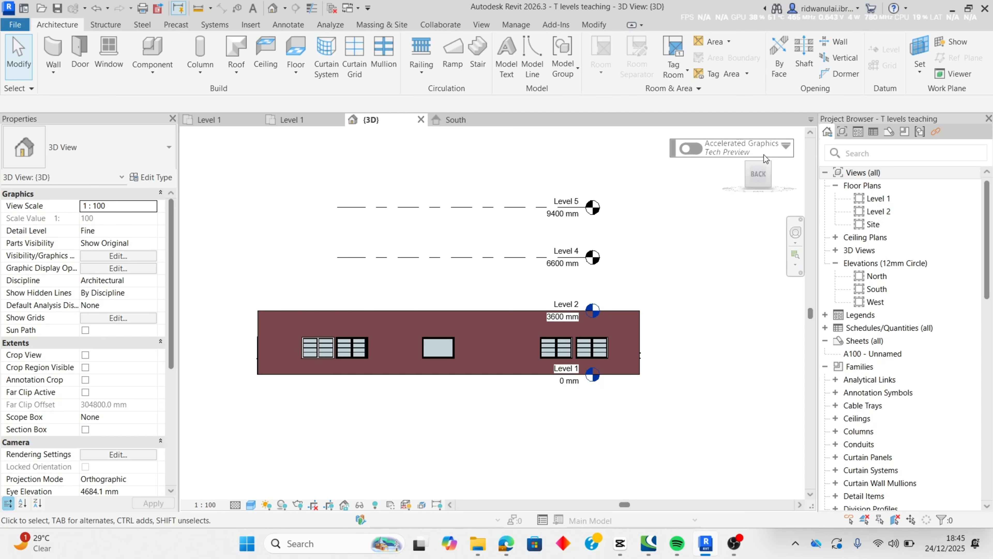
click(778, 174)
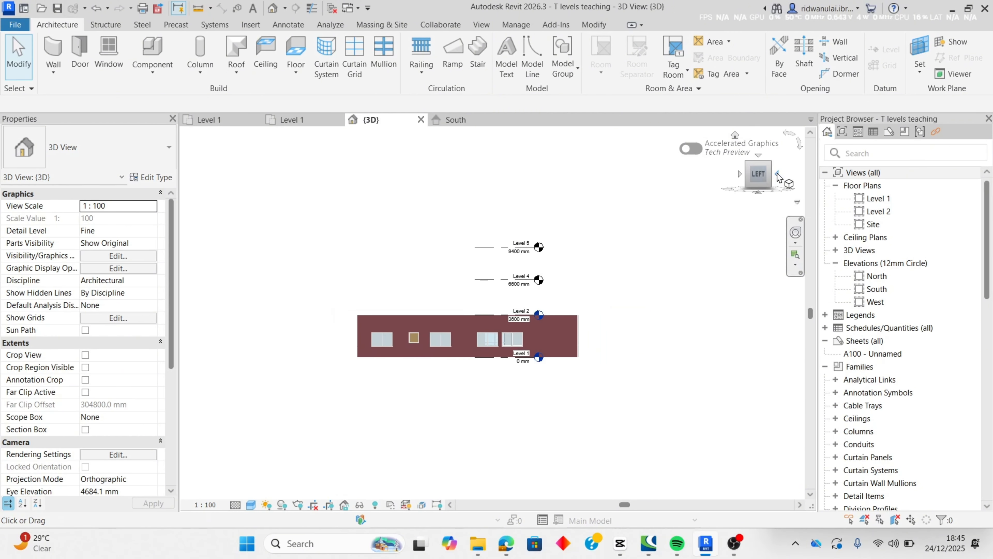
click(777, 174)
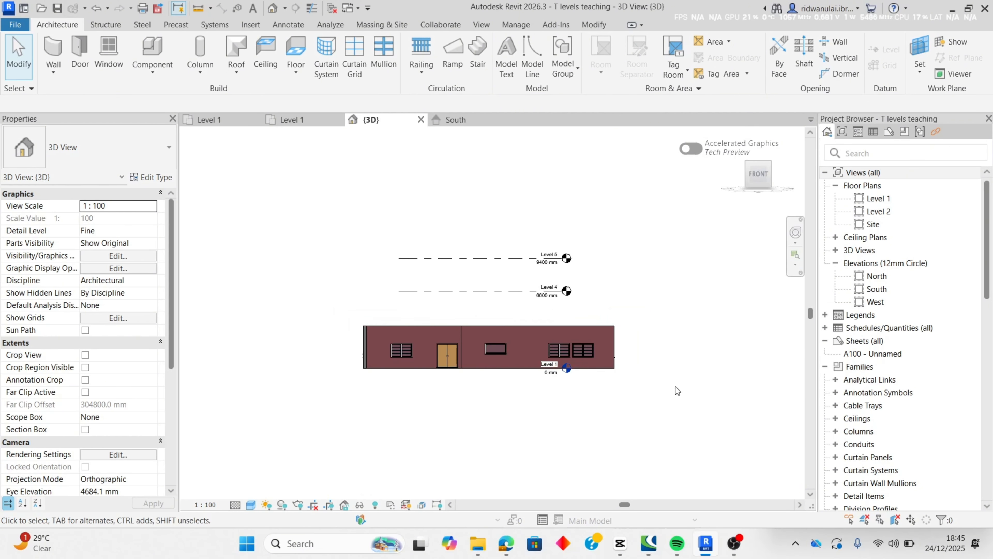
scroll(575, 407, up, 2)
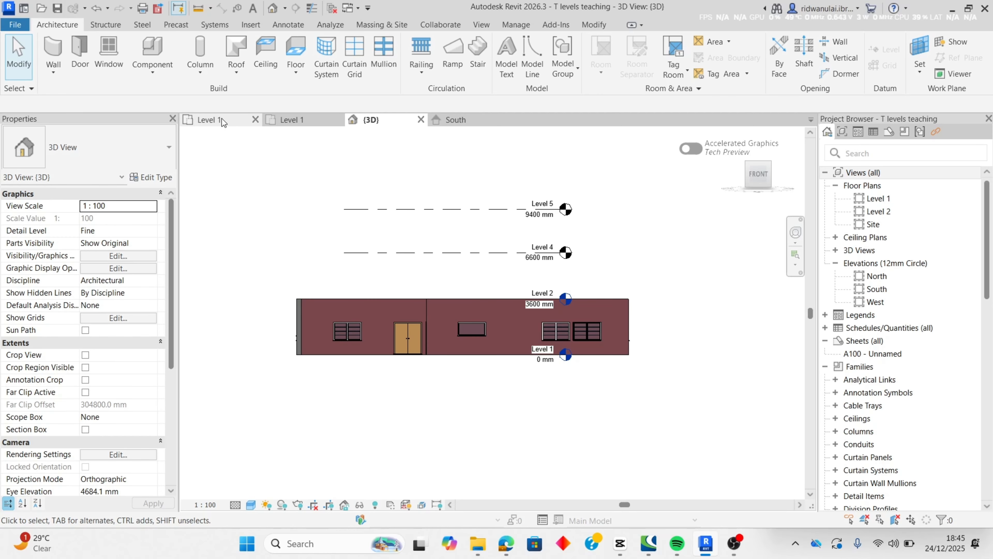
click(210, 120)
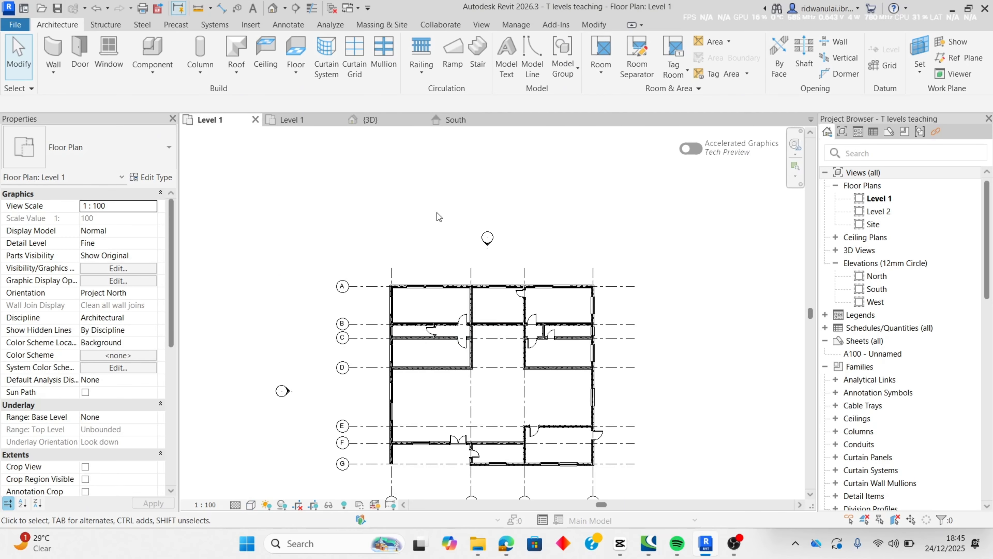
middle_drag(637, 406, 601, 359)
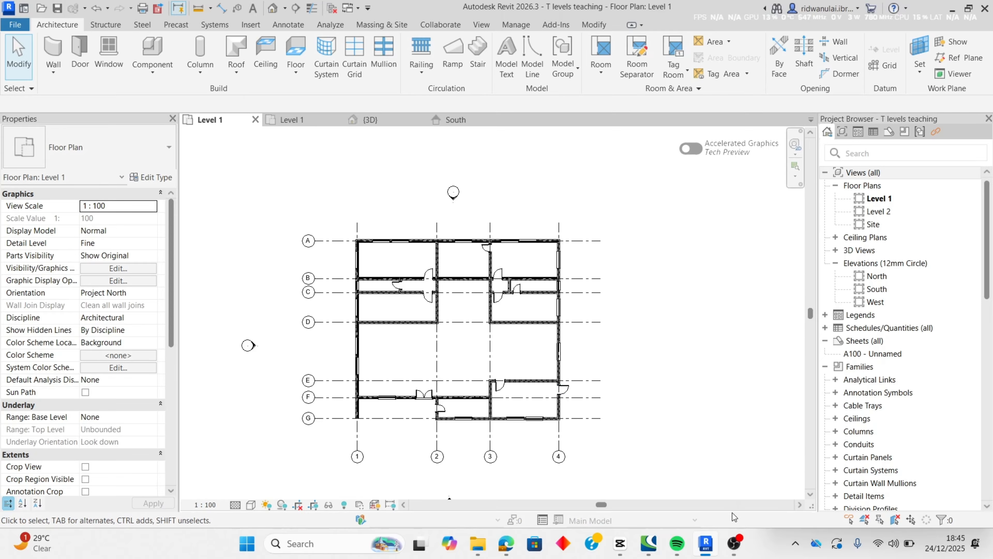
click(734, 542)
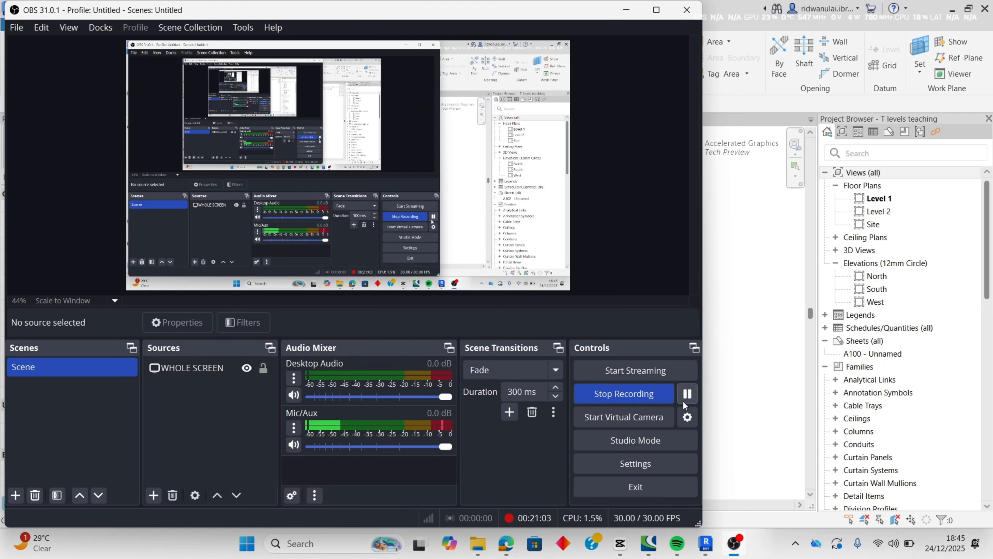
click(687, 394)
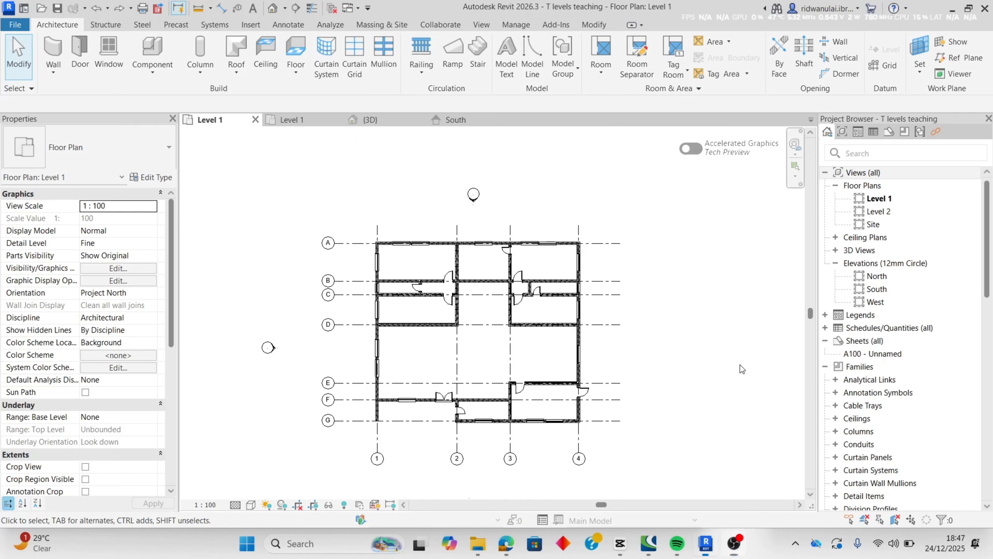
- Duplicate the type of the grid F wall's window beside the double door, naming the new type 1810x1210mm 2 Edited type
scroll(488, 446, up, 3)
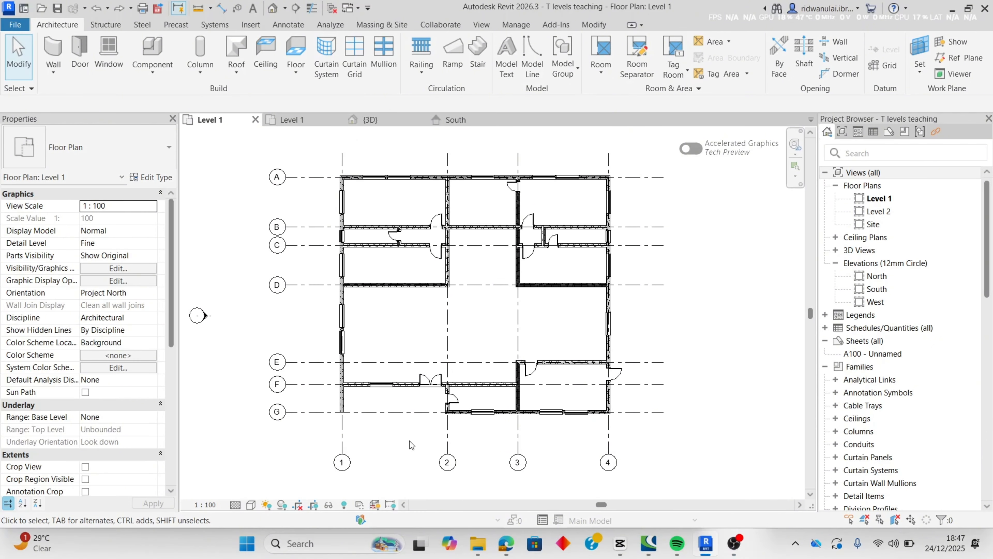
scroll(409, 434, up, 1)
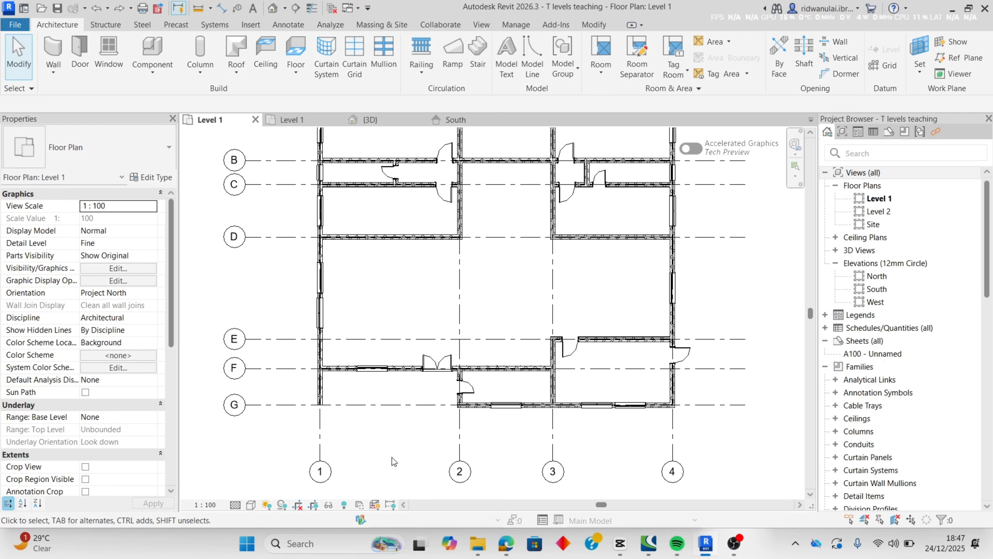
scroll(370, 385, up, 1)
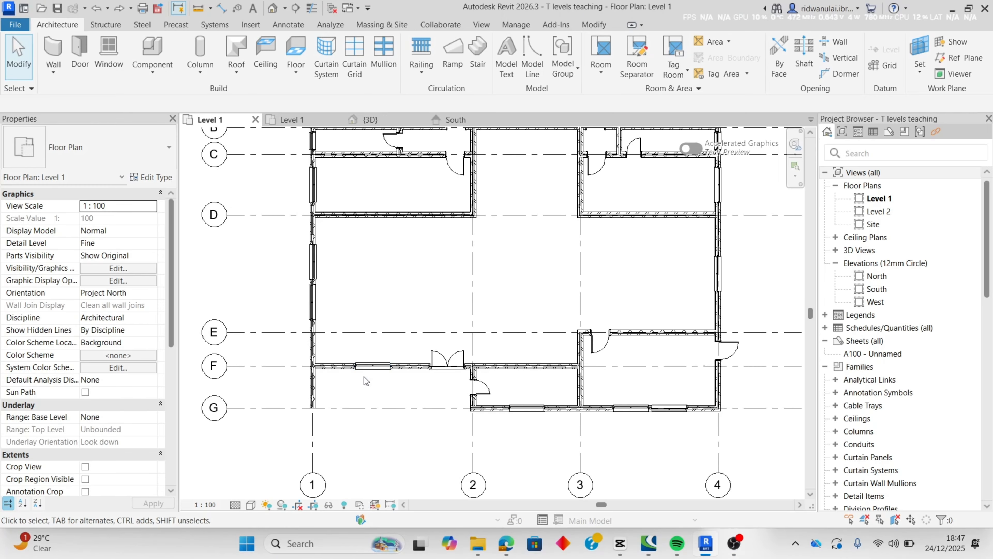
click(366, 120)
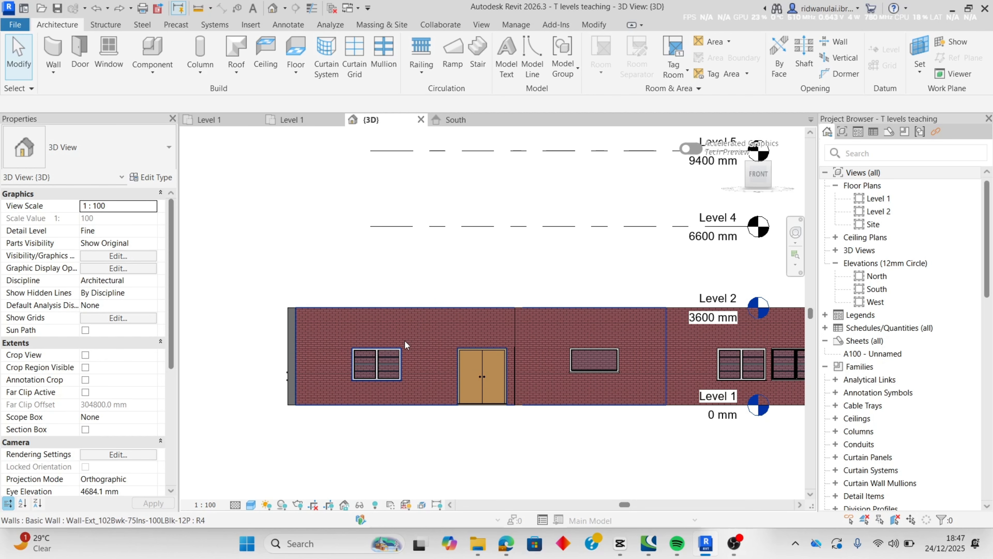
click(217, 119)
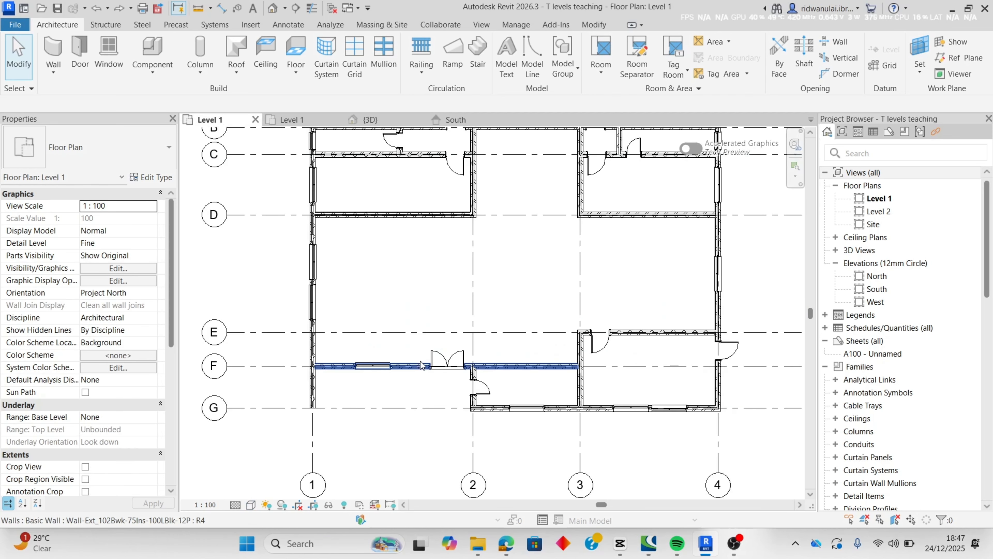
click(376, 367)
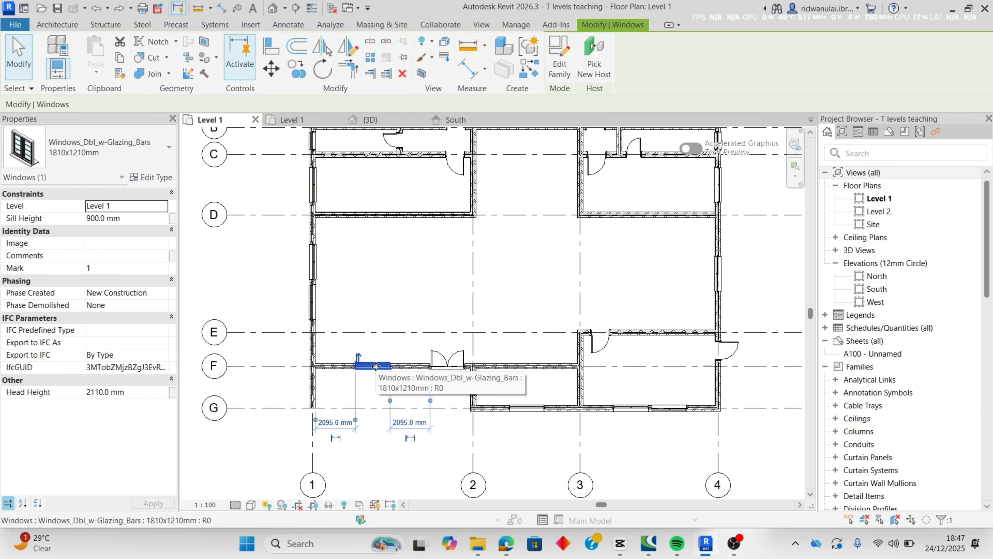
click(152, 177)
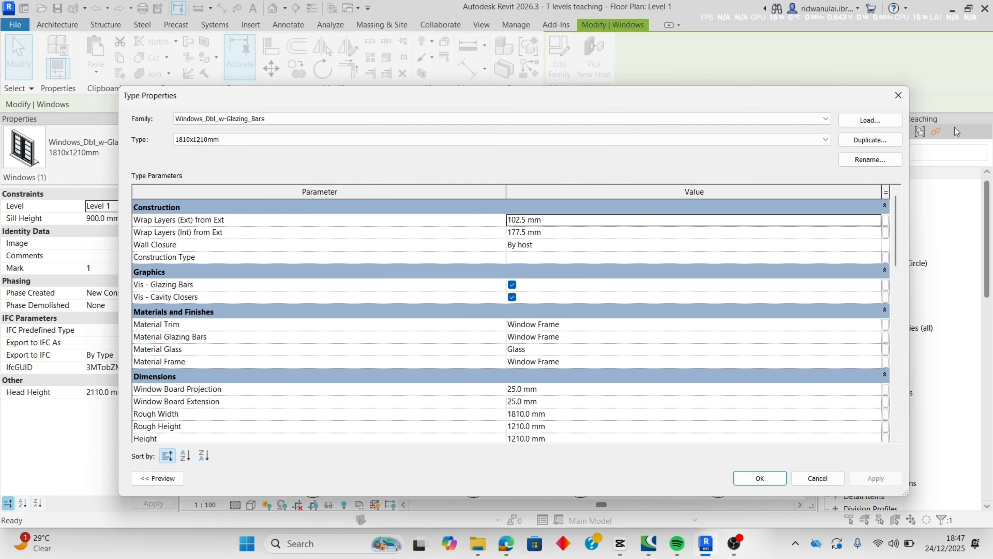
click(876, 141)
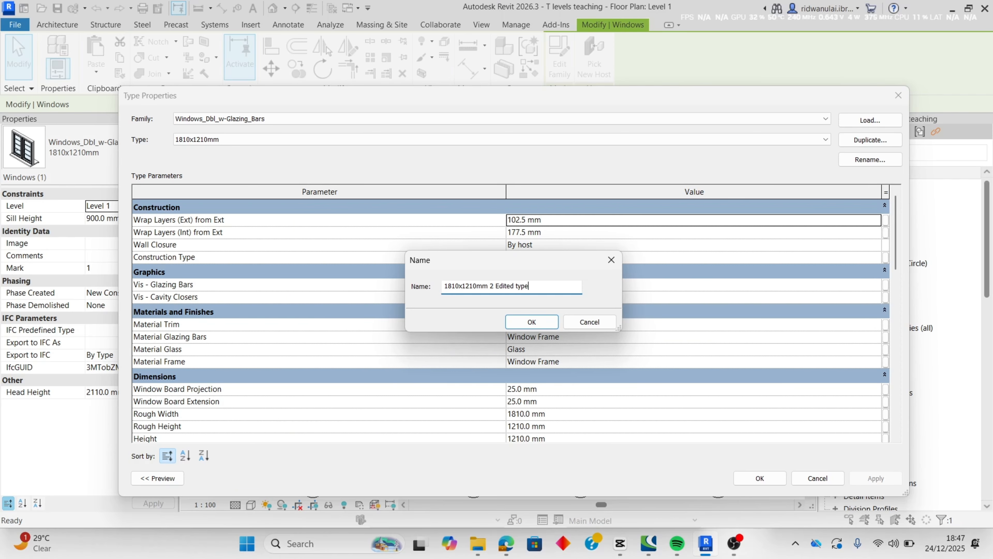
click(532, 322)
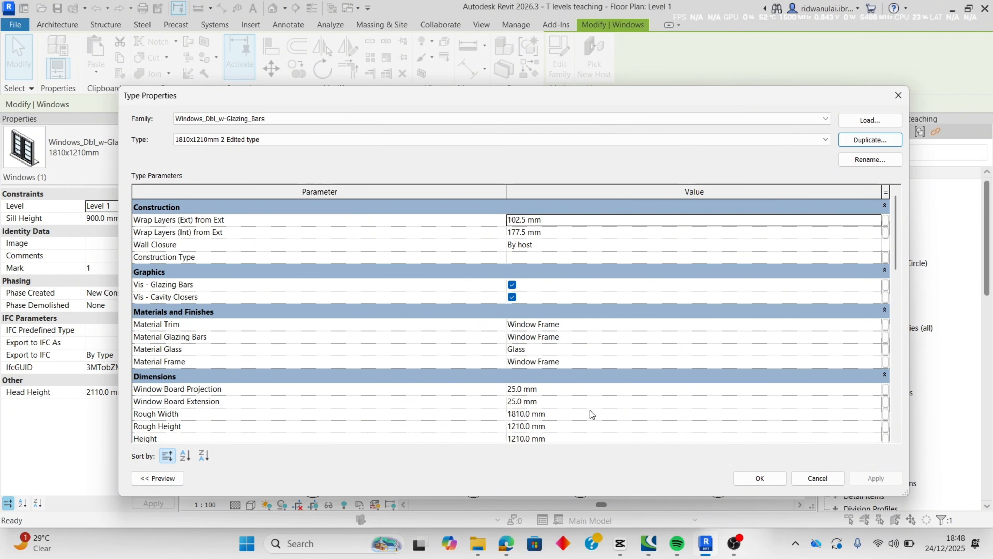
- Set the Rough Width of the duplicated window type to 2500 mm and apply the change
scroll(592, 414, down, 3)
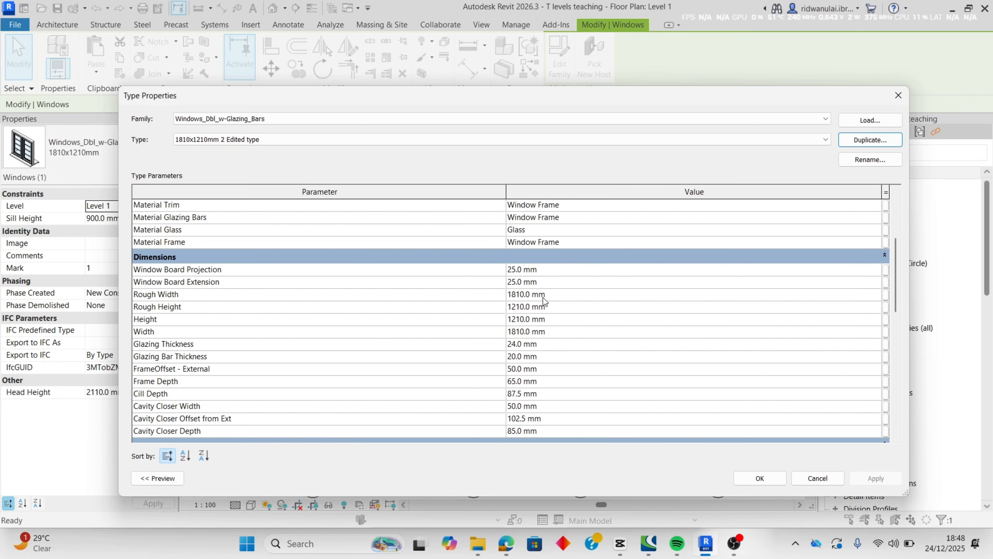
click(554, 295)
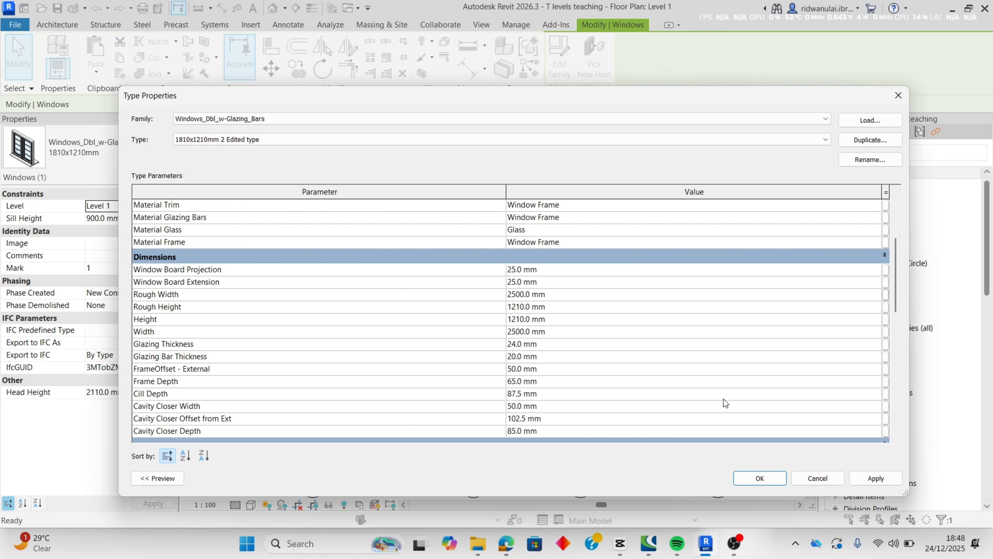
click(876, 477)
click(759, 478)
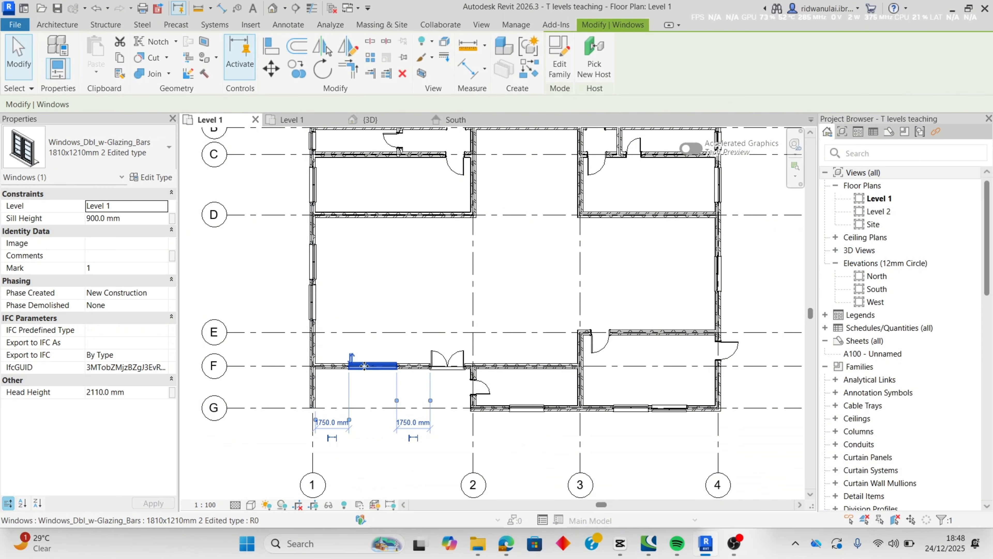
- In the 3D view, duplicate the type of the front wall's double door, naming the new type 1810x2110mm 2 edited type
click(364, 120)
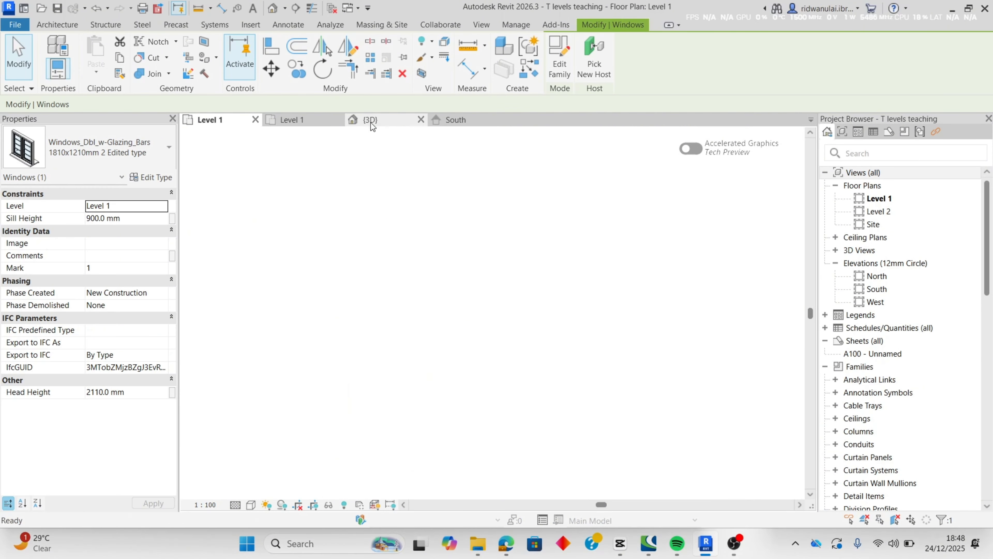
click(372, 455)
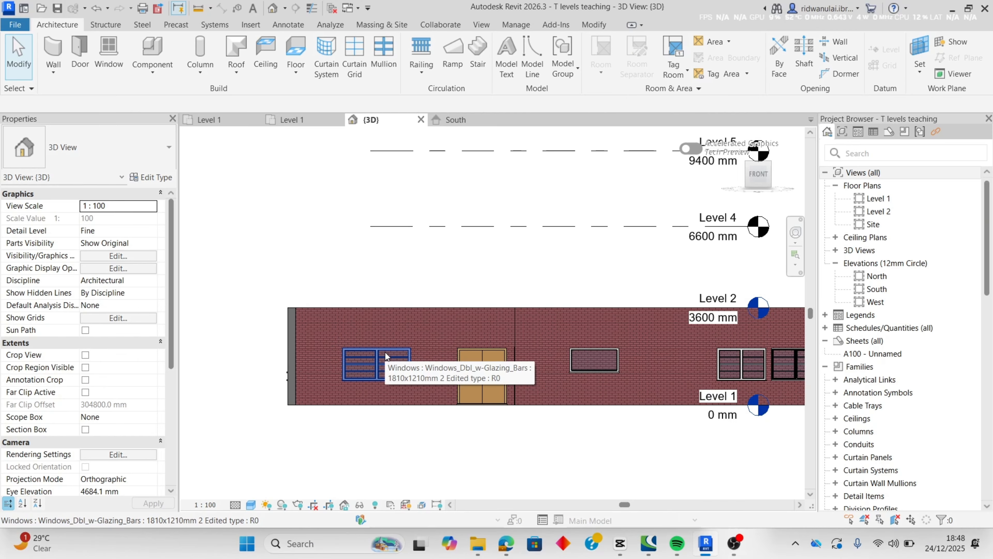
click(486, 352)
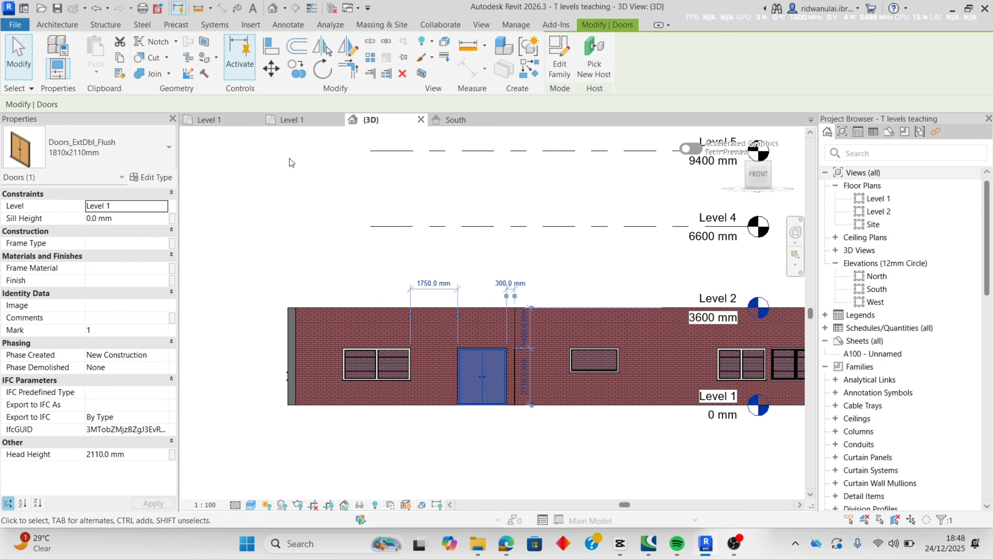
click(152, 177)
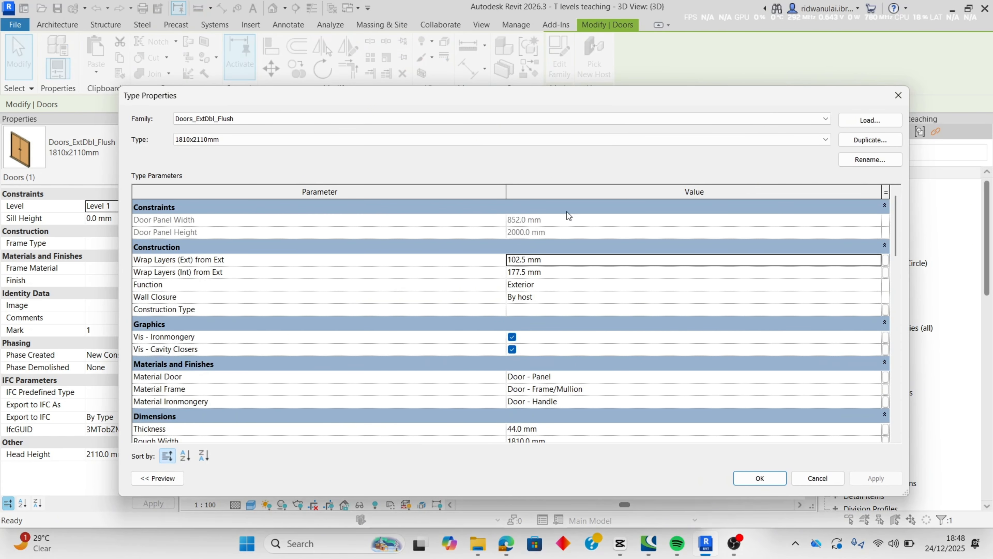
click(868, 141)
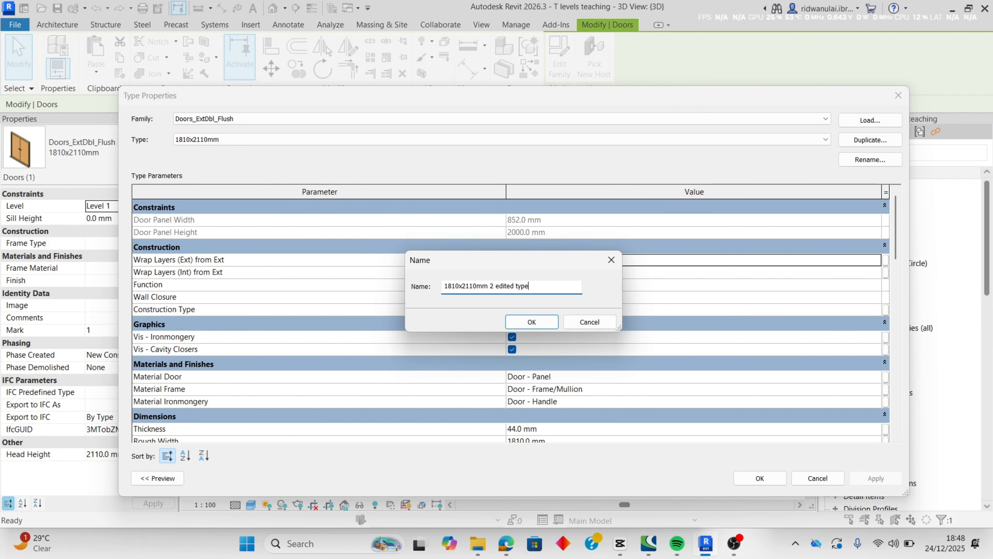
click(531, 322)
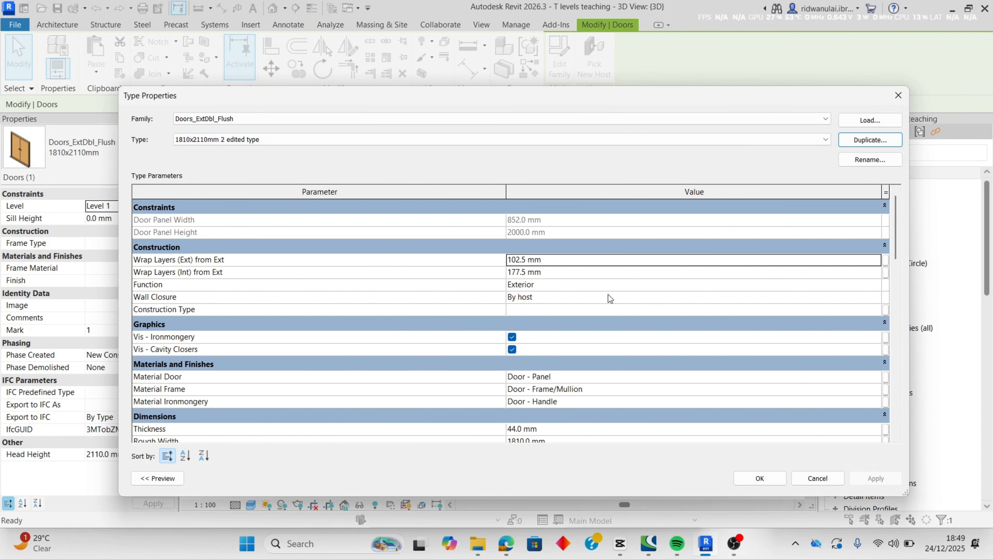
- Set the duplicated door type's Rough Width to 2500 mm and Rough Height to 2100 mm, apply them and accept the warning
scroll(592, 296, down, 5)
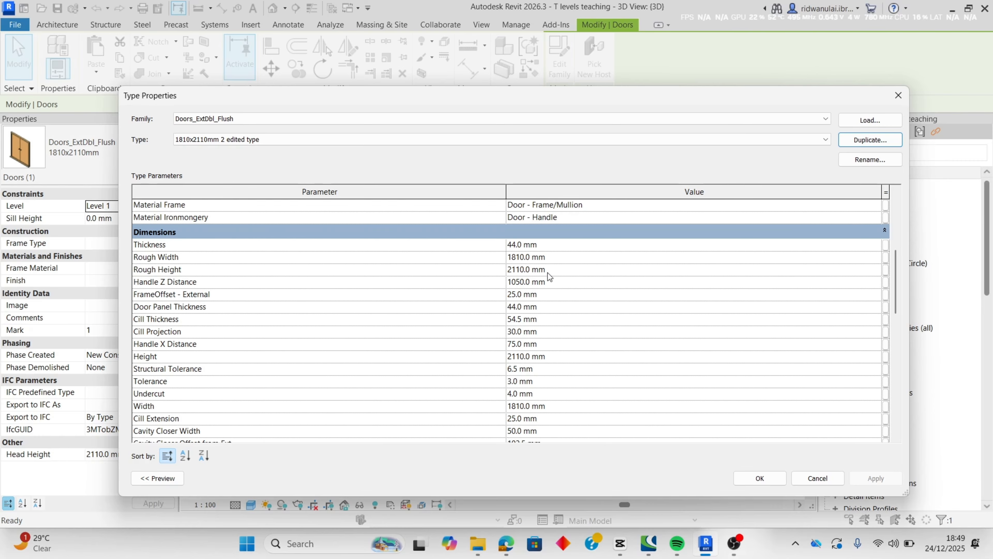
click(523, 257)
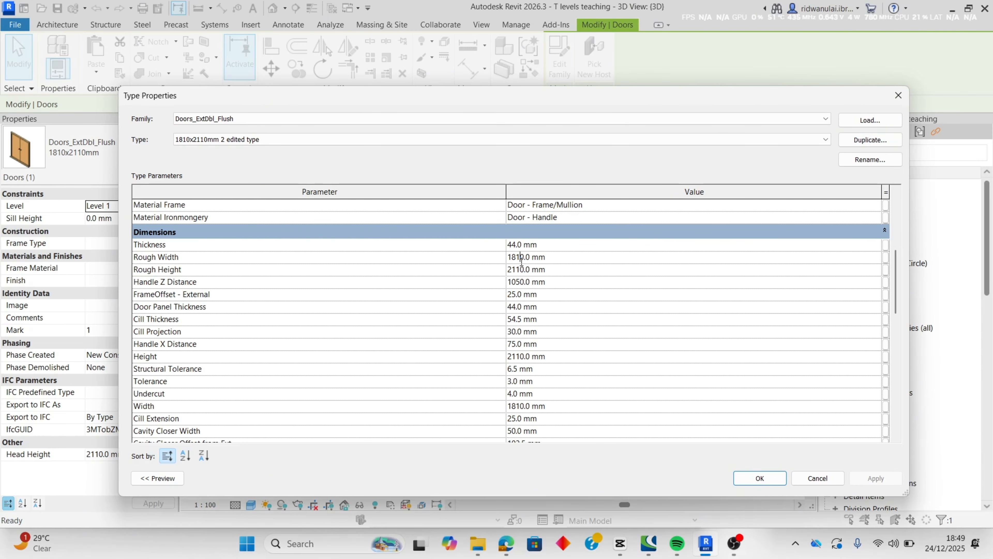
drag(510, 258, 559, 258)
text(250)
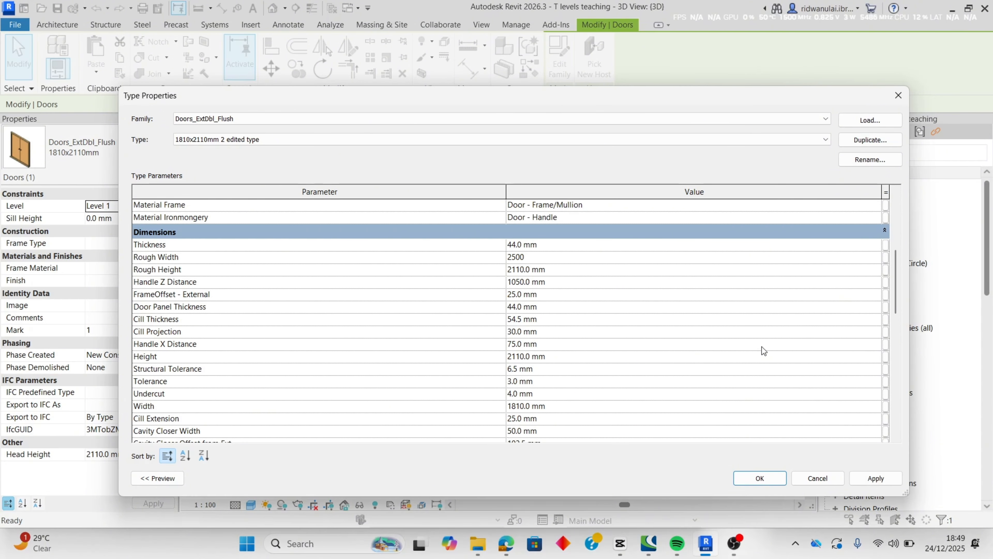
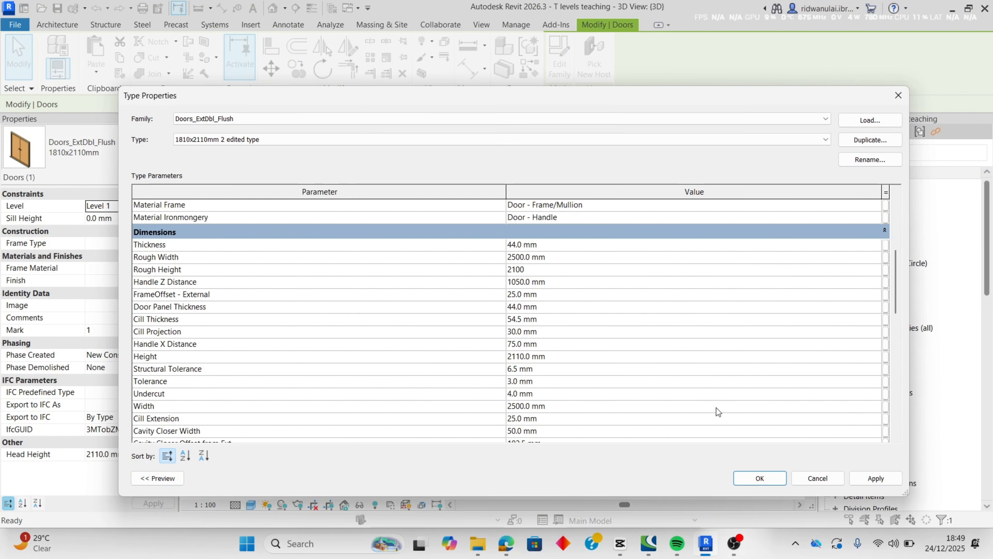
click(889, 482)
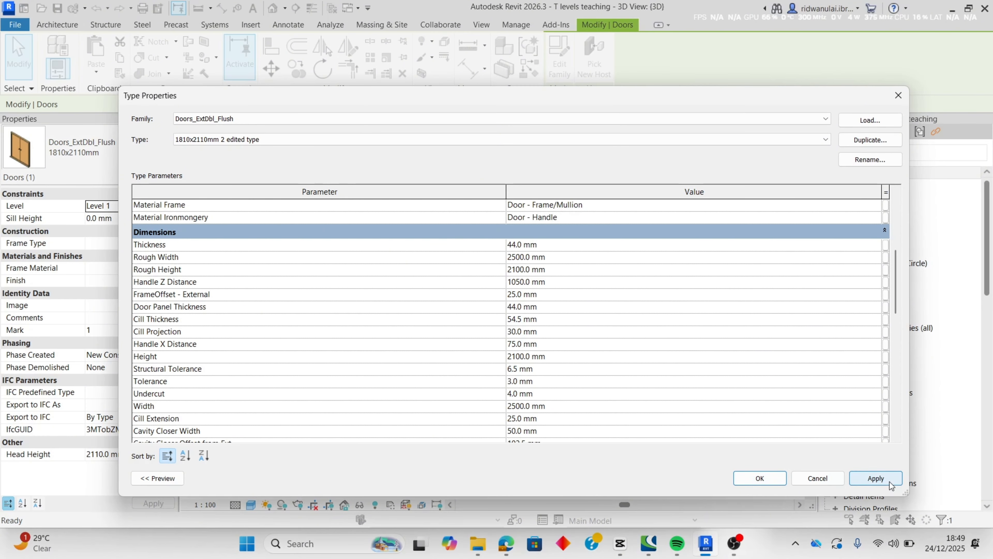
click(774, 479)
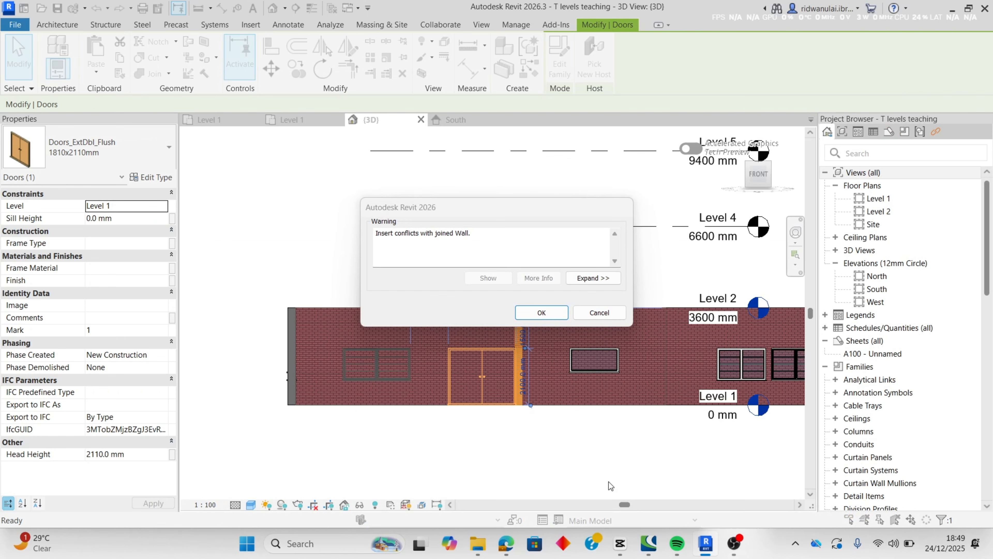
click(543, 314)
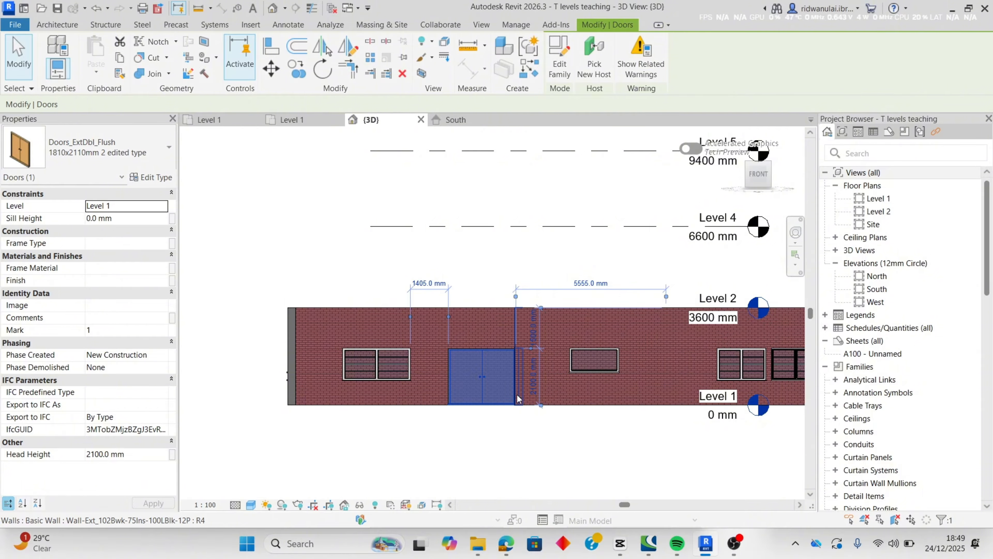
- Return to the Level 1 plan of T levels teaching and save the project
click(292, 120)
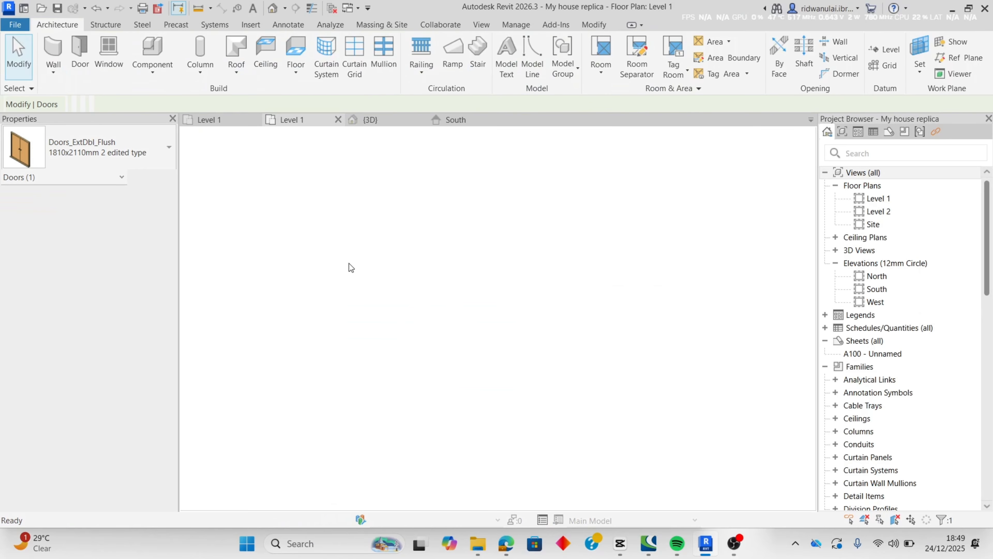
click(242, 121)
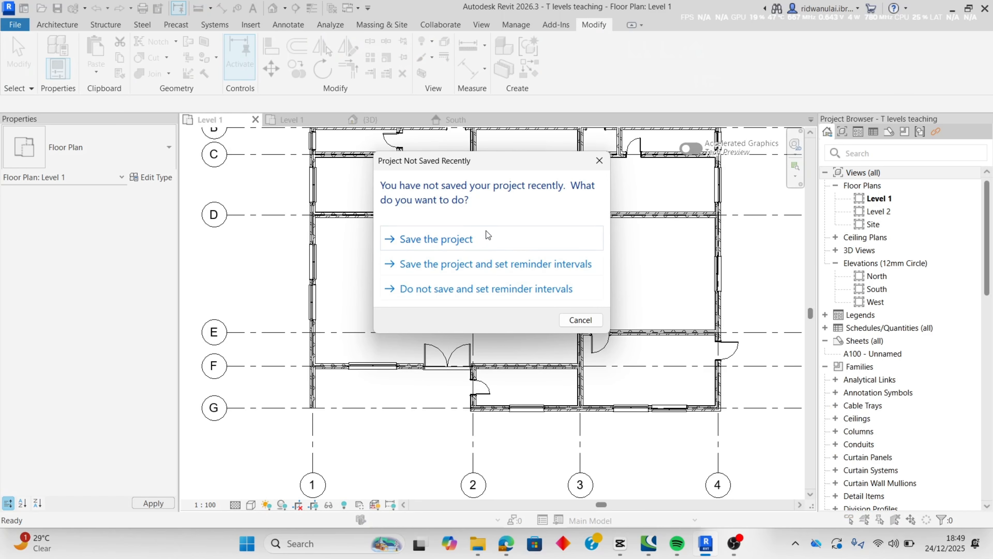
click(465, 238)
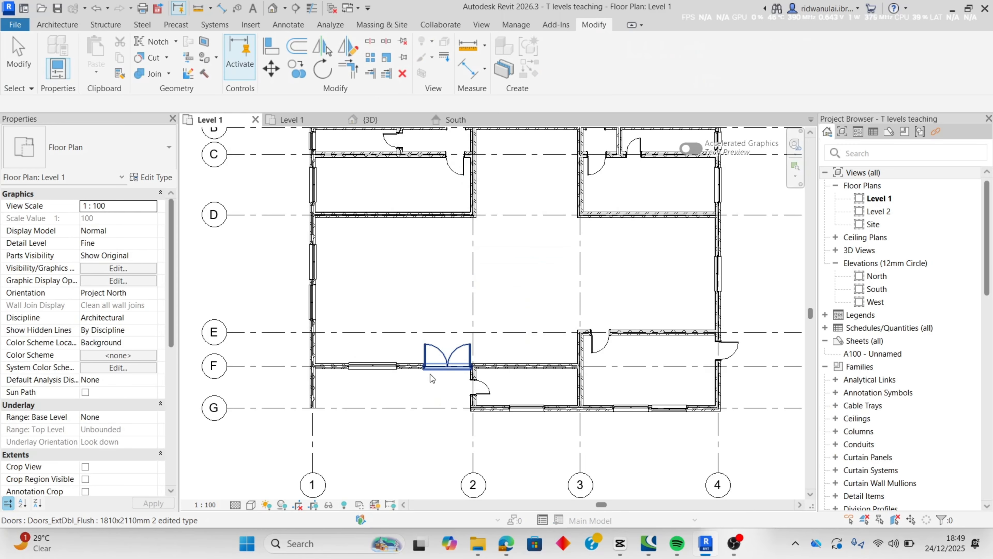
- Move the grid F double door to 300 mm from the grid 2 wall, with its leaves swinging into the house
click(448, 363)
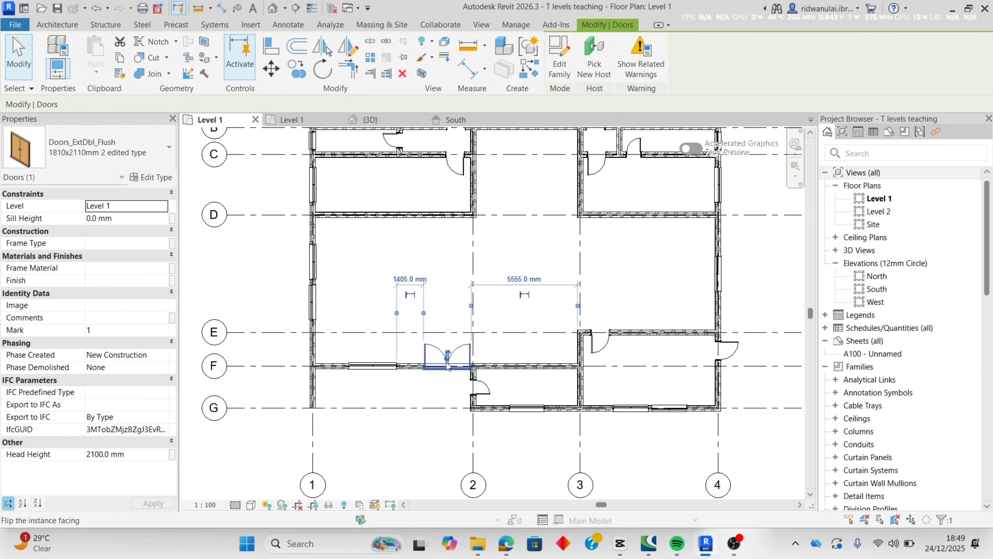
click(447, 364)
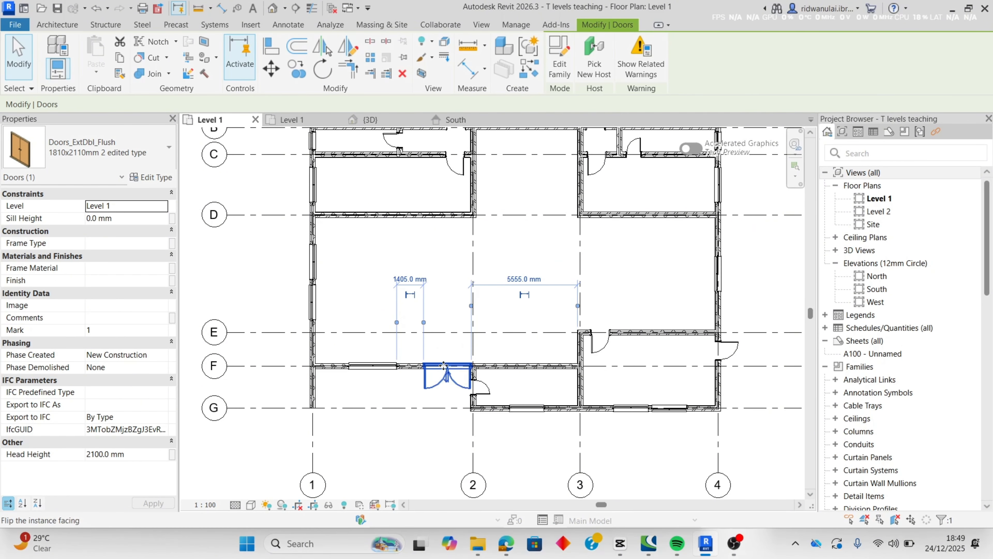
mouse_move(438, 364)
mouse_down()
mouse_move(426, 365)
mouse_move(441, 365)
mouse_up()
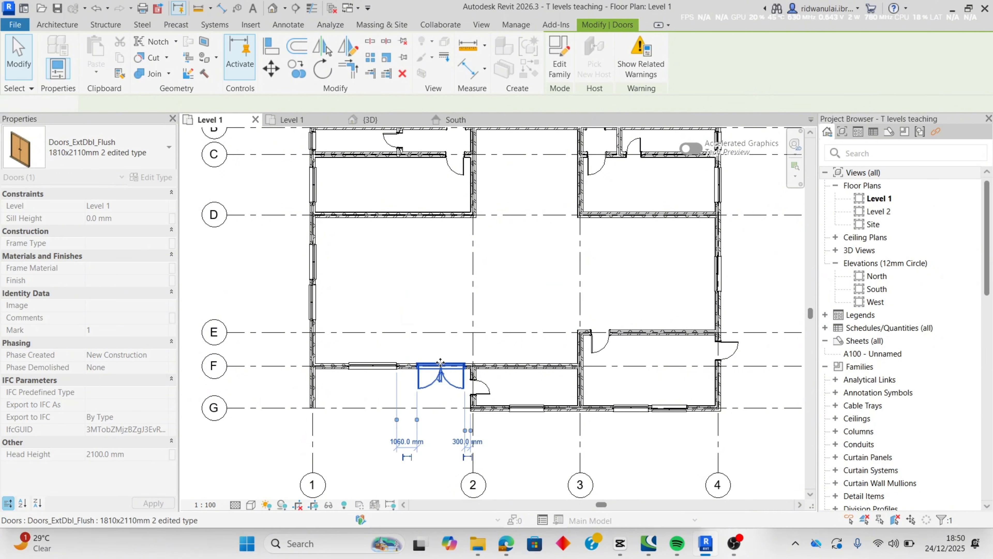
click(442, 385)
click(443, 384)
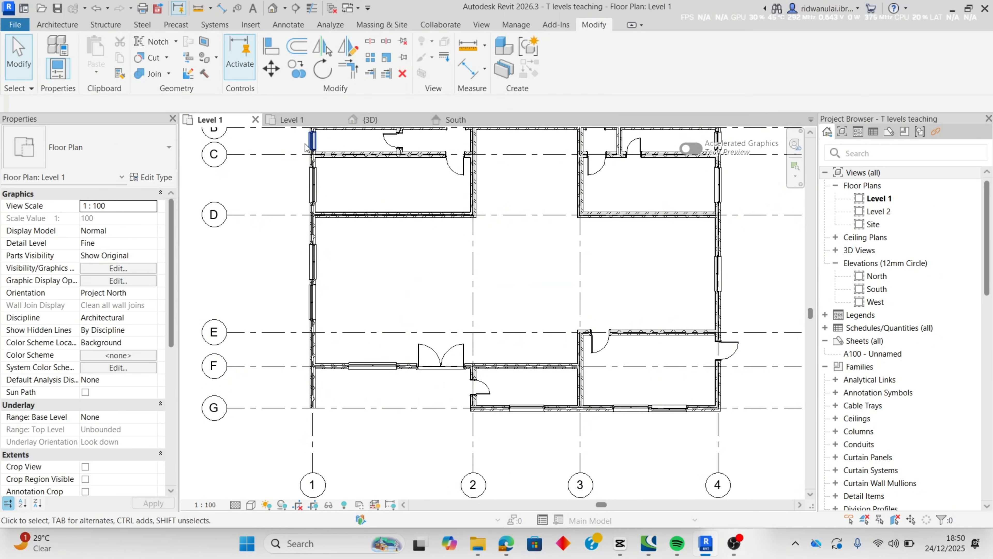
- Examine the resized double door on the front face in the 3D view, and return to the Level 1 plan
click(392, 122)
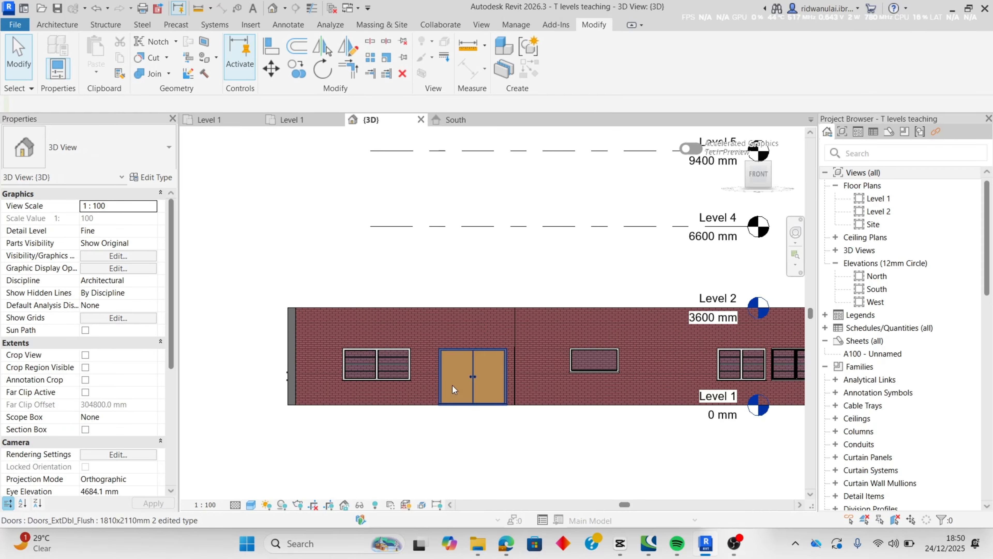
scroll(561, 462, down, 3)
scroll(561, 462, up, 2)
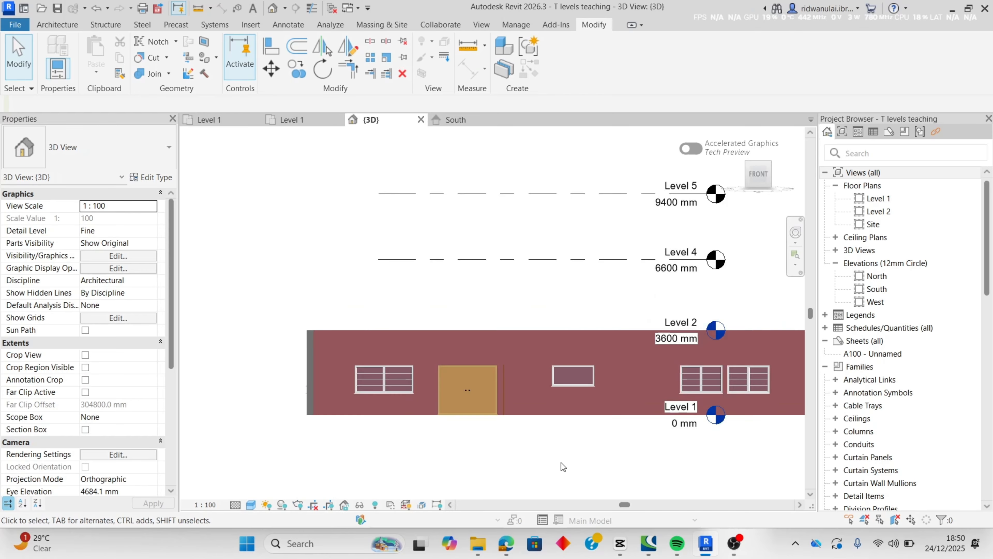
click(227, 123)
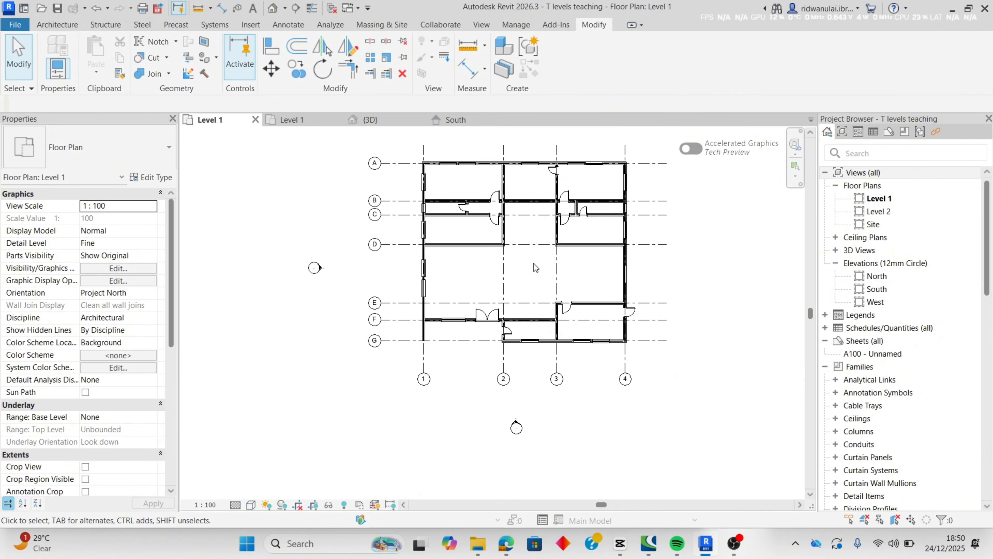
- Try to shorten the grid 2 wall by pulling its grid D end back to grid B
middle_drag(525, 239, 466, 313)
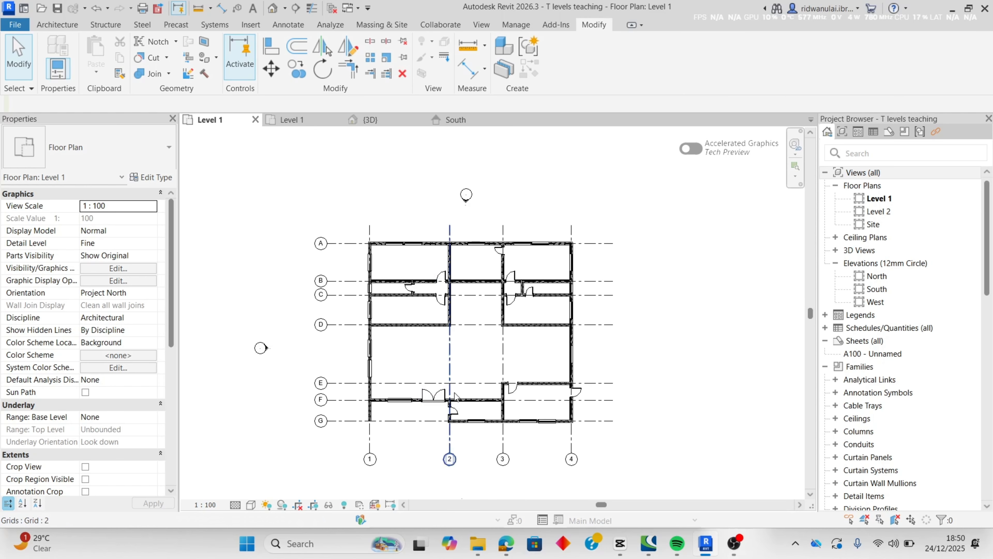
scroll(475, 374, up, 1)
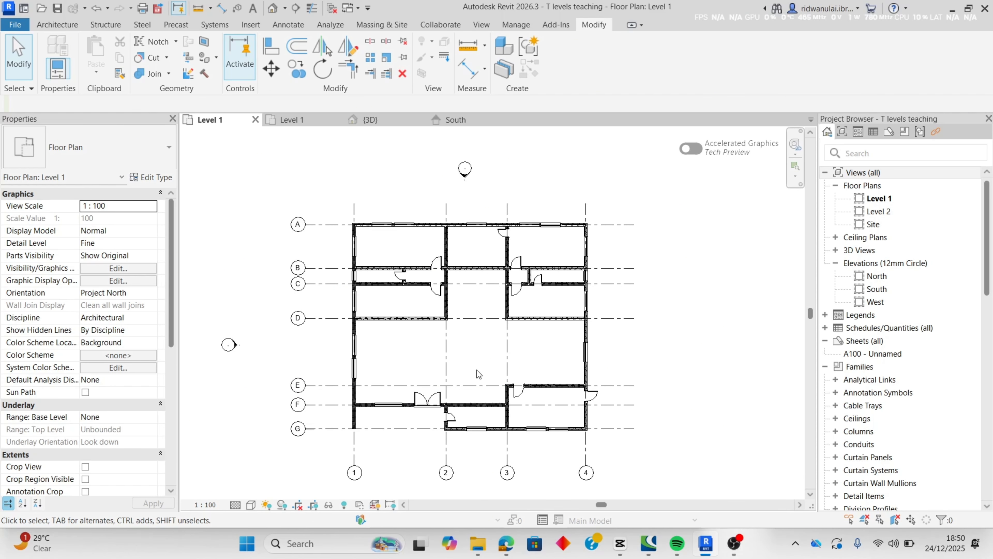
scroll(476, 370, up, 2)
middle_drag(469, 272, 465, 369)
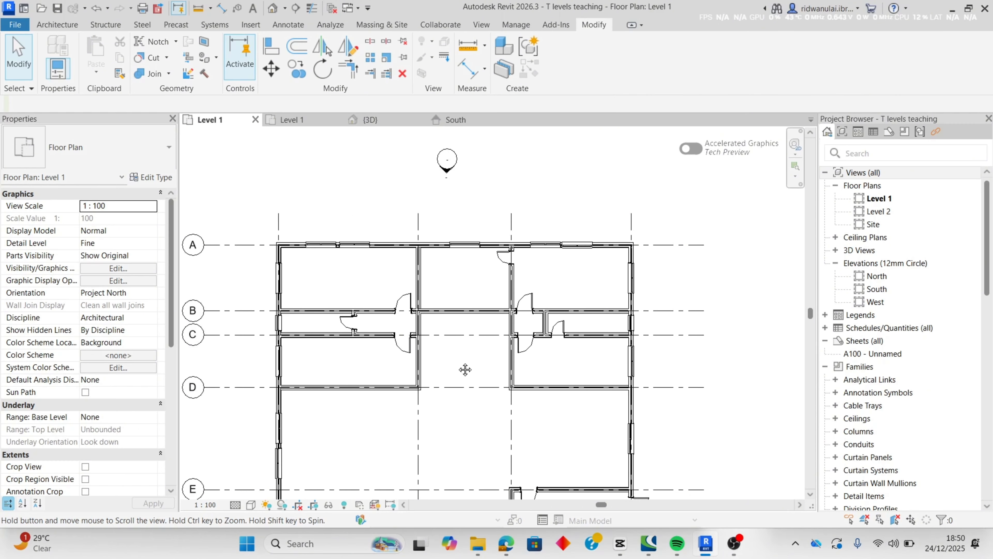
scroll(465, 369, up, 3)
click(376, 292)
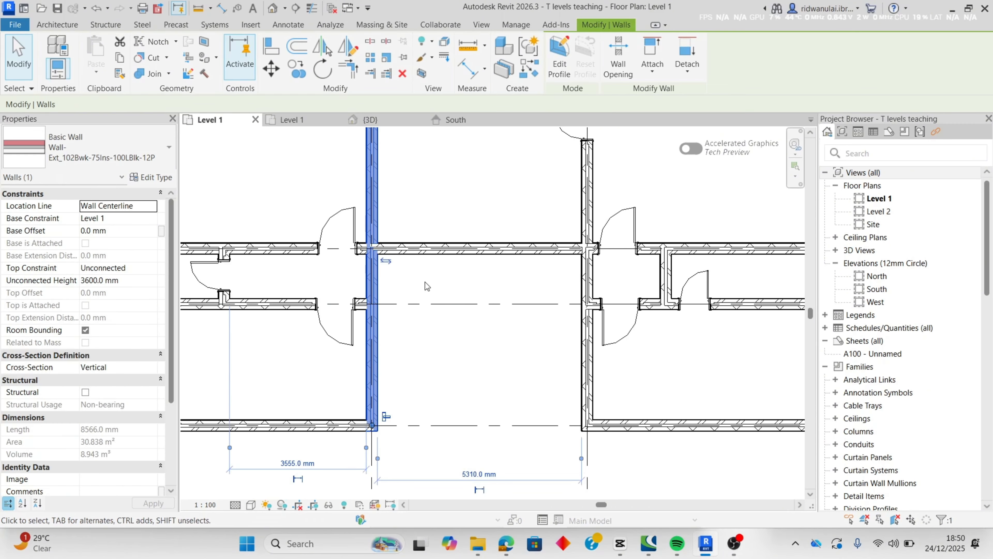
scroll(427, 286, down, 3)
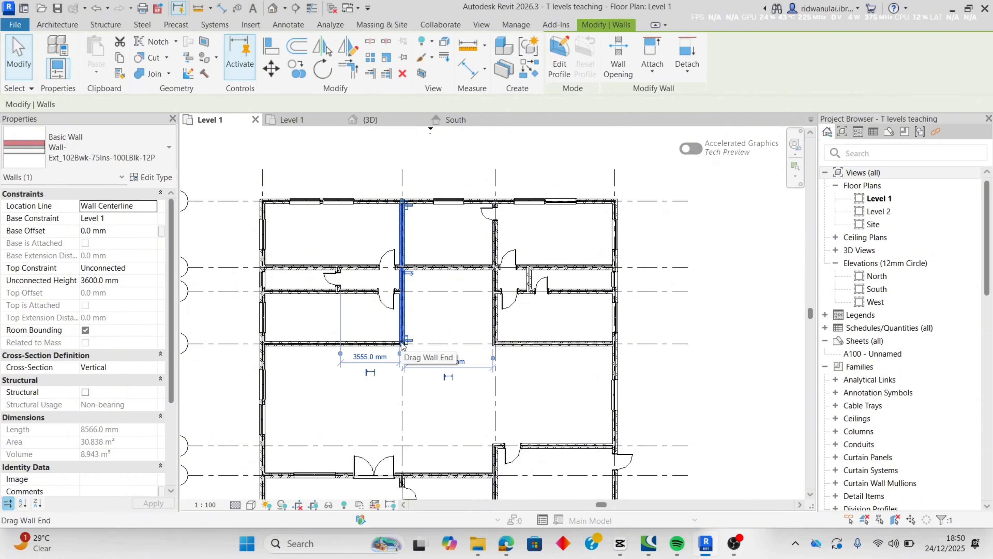
drag(402, 344, 402, 274)
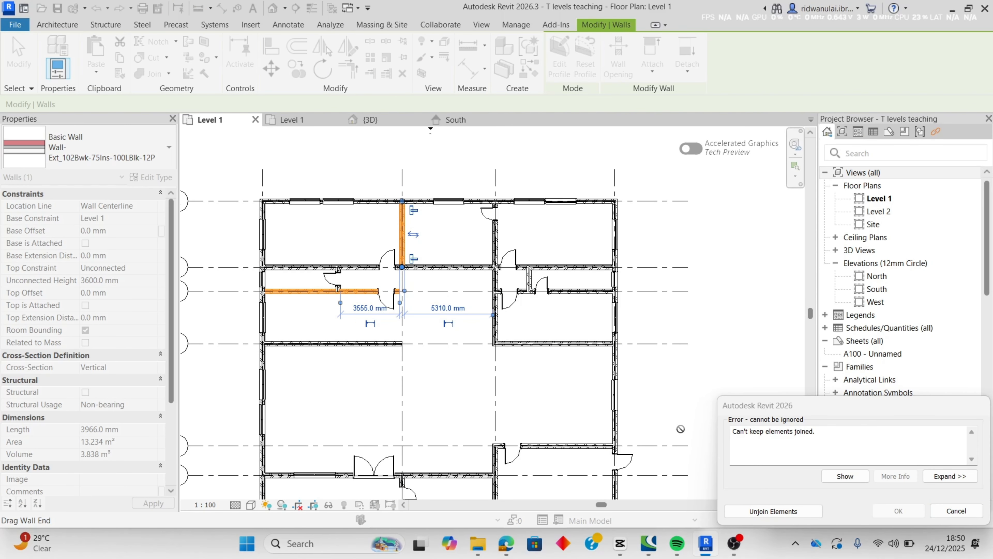
click(956, 511)
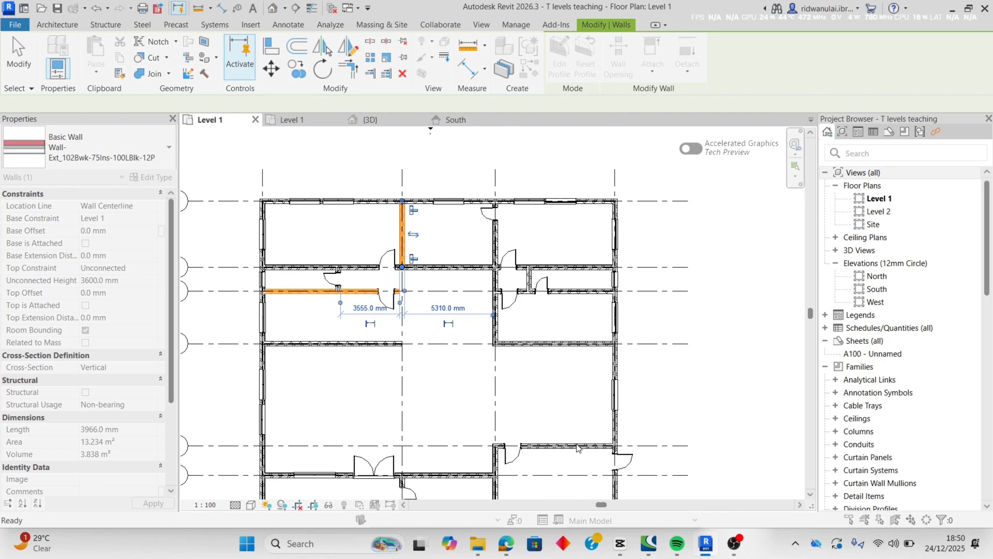
- Shorten the grid 2 wall to about 3155 mm by moving its grid A end to grid C
click(402, 235)
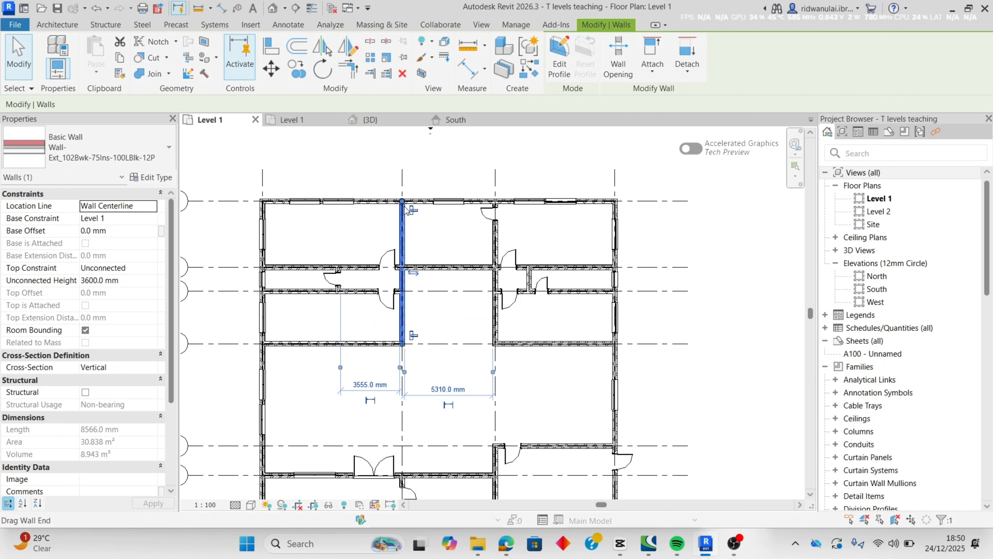
drag(404, 202, 402, 291)
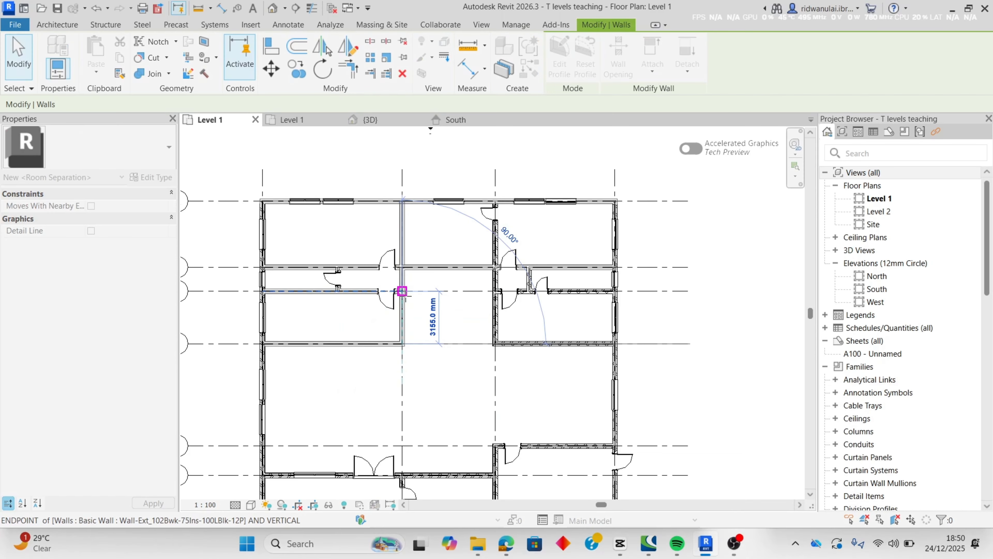
click(456, 312)
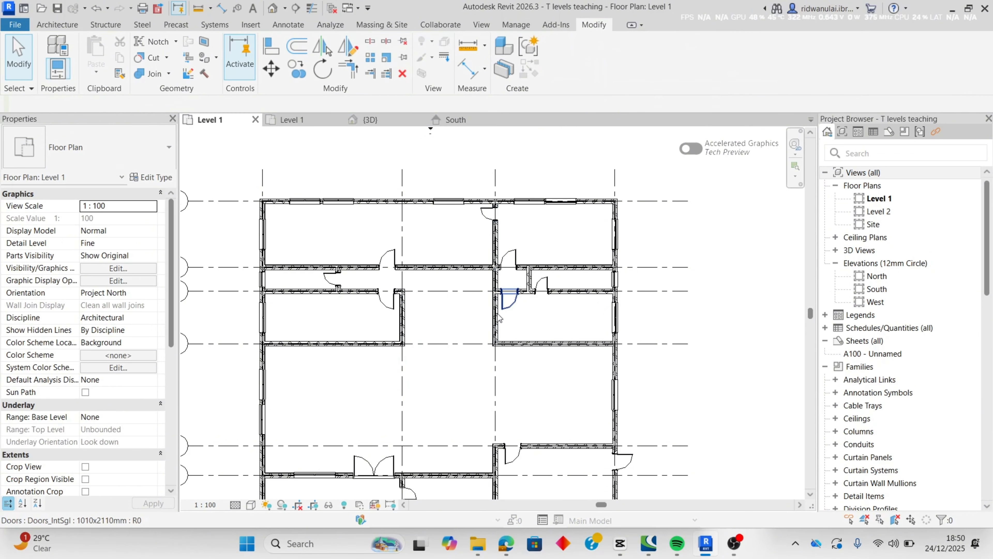
- Draw a Wall-Ext_102Bwk-75Ins-100LBlk-12P wall along grid 2 from the grid B wall to the grid A wall
click(494, 323)
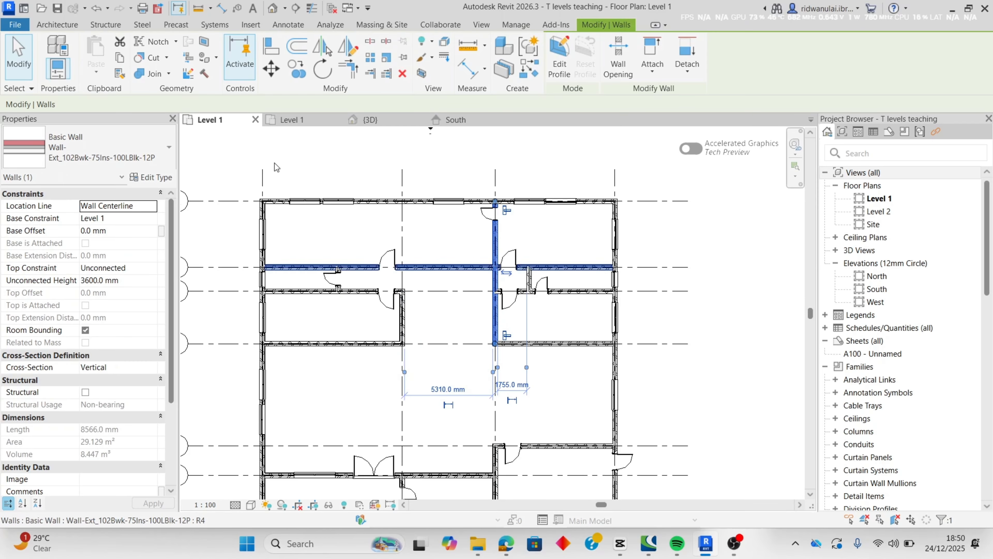
click(51, 25)
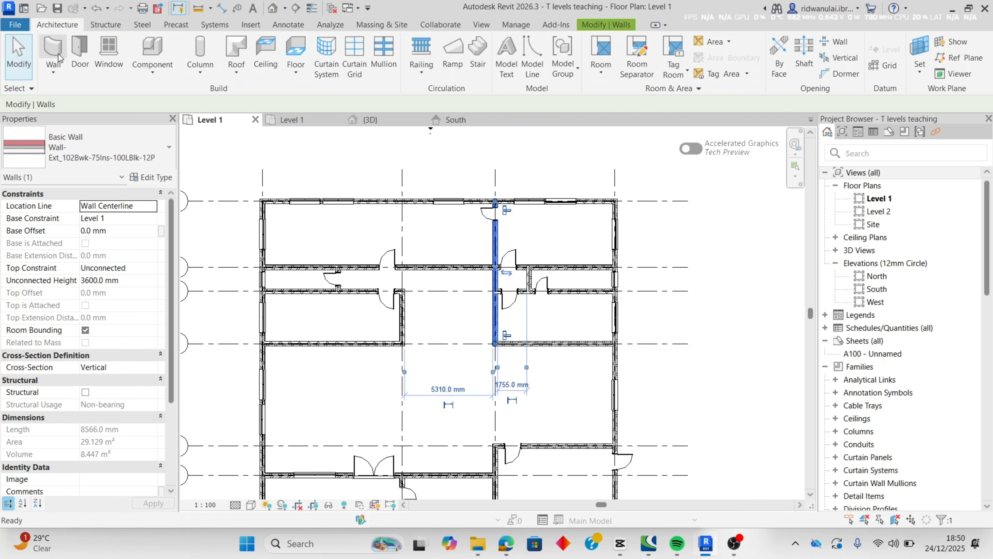
click(57, 53)
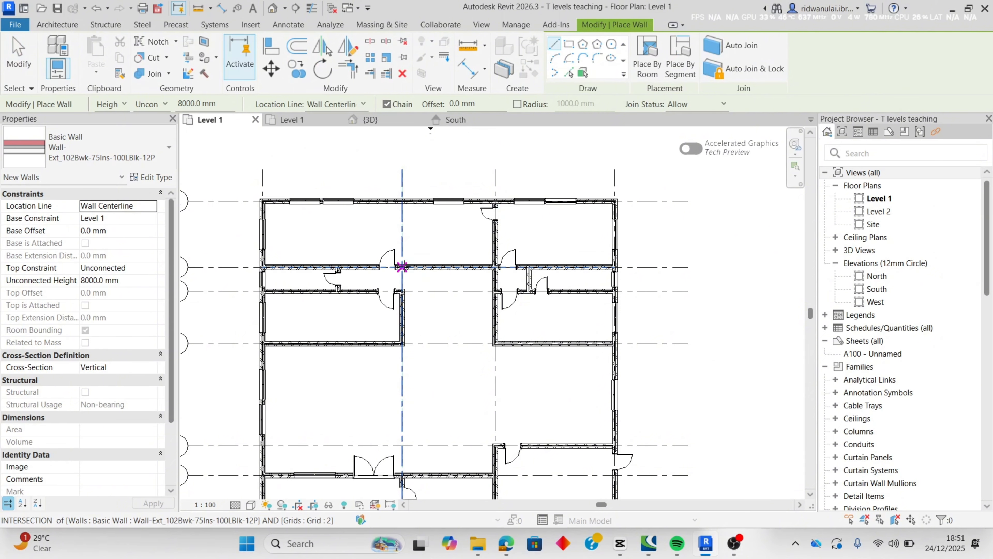
click(402, 267)
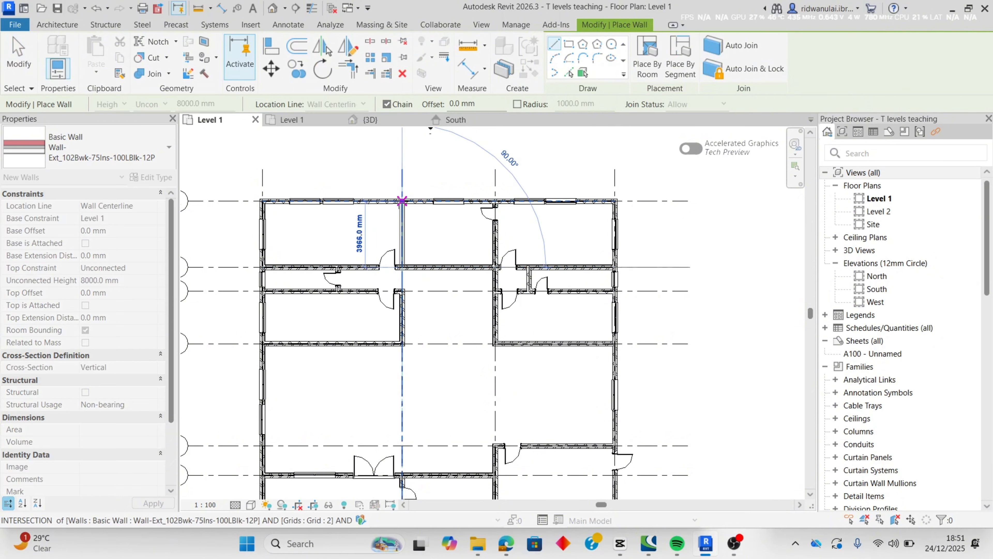
click(402, 200)
key(Escape)
key(Escape)
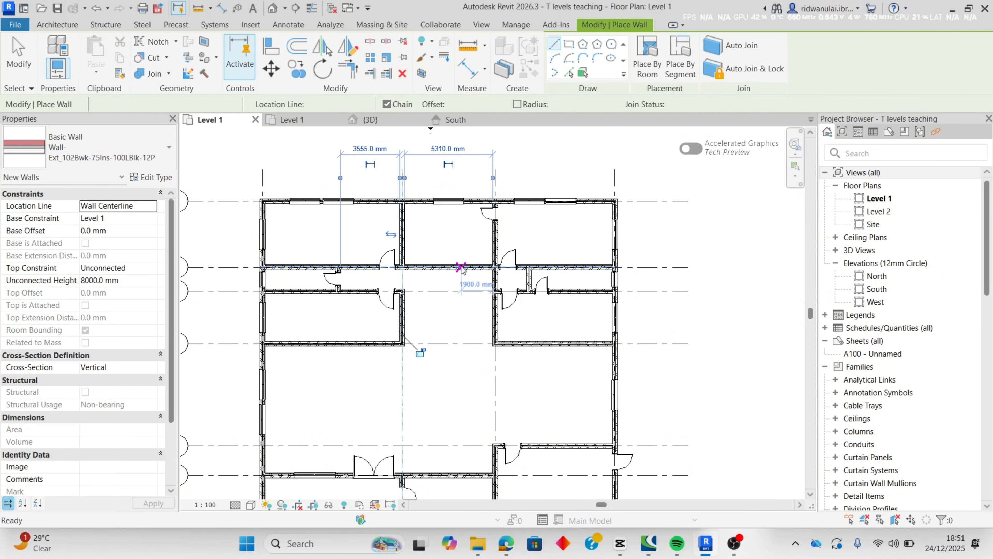
right_click(495, 320)
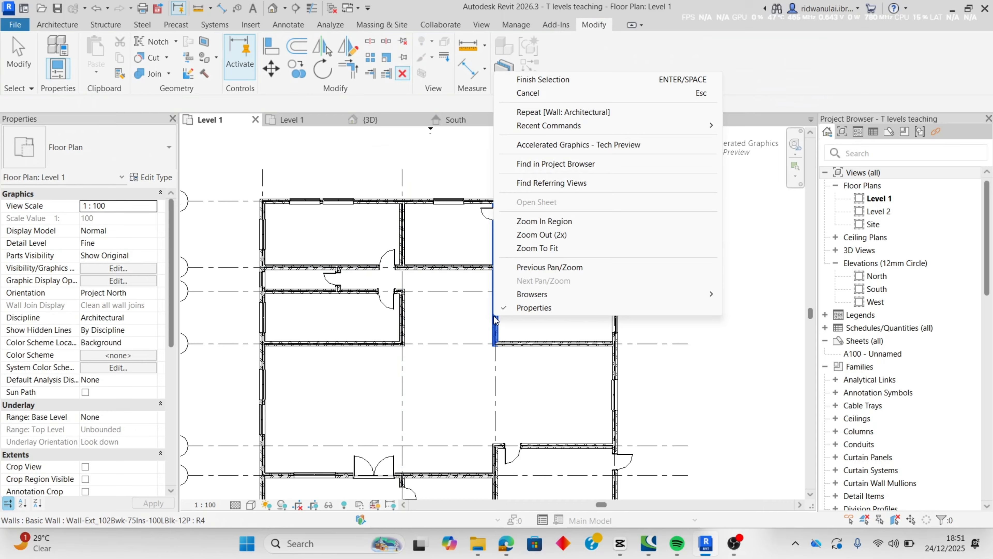
click(511, 331)
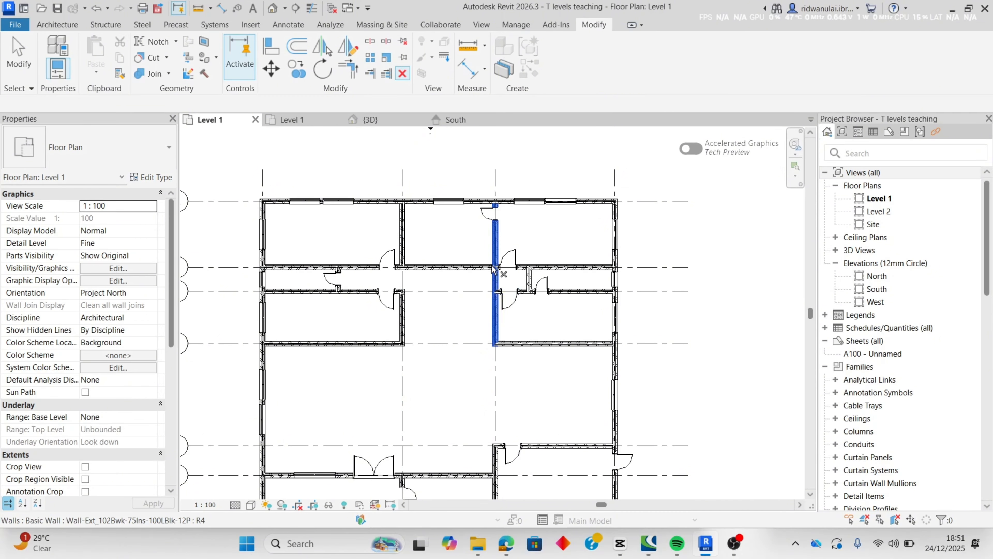
click(59, 27)
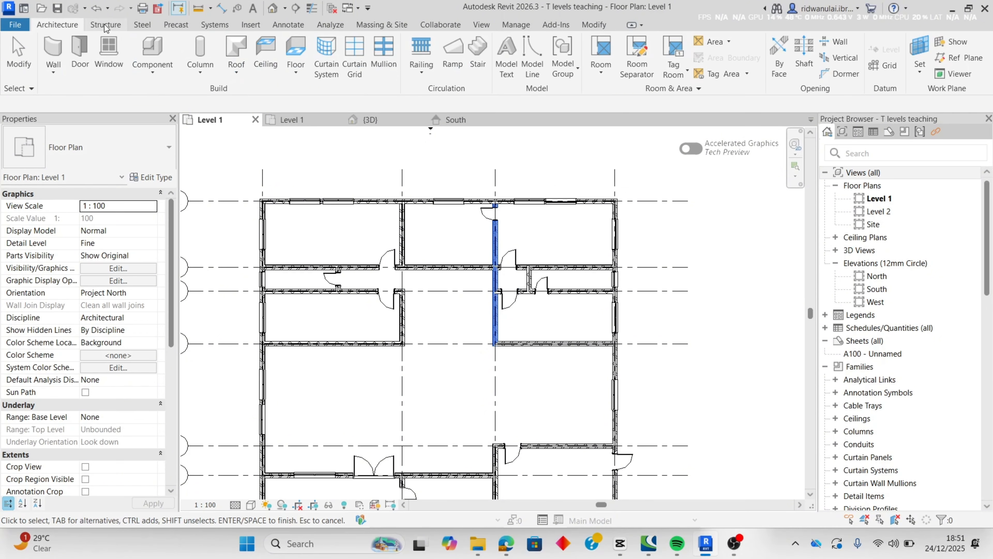
click(73, 27)
click(19, 55)
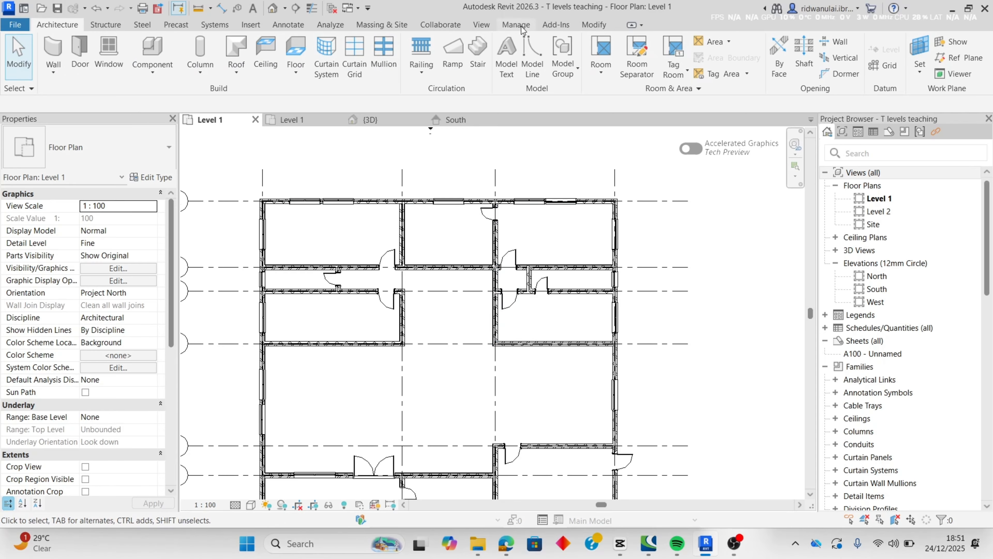
- Split the long grid 3 wall at a point between grids B and C
click(594, 25)
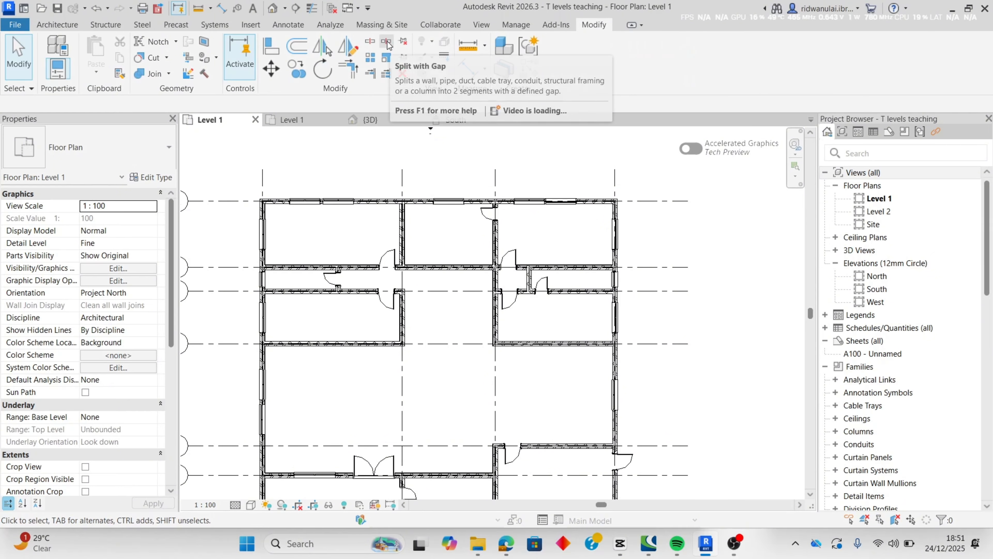
click(370, 41)
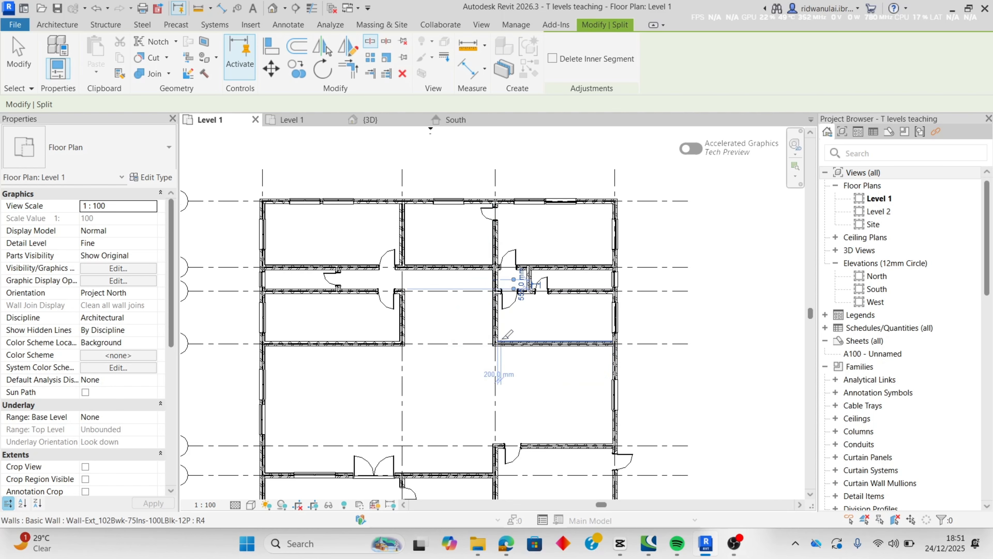
key(Escape)
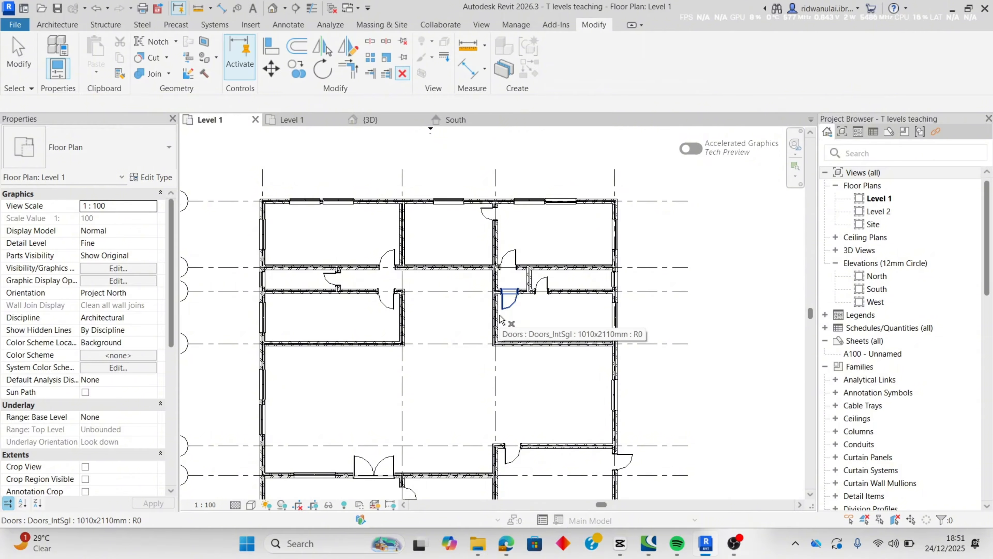
- Pull the split ends of the grid 3 walls back to grids B and C to open the corridor between them
click(495, 289)
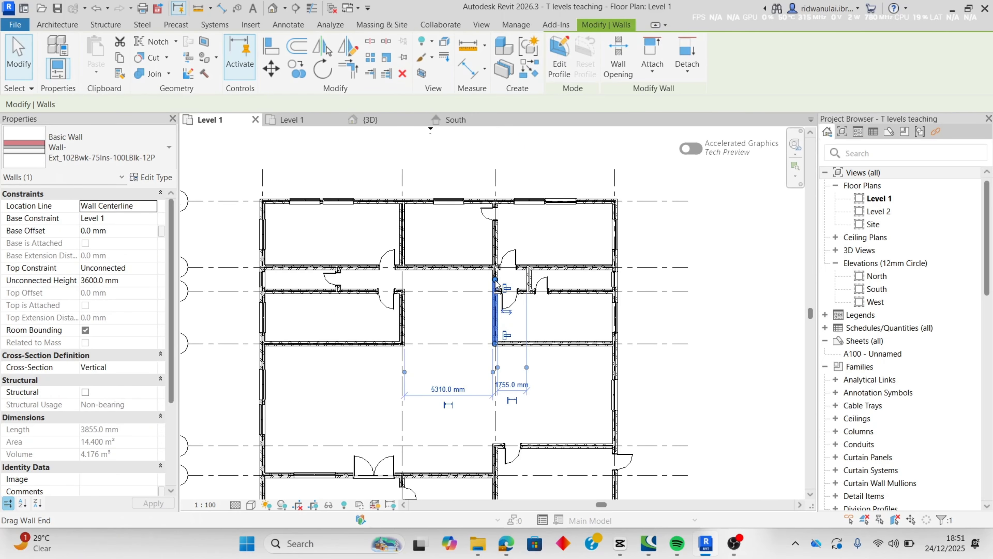
mouse_move(495, 279)
mouse_down()
mouse_move(496, 291)
mouse_move(495, 267)
mouse_up()
click(495, 277)
click(514, 280)
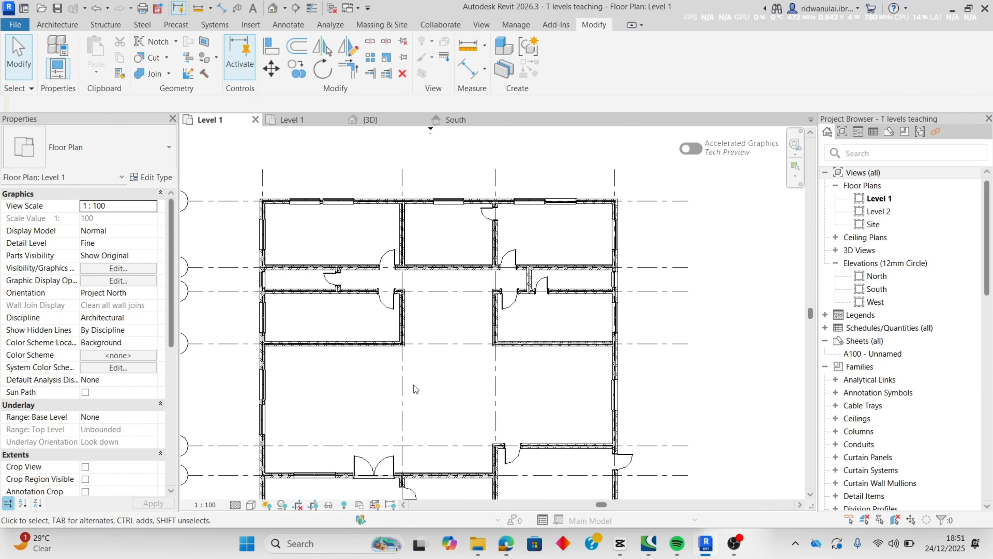
scroll(415, 392, down, 1)
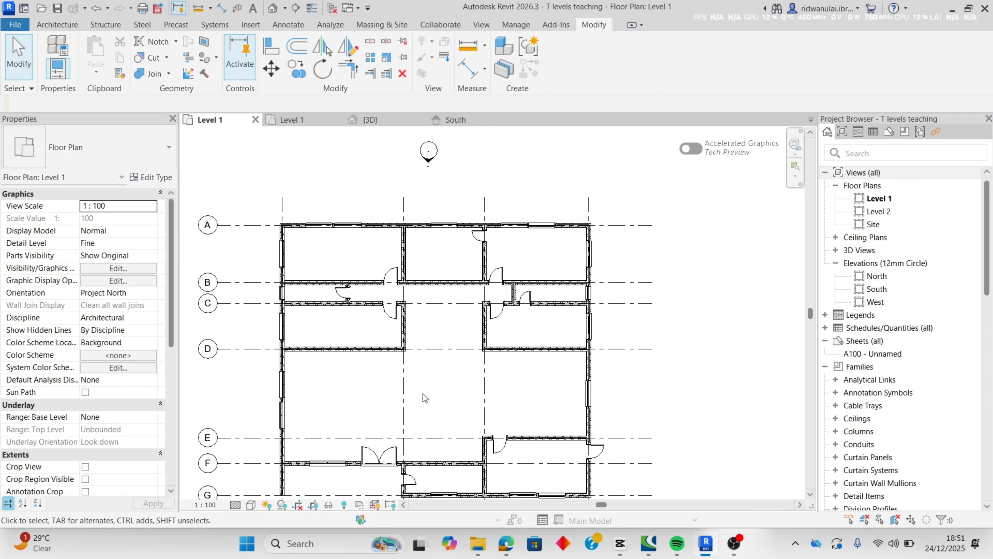
middle_drag(423, 396, 424, 372)
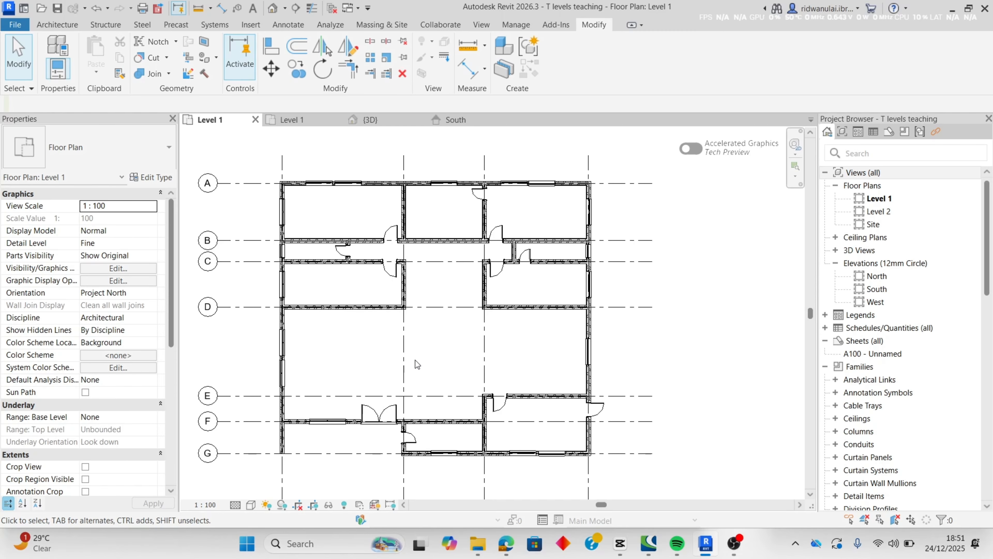
scroll(418, 359, down, 1)
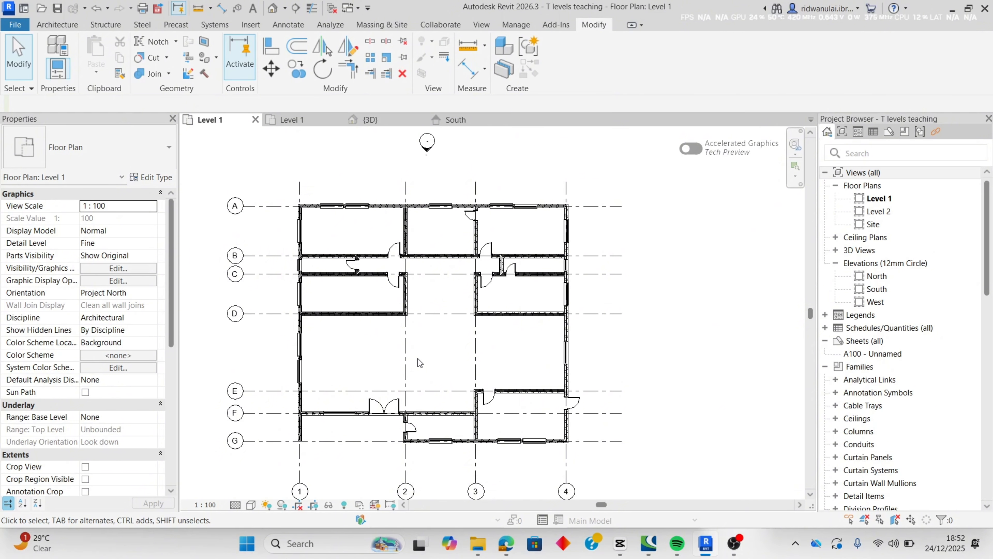
click(734, 544)
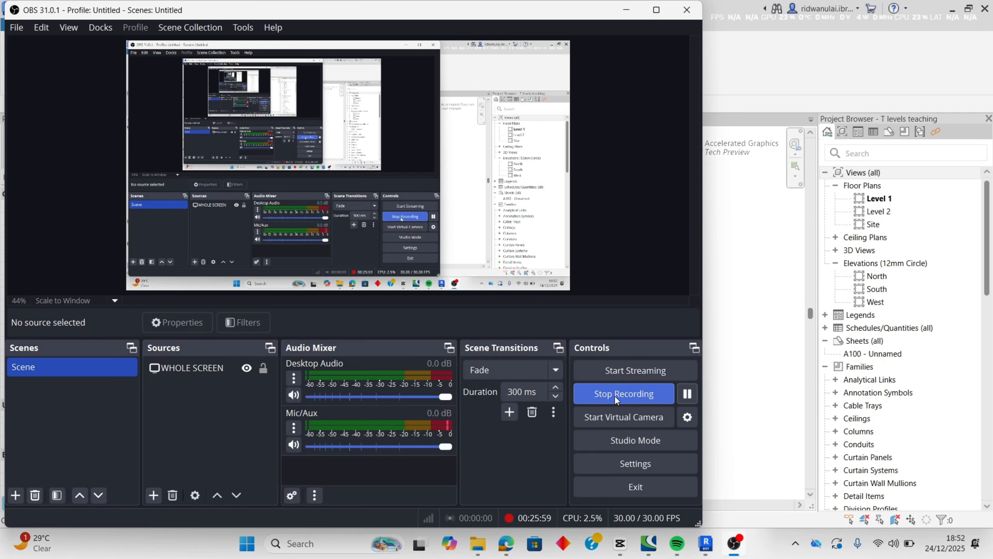